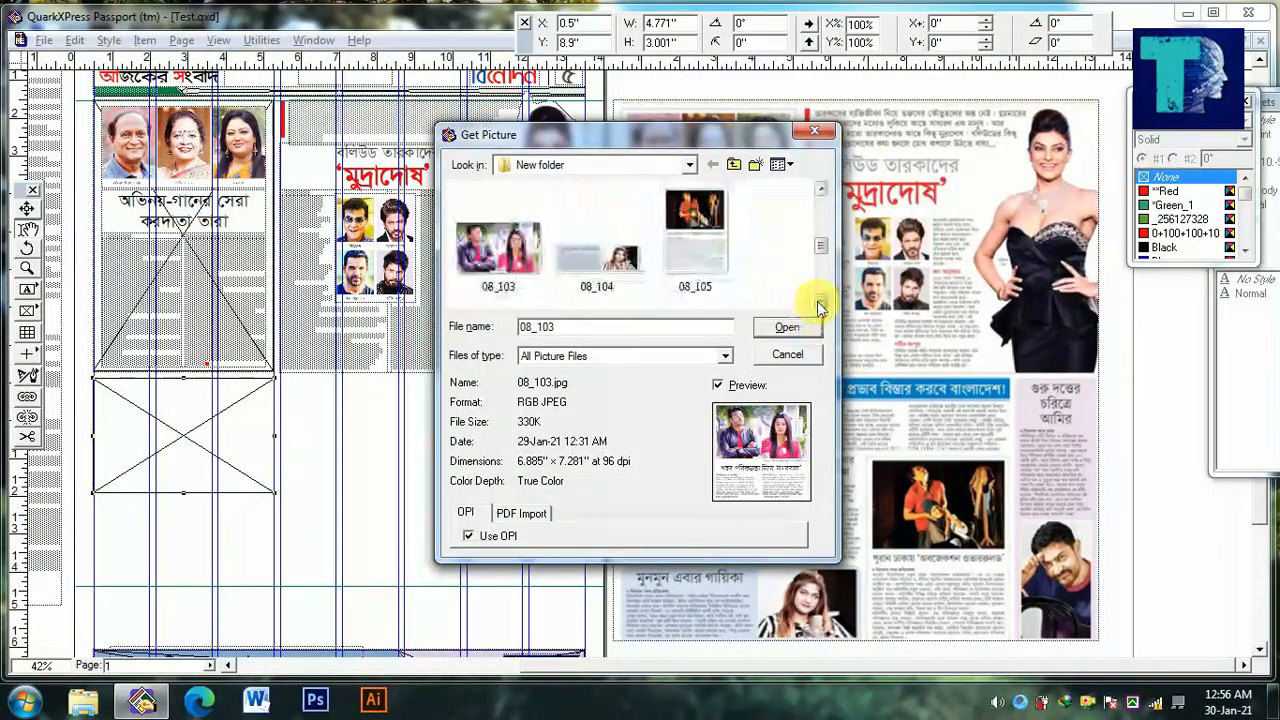
# Import the picture 08_103 into the empty picture box and fit the box to the picture
pyautogui.doubleClick(502, 275)
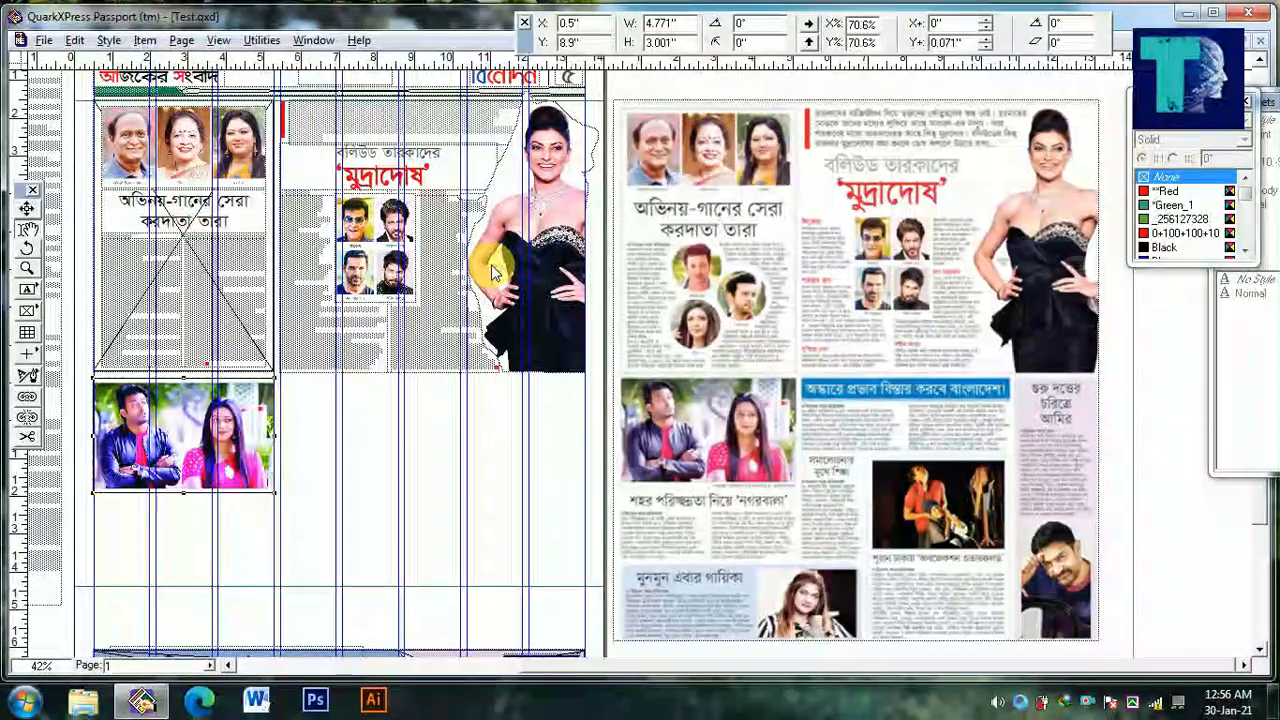
pyautogui.rightClick(185, 101)
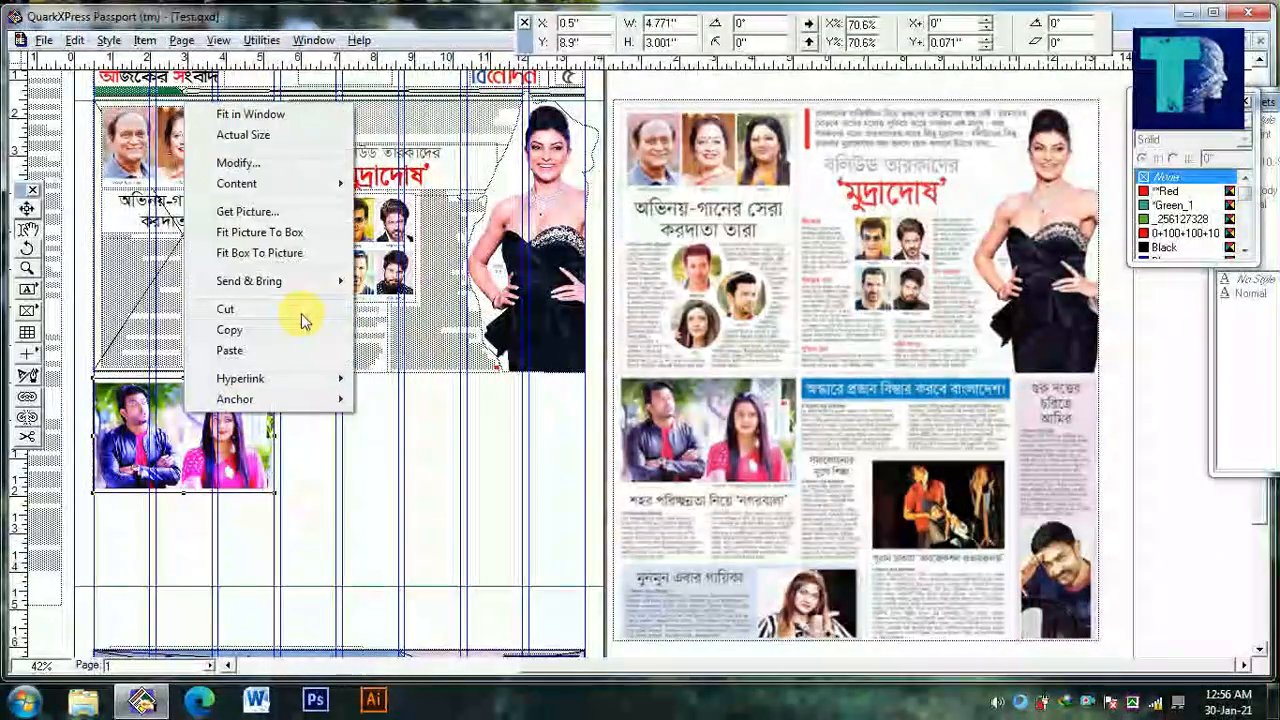
pyautogui.click(288, 254)
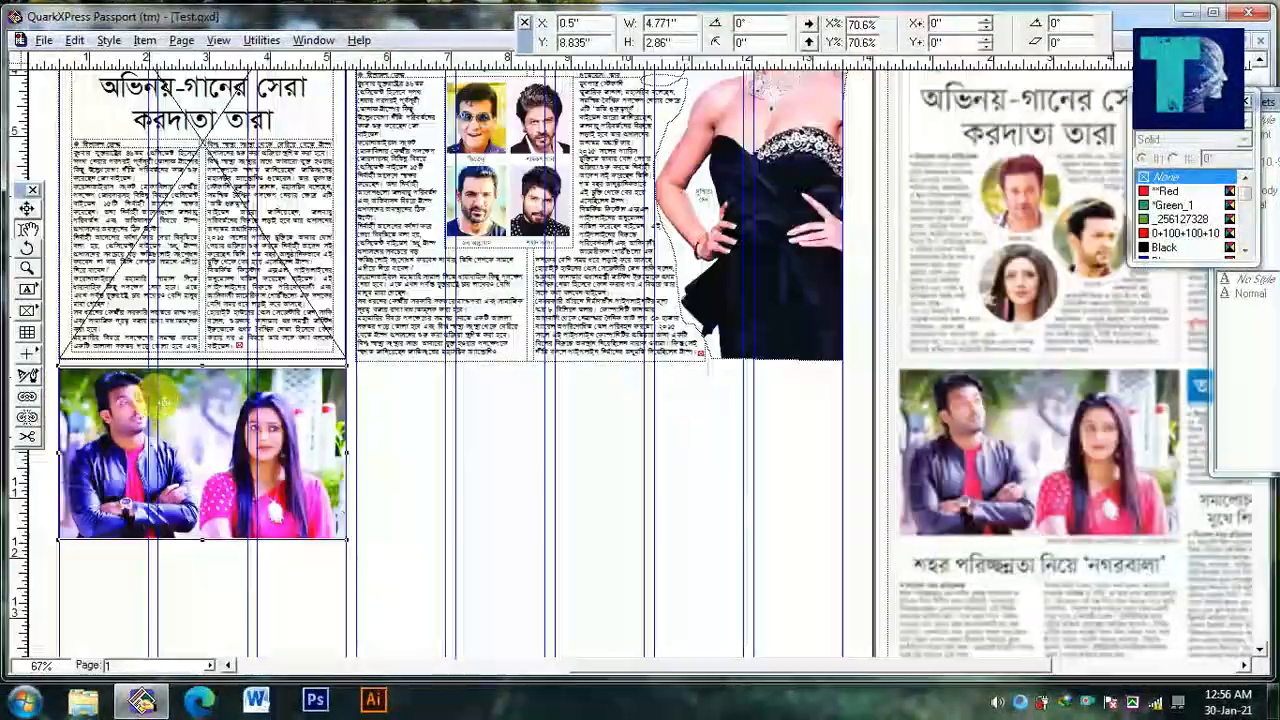
pyautogui.moveTo(160, 400); pyautogui.dragTo(160, 407)
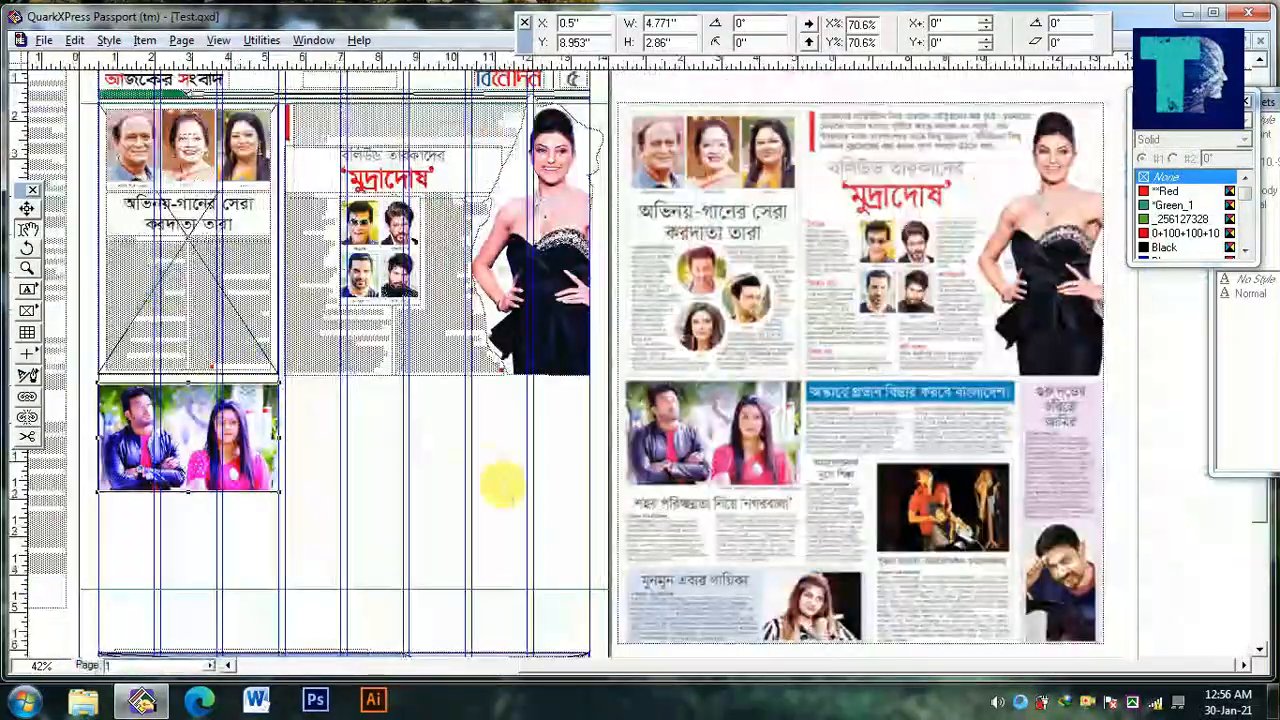
pyautogui.moveTo(502, 487); pyautogui.dragTo(502, 446)
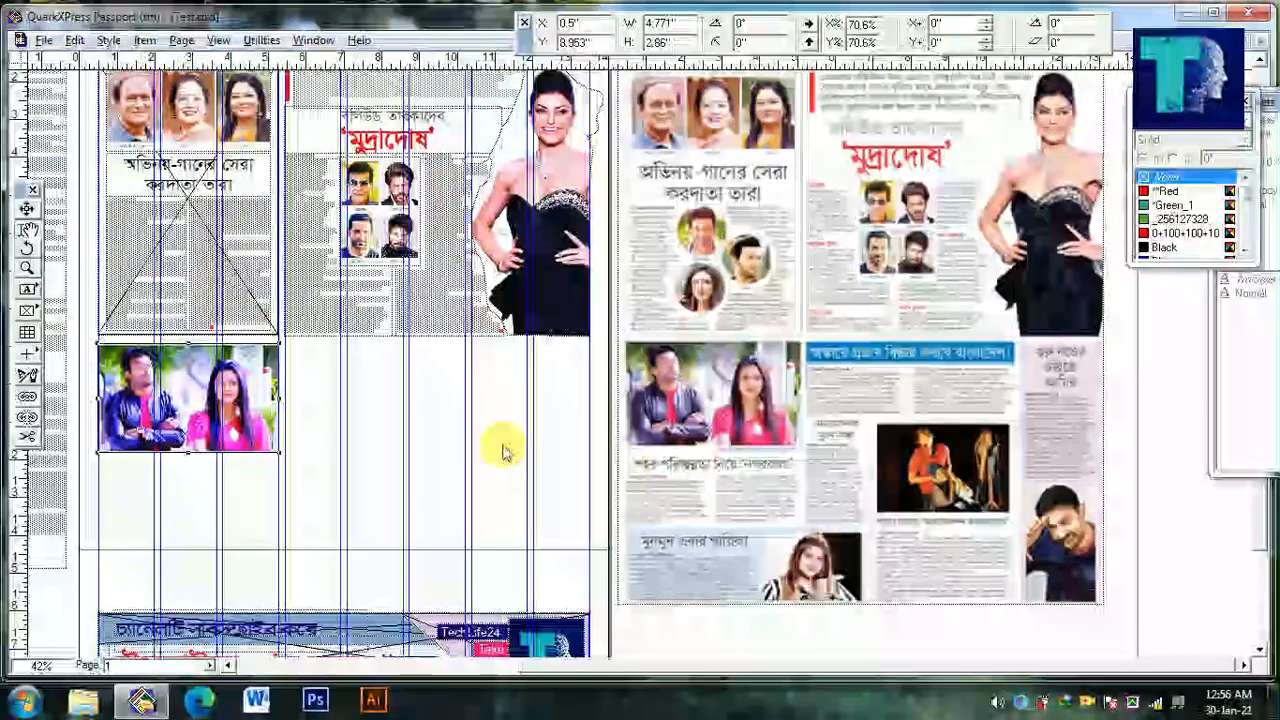
# Copy the Israel-Palestine story, including its title line, from the text column on the pasteboard
pyautogui.moveTo(452, 494); pyautogui.dragTo(728, 513)
pyautogui.click(195, 395)
pyautogui.keyDown('ctrl'); pyautogui.click(193, 392); pyautogui.keyUp('ctrl')
pyautogui.keyDown('ctrl'); pyautogui.click(193, 392); pyautogui.keyUp('ctrl')
pyautogui.moveTo(150, 400); pyautogui.dragTo(100, 213)
pyautogui.moveTo(436, 356); pyautogui.dragTo(483, 360)
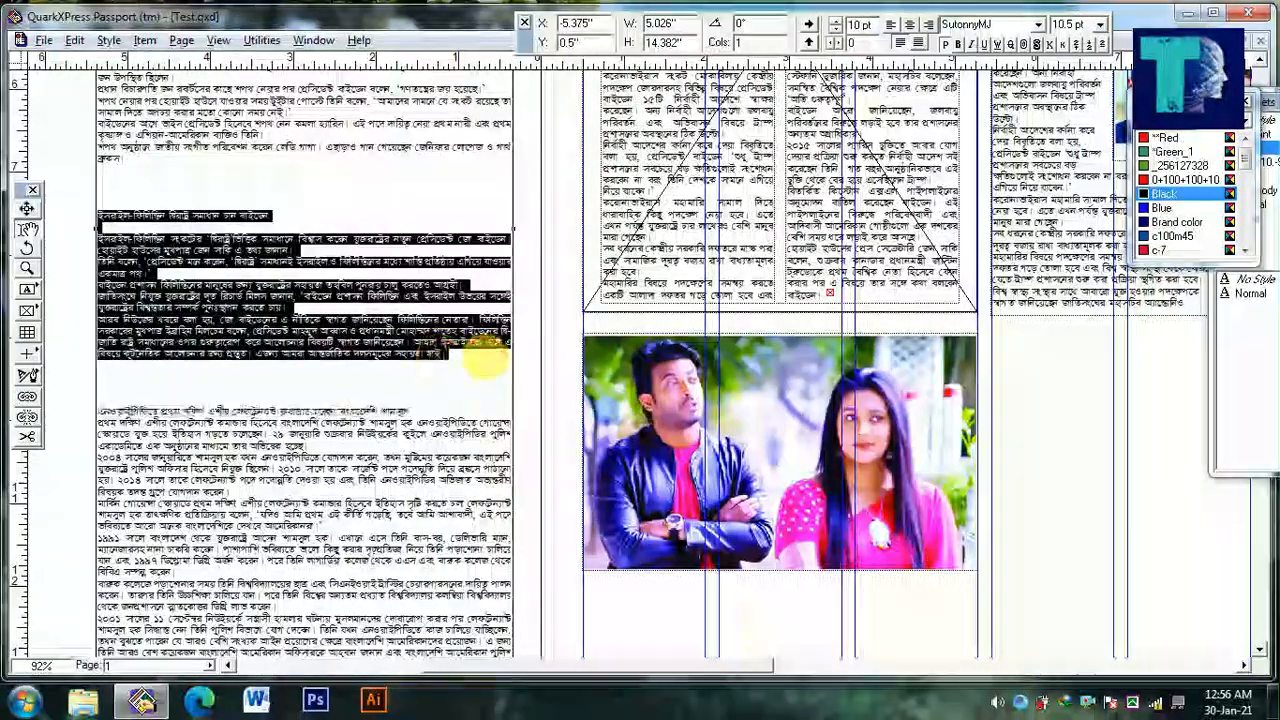
# Draw a text box about 4.77 in wide and 2.73 in high under the couple's photo and paste the copied story
pyautogui.keyDown('ctrl'); pyautogui.keyDown('alt'); pyautogui.click(70, 332); pyautogui.keyUp('alt'); pyautogui.keyUp('ctrl')
pyautogui.moveTo(425, 548); pyautogui.dragTo(75, 393)
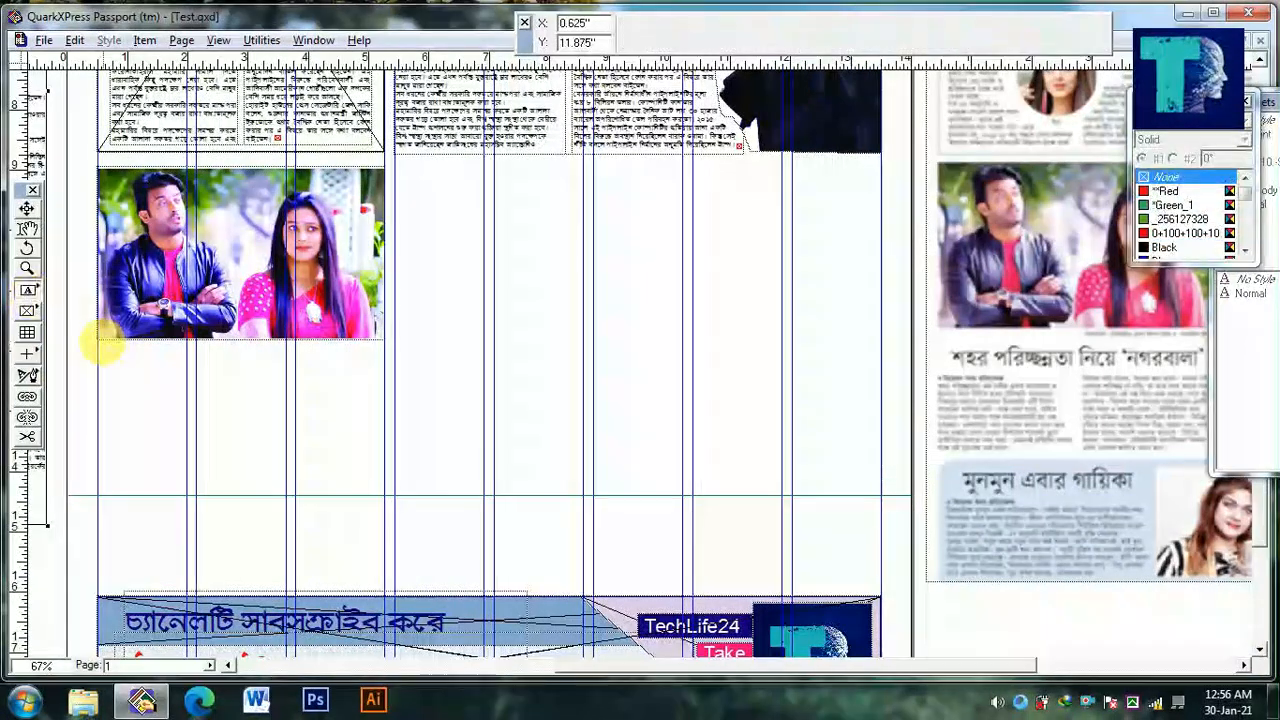
pyautogui.moveTo(385, 508); pyautogui.dragTo(329, 531)
pyautogui.keyDown('ctrl'); pyautogui.doubleClick(117, 366); pyautogui.keyUp('ctrl')
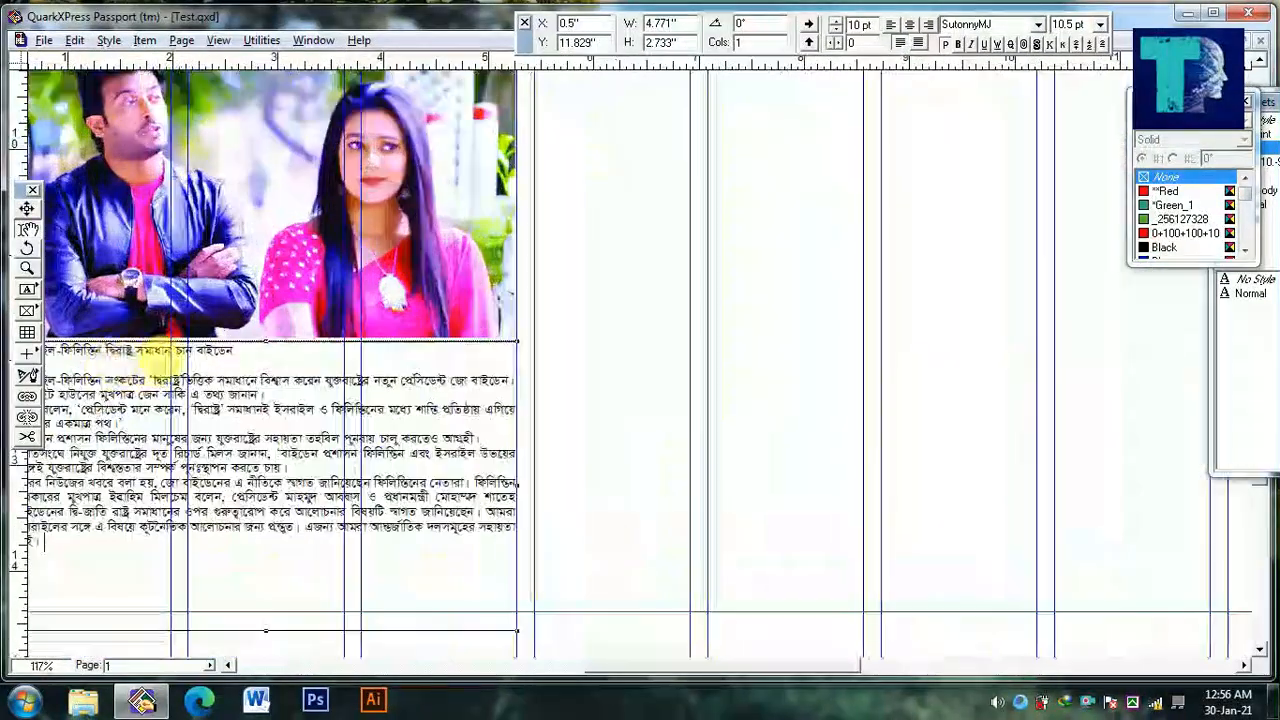
# Replace the story's title line with the headline "শহর পরিচ্ছন্নতা নগরবালা" and remove the blank line below it
pyautogui.tripleClick(171, 353)
pyautogui.keyDown('ctrl'); pyautogui.keyDown('alt'); pyautogui.click(163, 358); pyautogui.keyUp('alt'); pyautogui.keyUp('ctrl')
pyautogui.moveTo(222, 378); pyautogui.dragTo(32, 376)
pyautogui.keyDown('ctrl'); pyautogui.keyDown('alt'); pyautogui.click(187, 376); pyautogui.keyUp('alt'); pyautogui.keyUp('ctrl')
pyautogui.moveTo(186, 378); pyautogui.dragTo(398, 402)
pyautogui.keyDown('ctrl'); pyautogui.click(98, 397); pyautogui.keyUp('ctrl')
pyautogui.write('শবর প')
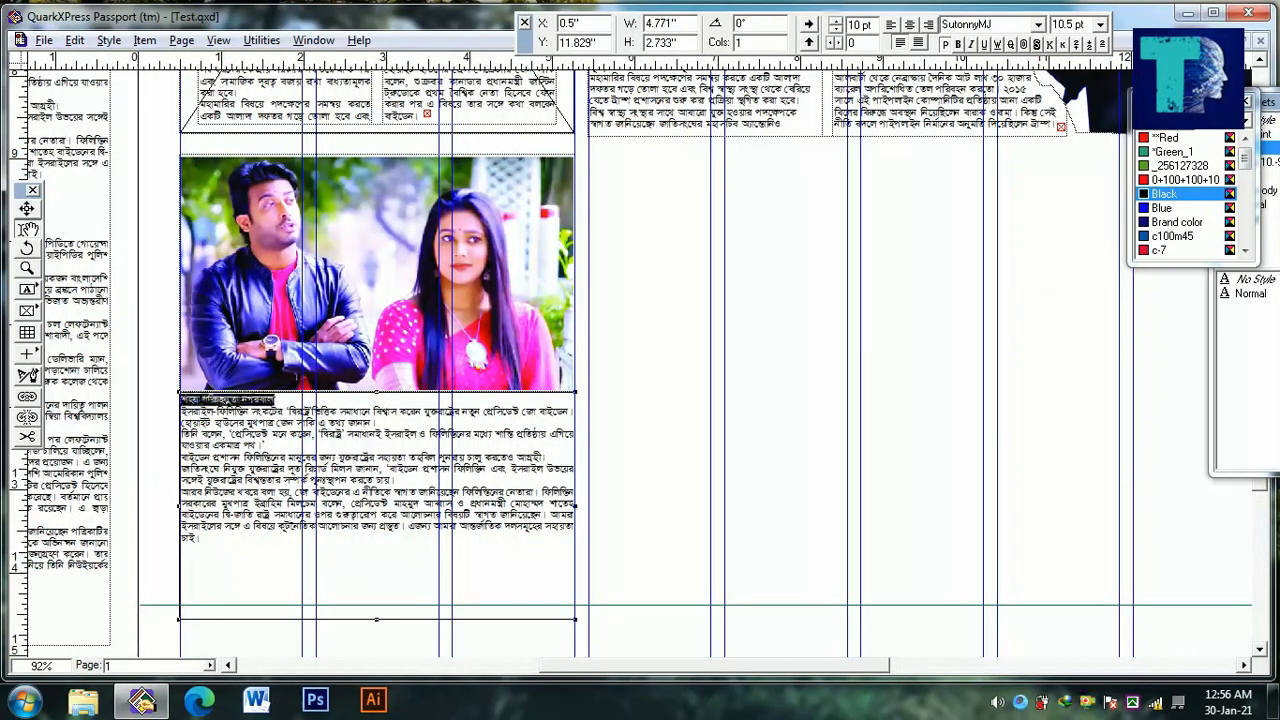
# Apply the bold, centred headline style to the new headline and enlarge it to 41 pt
pyautogui.press('F2')
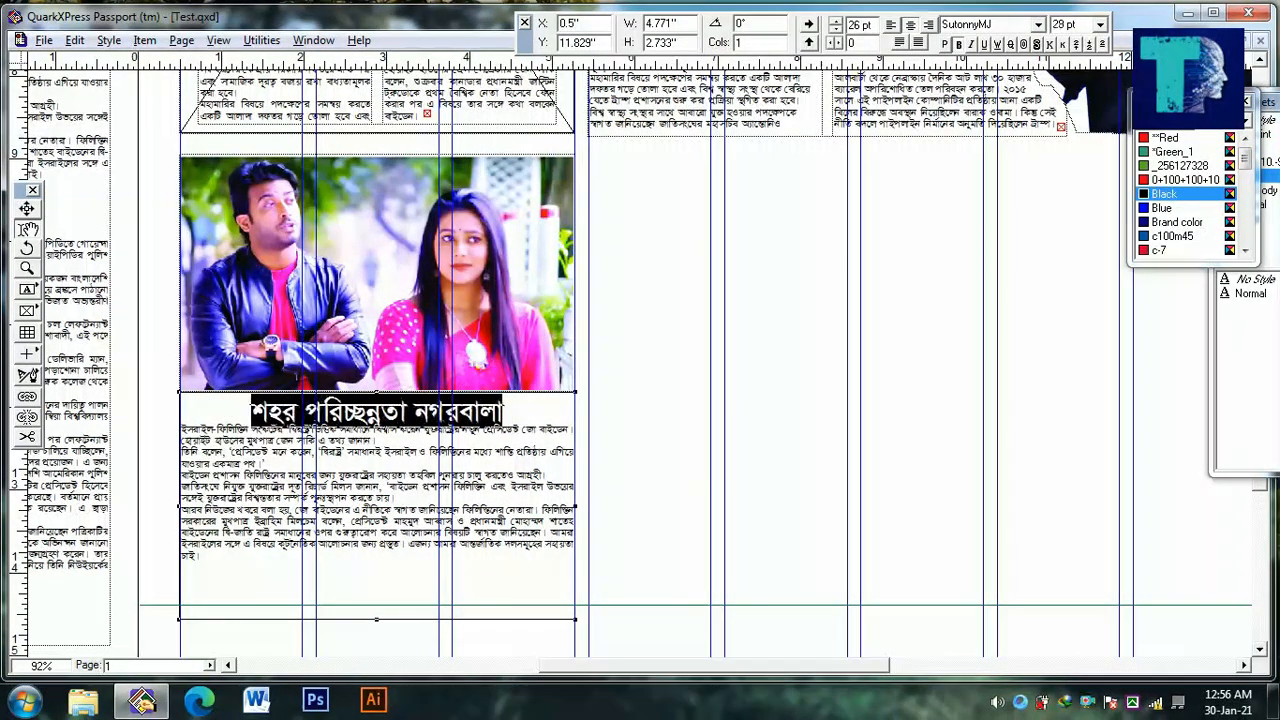
pyautogui.hotkey('ctrl', 'alt', 'shift', '.')
pyautogui.hotkey('ctrl', 'alt', 'shift', '.')
pyautogui.hotkey('ctrl', 'alt', 'shift', '.')
pyautogui.hotkey('ctrl', 'alt', 'shift', '.')
pyautogui.hotkey('ctrl', 'alt', 'shift', '.')
pyautogui.hotkey('ctrl', 'alt', 'shift', '.')
pyautogui.hotkey('ctrl', 'alt', 'shift', '.')
pyautogui.hotkey('ctrl', 'alt', 'shift', '.')
pyautogui.hotkey('ctrl', 'alt', 'shift', '.')
pyautogui.hotkey('ctrl', 'alt', 'shift', '.')
pyautogui.hotkey('ctrl', 'alt', 'shift', '.')
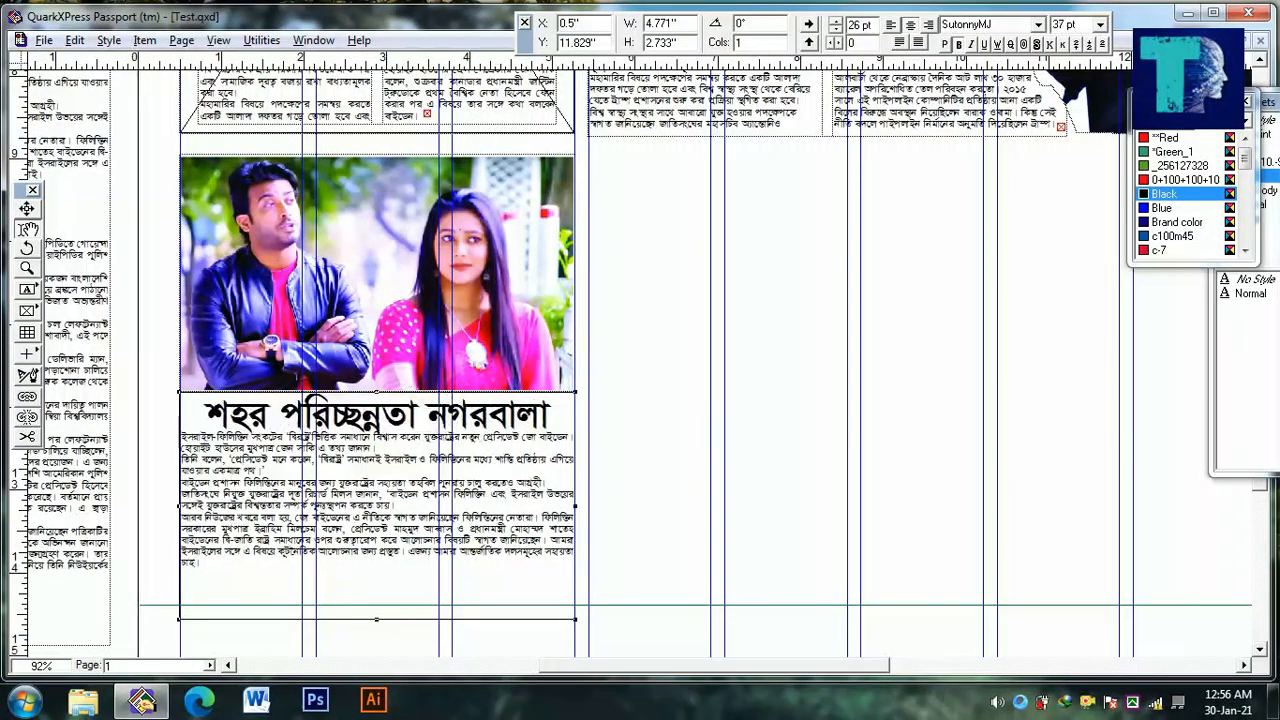
# Set the Space After value in the headline's paragraph attributes
pyautogui.moveTo(381, 427); pyautogui.dragTo(453, 398)
pyautogui.moveTo(365, 347); pyautogui.dragTo(490, 351)
pyautogui.click(442, 351)
pyautogui.hotkey('ctrl', 'shift', 'f')
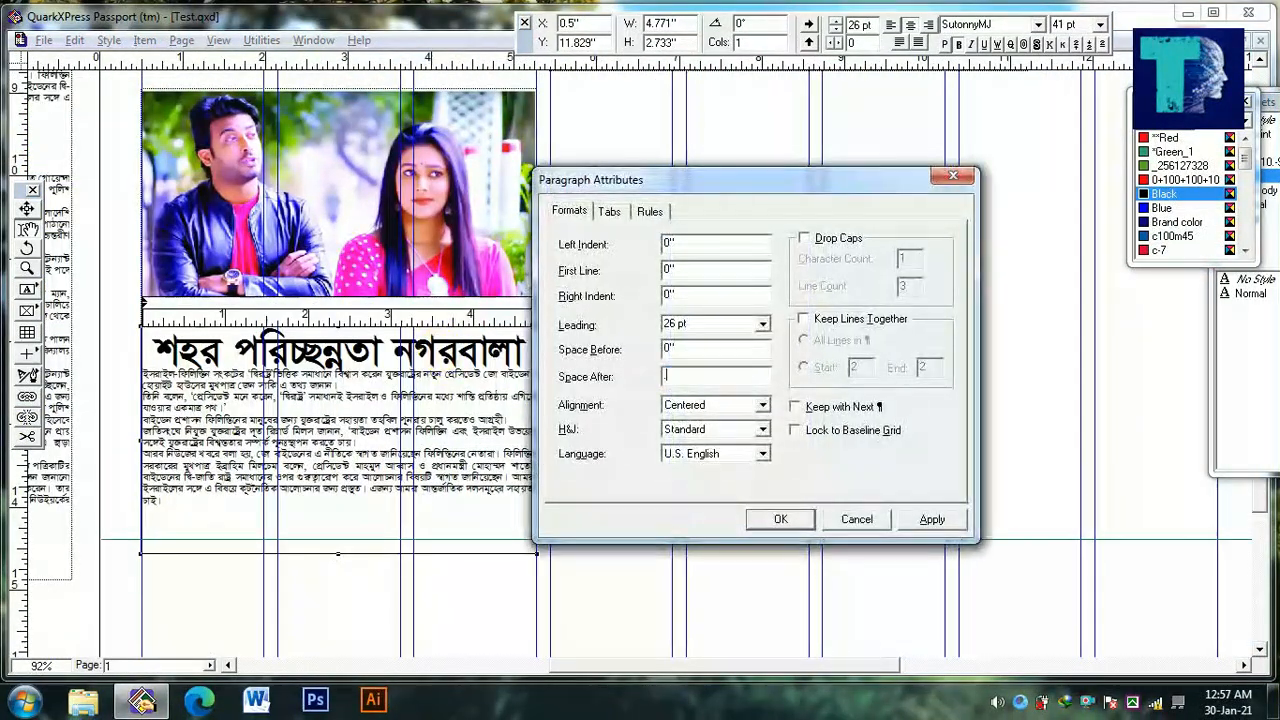
pyautogui.press('Return')
# Copy the "বিনোদন ডেস্ক" byline from the article above into the story and place the headline in its own 0.659 in high box
pyautogui.moveTo(133, 378); pyautogui.dragTo(228, 530)
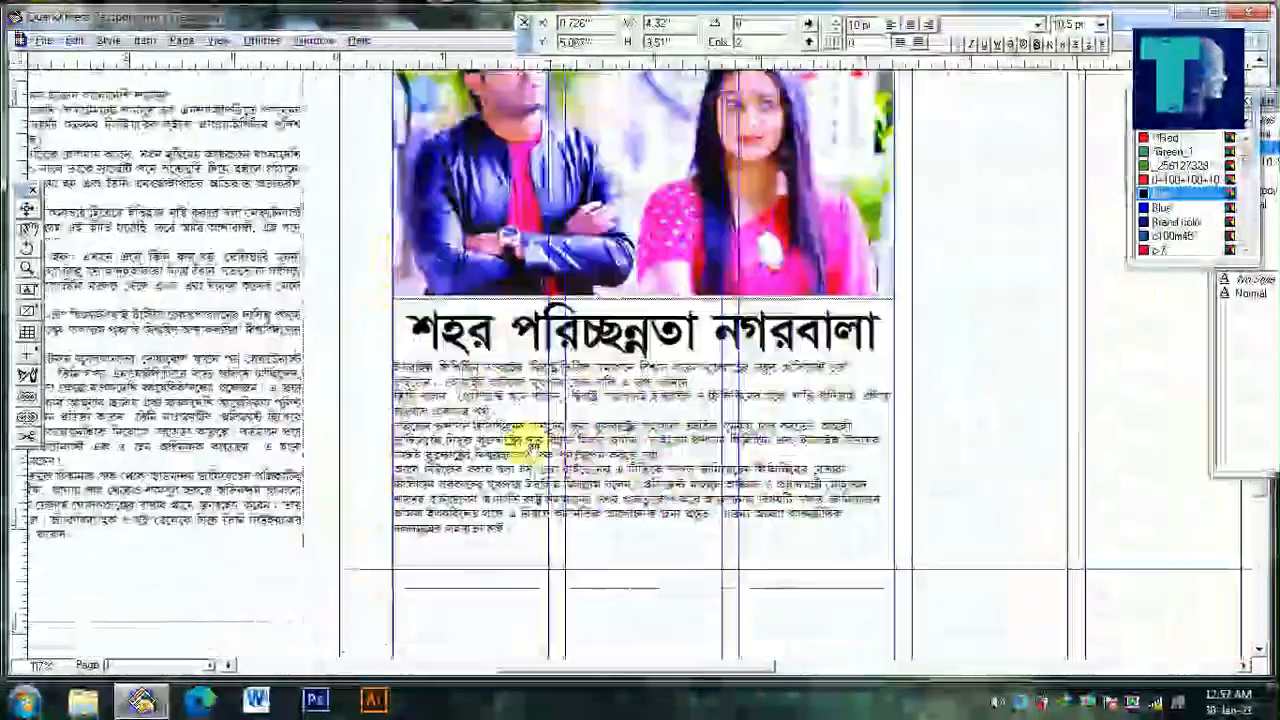
pyautogui.hotkey('ctrl', 'a')
pyautogui.click(395, 372)
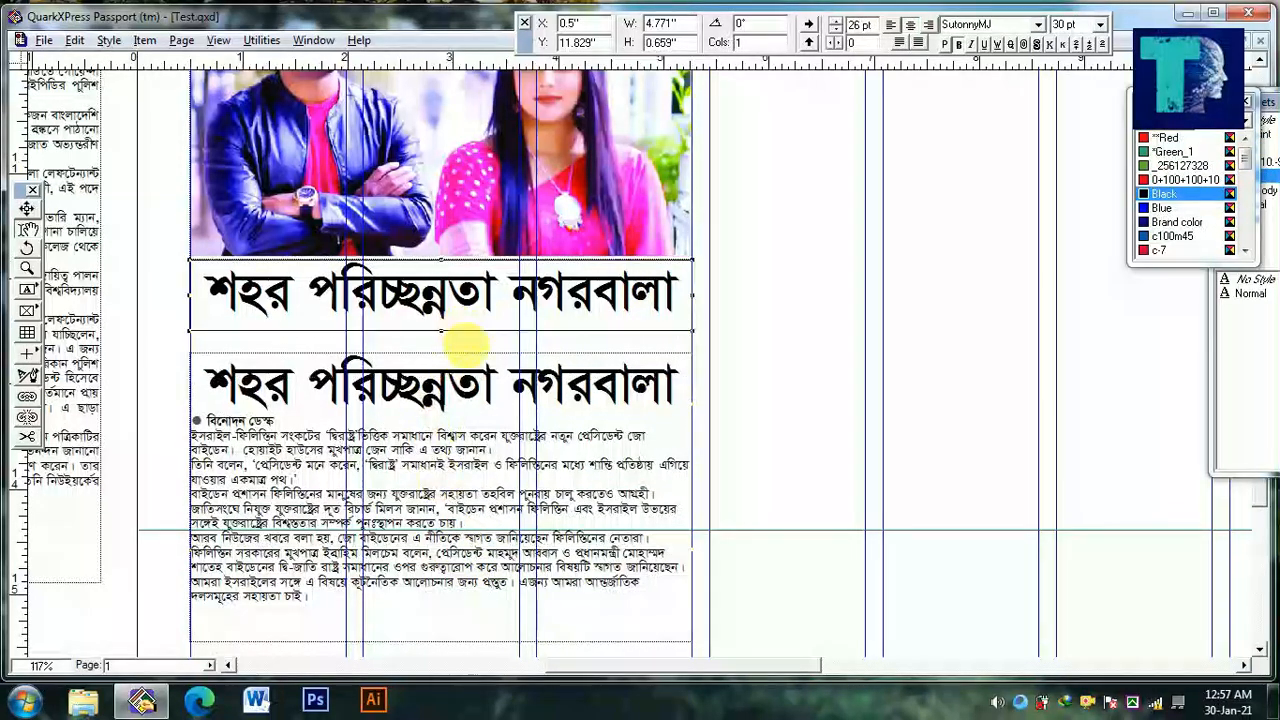
# Delete the duplicate headline from the story's text box and split the box into two columns
pyautogui.tripleClick(471, 380)
pyautogui.press('BackSpace')
pyautogui.press('BackSpace')
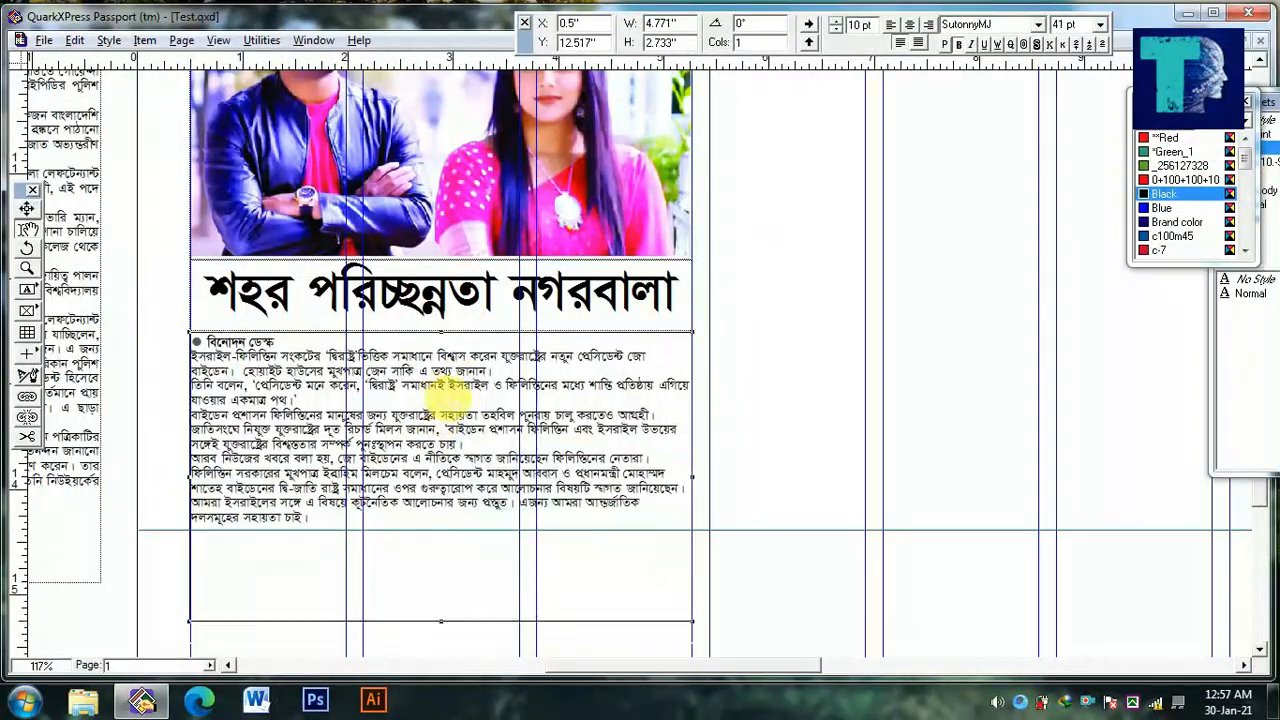
pyautogui.press('Return')
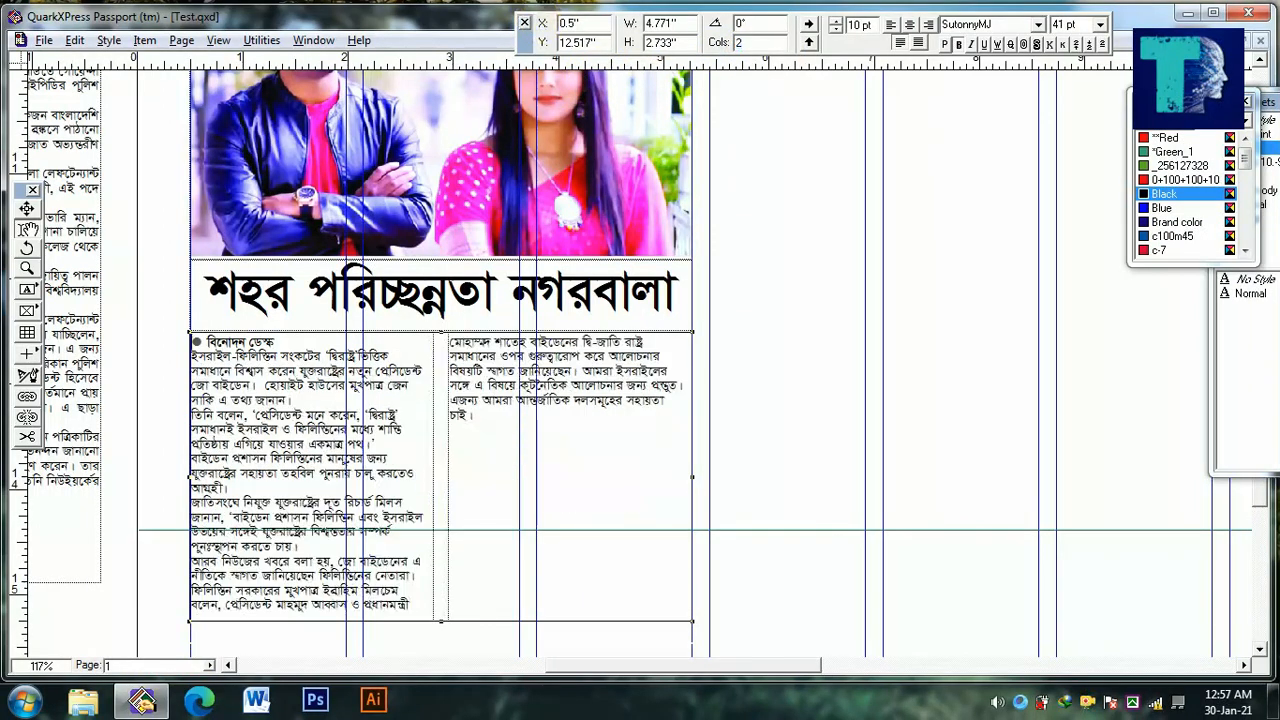
# Shorten the two-column story box to 1.748 in high and join the paragraph starting "জাতিসংঘে" to the one before it
pyautogui.moveTo(453, 543)
pyautogui.mouseDown()
pyautogui.moveTo(453, 489)
pyautogui.moveTo(448, 536)
pyautogui.moveTo(447, 522)
pyautogui.mouseUp()
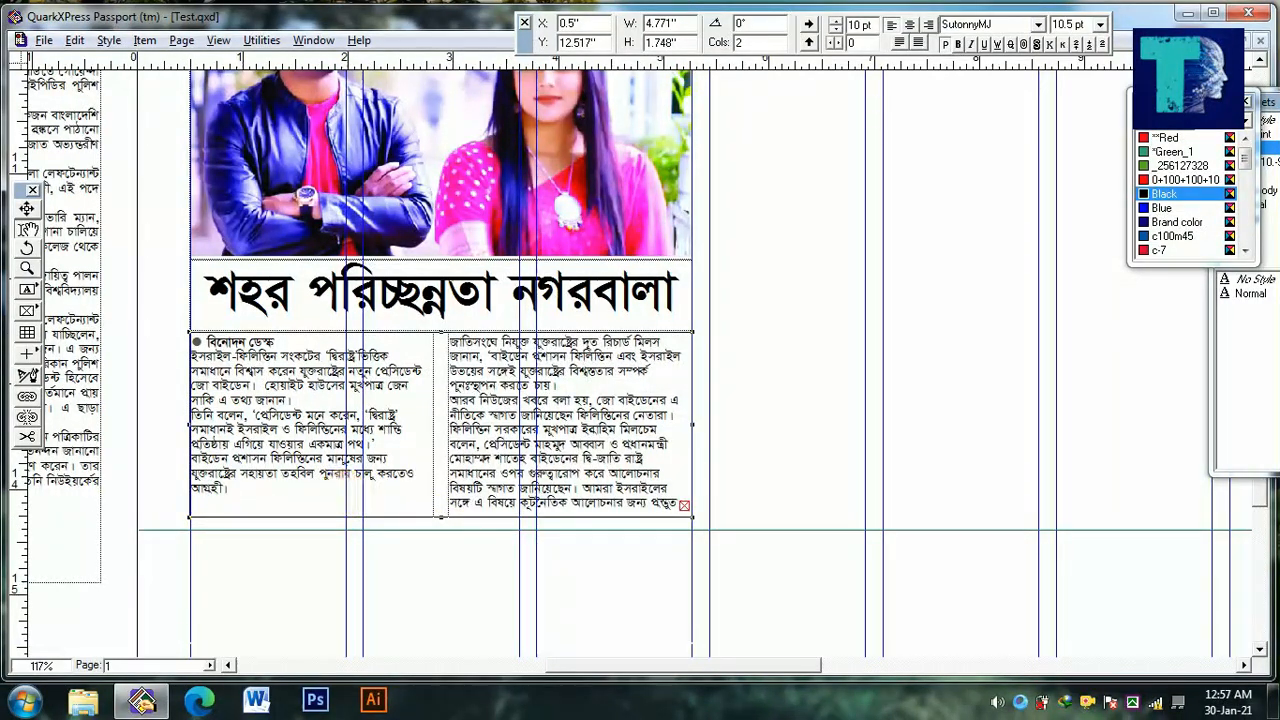
pyautogui.press('BackSpace')
pyautogui.press('Delete')
pyautogui.click(464, 567)
# Draw a picture box about 5.796 in wide and 0.565 in high below the main article, beside the couple's photo
pyautogui.moveTo(612, 474); pyautogui.dragTo(508, 551)
pyautogui.keyDown('ctrl'); pyautogui.keyDown('alt'); pyautogui.click(503, 497); pyautogui.keyUp('alt'); pyautogui.keyUp('ctrl')
pyautogui.moveTo(712, 500); pyautogui.dragTo(637, 507)
pyautogui.scroll(-1, 630, 512)
pyautogui.moveTo(815, 483); pyautogui.dragTo(477, 477)
pyautogui.keyDown('ctrl'); pyautogui.keyDown('alt'); pyautogui.click(477, 477); pyautogui.keyUp('alt'); pyautogui.keyUp('ctrl')
pyautogui.moveTo(664, 358); pyautogui.dragTo(368, 546)
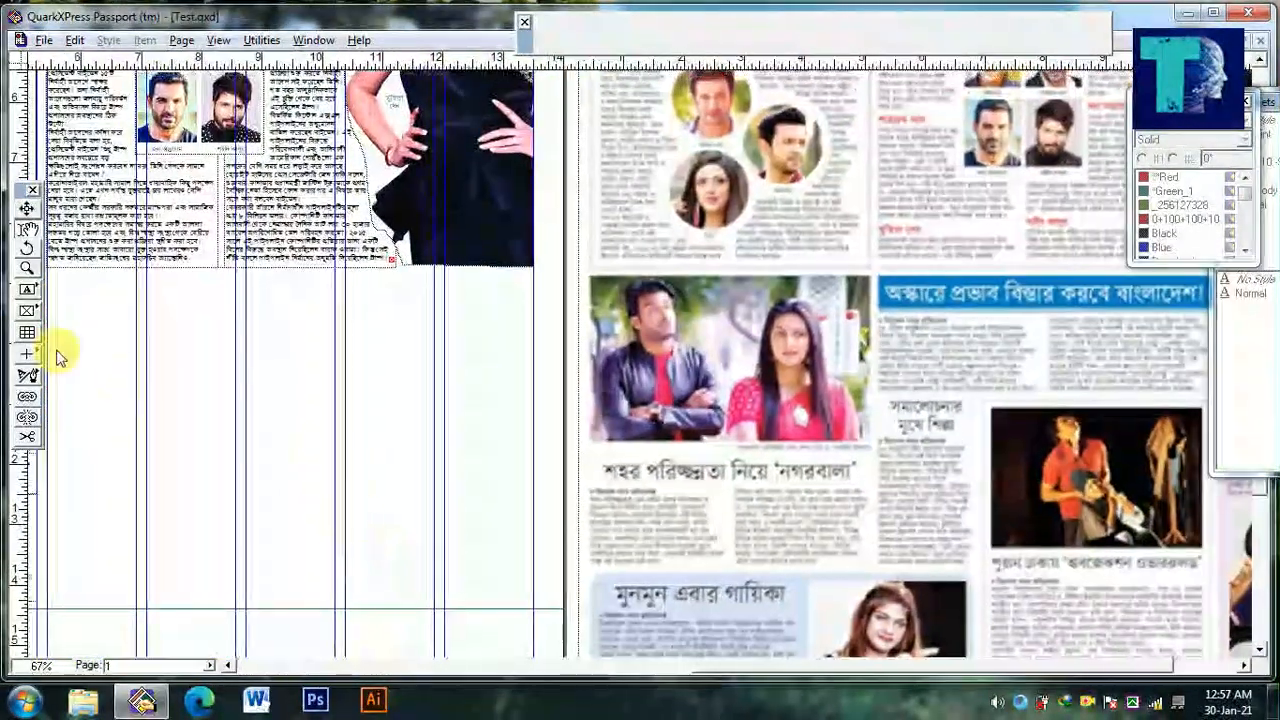
pyautogui.click(30, 314)
pyautogui.moveTo(223, 374); pyautogui.dragTo(323, 425)
pyautogui.moveTo(148, 335); pyautogui.dragTo(513, 395)
pyautogui.moveTo(375, 408)
pyautogui.mouseDown()
pyautogui.moveTo(121, 412)
pyautogui.moveTo(334, 420)
pyautogui.mouseUp()
pyautogui.moveTo(437, 373); pyautogui.dragTo(422, 374)
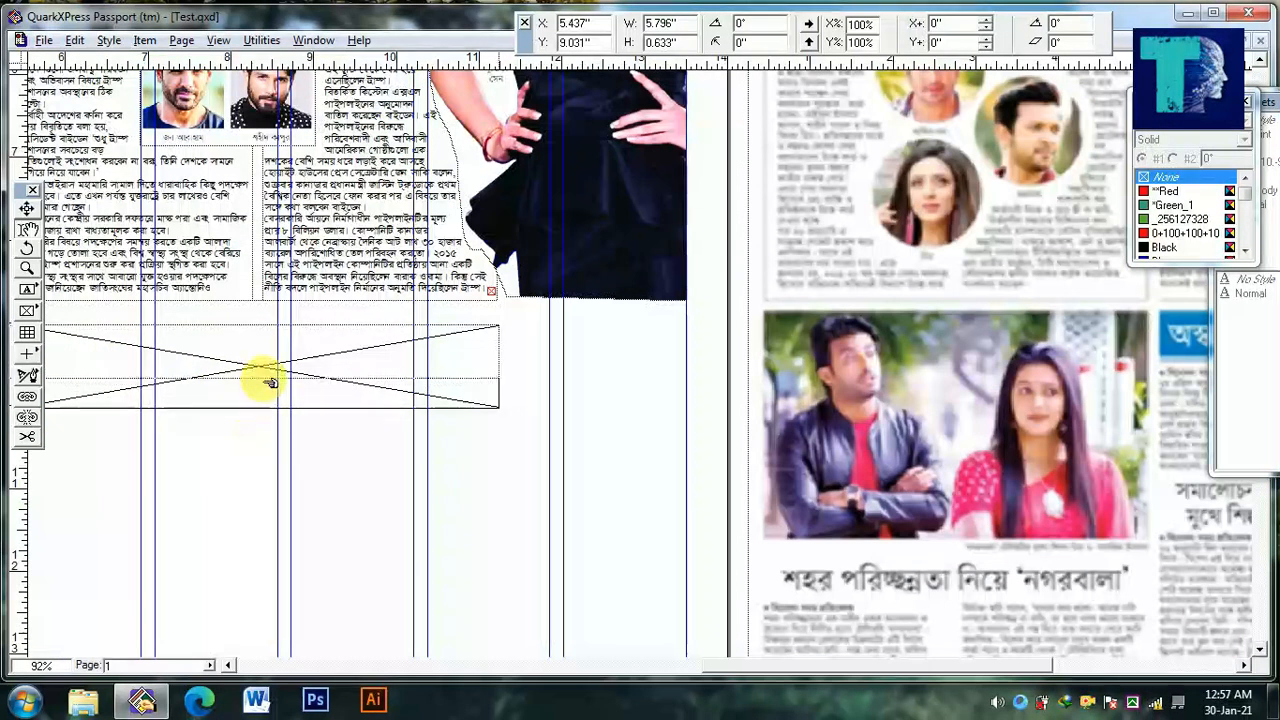
# Fill the new box's background with the colour c100m45
pyautogui.moveTo(1196, 276); pyautogui.dragTo(1230, 600)
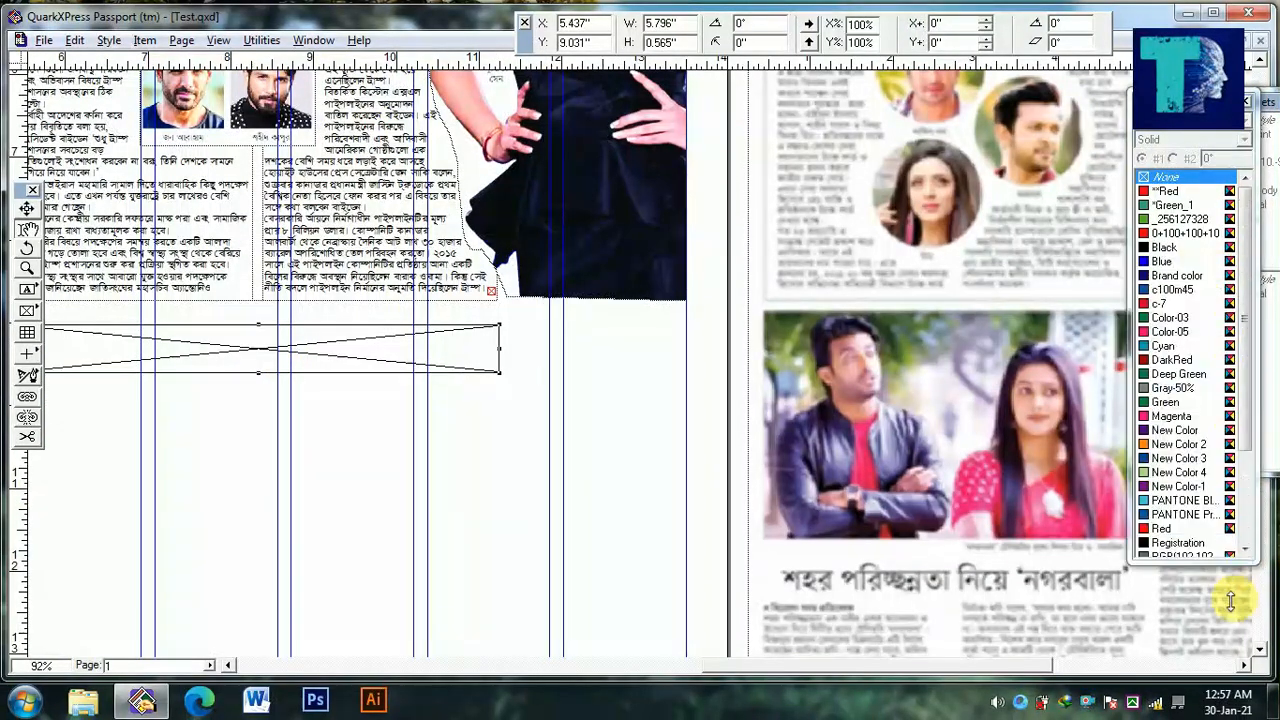
pyautogui.click(1185, 290)
pyautogui.keyDown('ctrl'); pyautogui.keyDown('alt'); pyautogui.click(503, 443); pyautogui.keyUp('alt'); pyautogui.keyUp('ctrl')
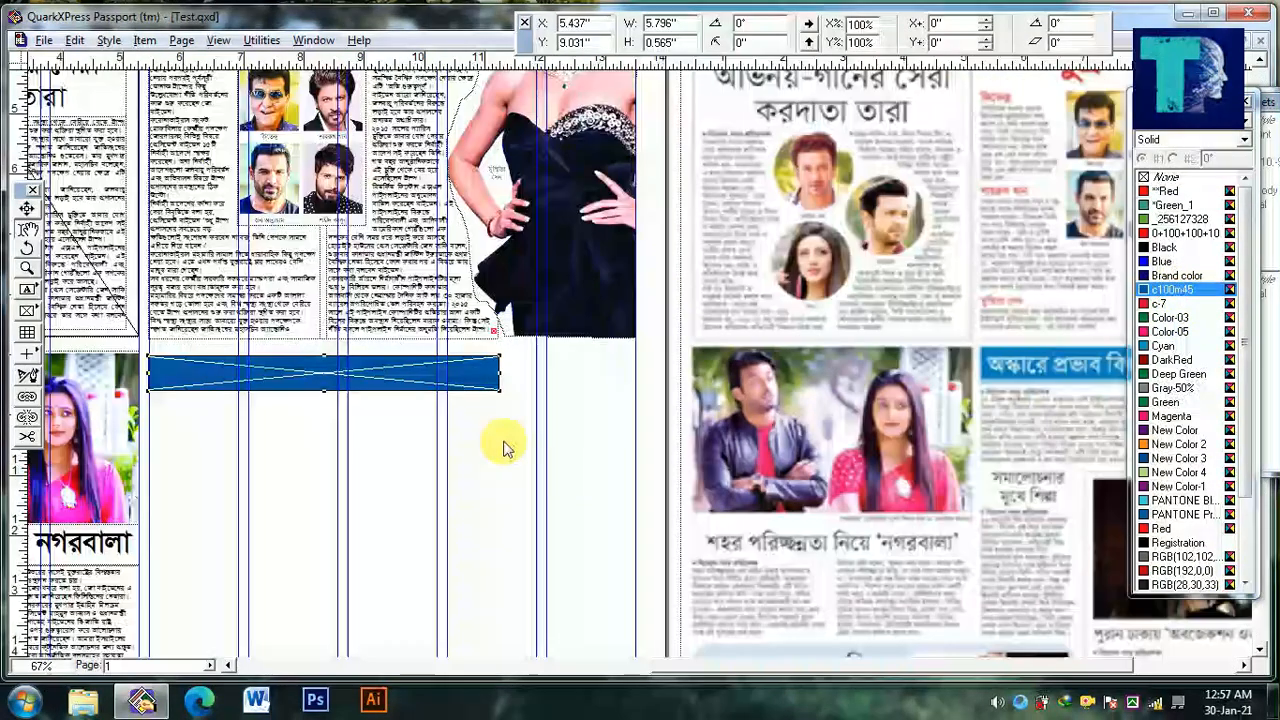
# Copy the headline and two-column story boxes to just below the blue bar and widen them to 5.766 in
pyautogui.moveTo(553, 470); pyautogui.dragTo(833, 470)
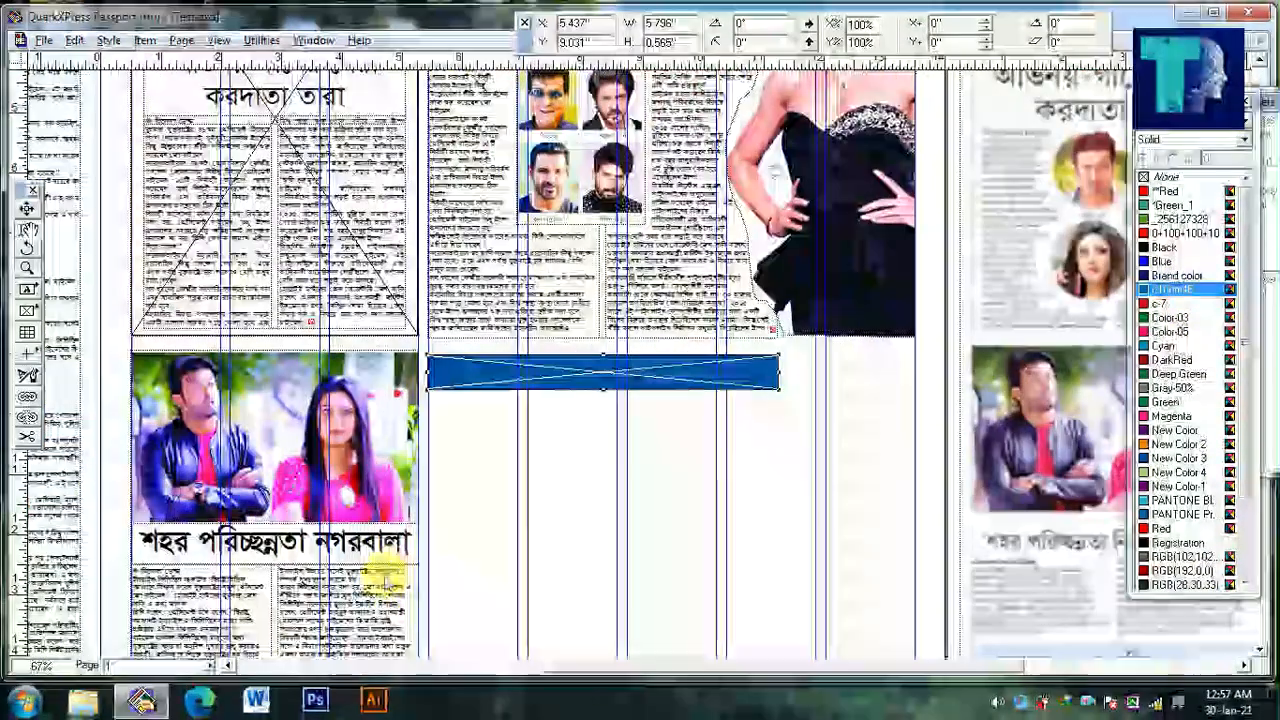
pyautogui.click(330, 572)
pyautogui.moveTo(296, 585); pyautogui.dragTo(592, 458)
pyautogui.moveTo(782, 518); pyautogui.dragTo(426, 390)
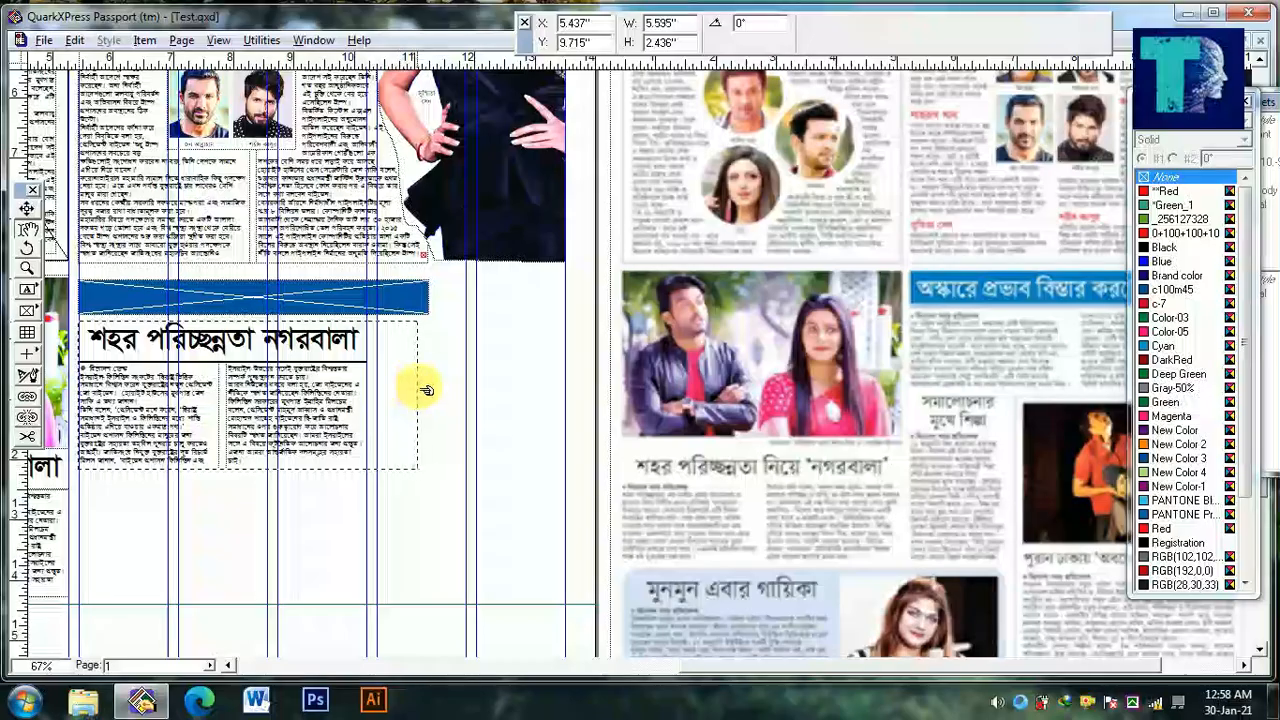
pyautogui.keyDown('ctrl'); pyautogui.click(435, 371); pyautogui.keyUp('ctrl')
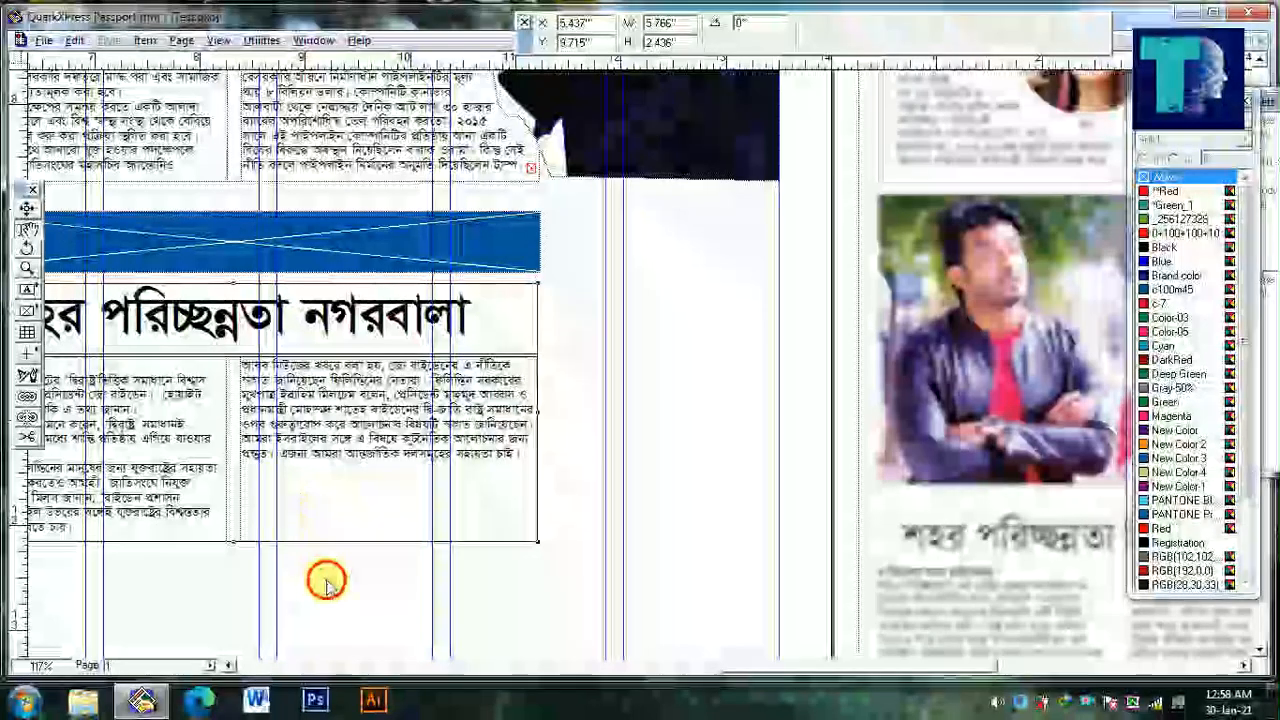
# Place a copy of the widened headline box over the blue bar and bring it to the front
pyautogui.click(34, 240)
pyautogui.click(289, 345)
pyautogui.hotkey('ctrl', 'a')
pyautogui.hotkey('ctrl', 'x')
pyautogui.moveTo(318, 374); pyautogui.dragTo(465, 395)
pyautogui.hotkey('ctrl', 'z')
pyautogui.moveTo(280, 329); pyautogui.dragTo(504, 366)
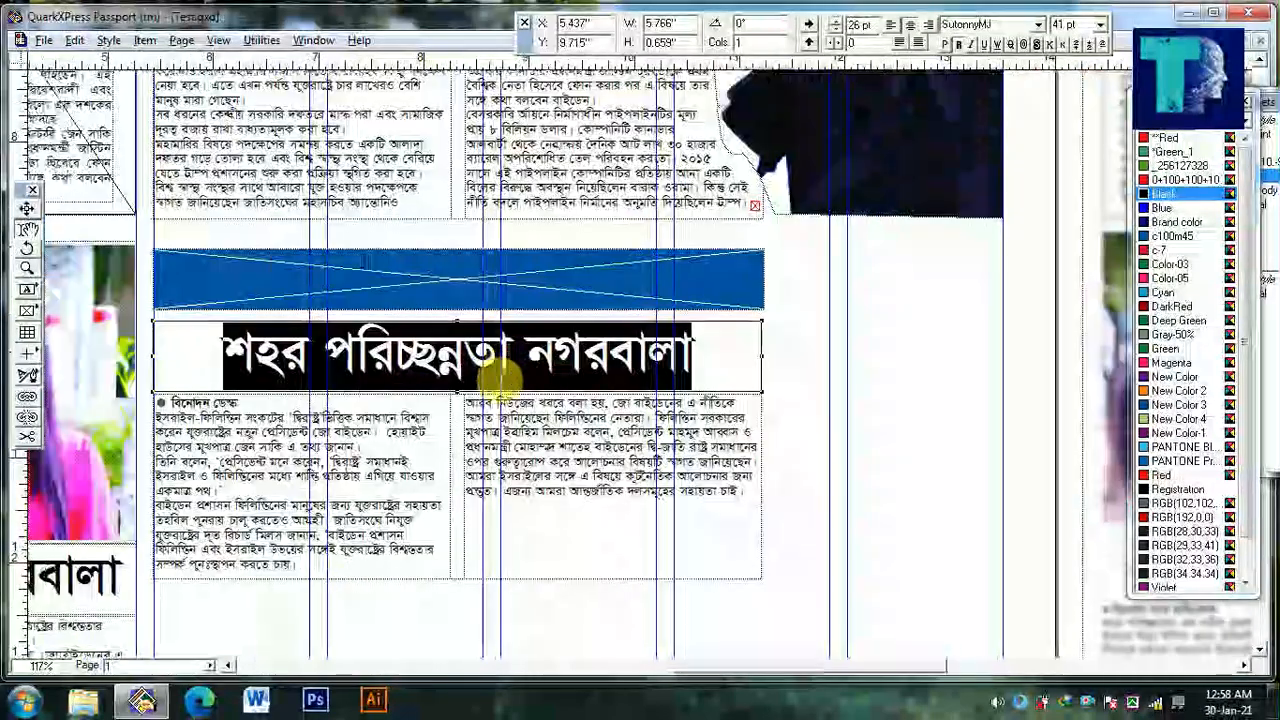
pyautogui.click(446, 302)
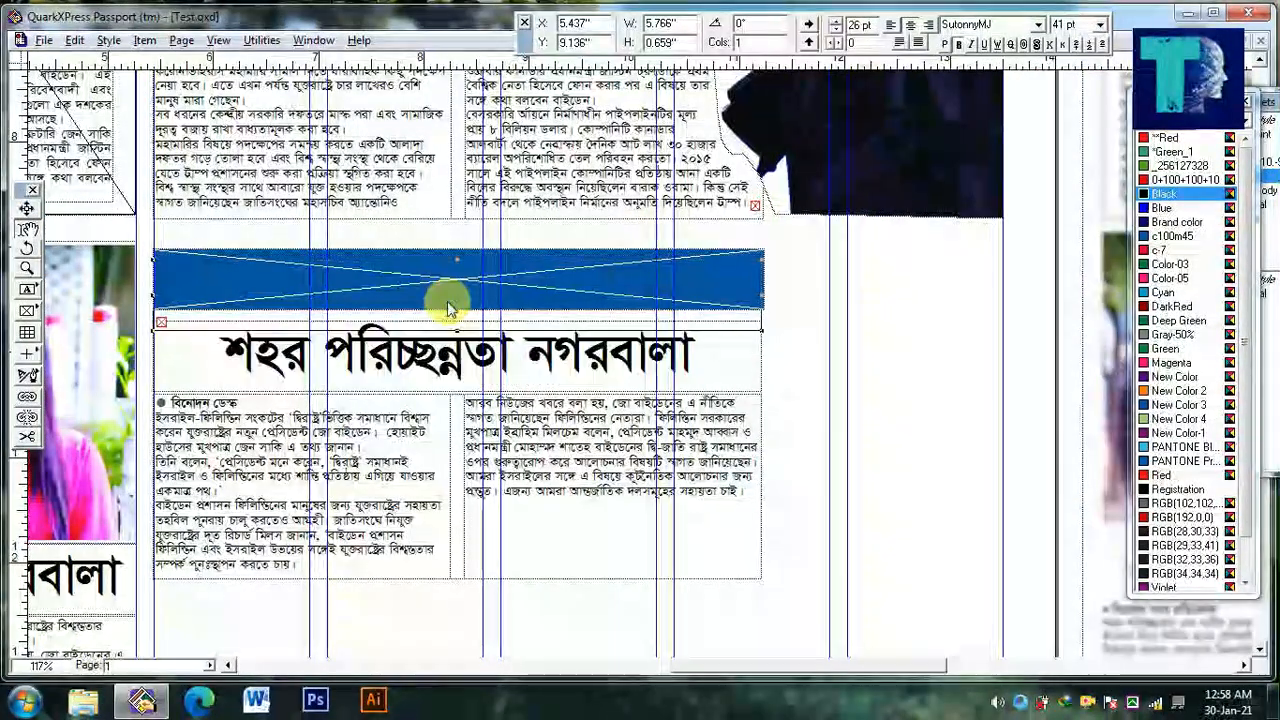
pyautogui.press('F5')
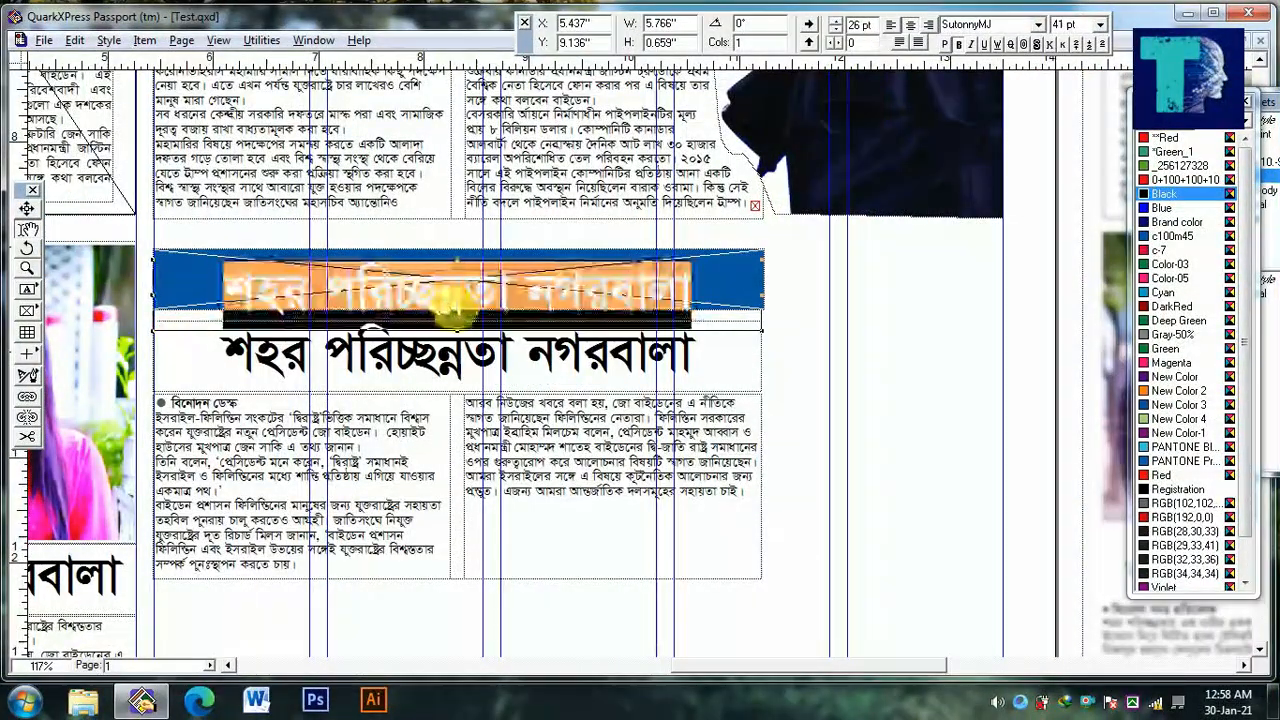
# Set the bar headline's font size to 36 pt and nudge its box upward within the bar
pyautogui.hotkey('ctrl', 'shift', 'd')
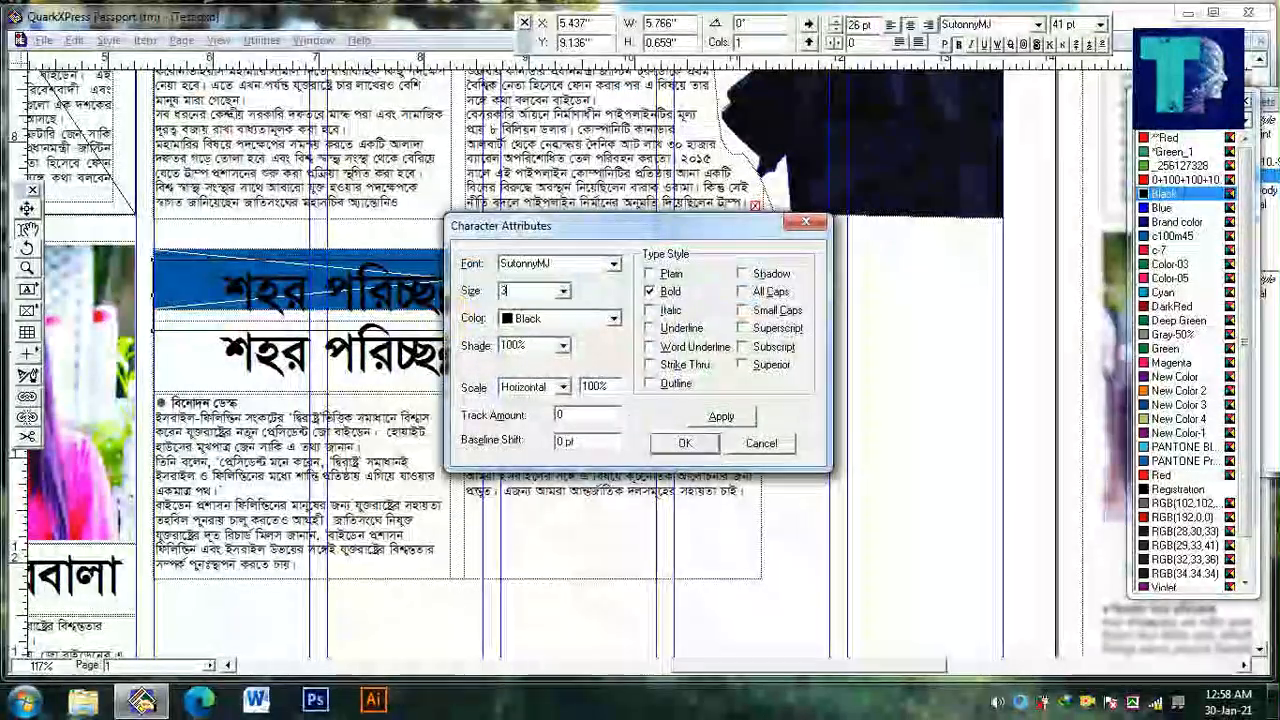
pyautogui.write('36')
pyautogui.press('Return')
pyautogui.keyDown('ctrl'); pyautogui.click(455, 316); pyautogui.keyUp('ctrl')
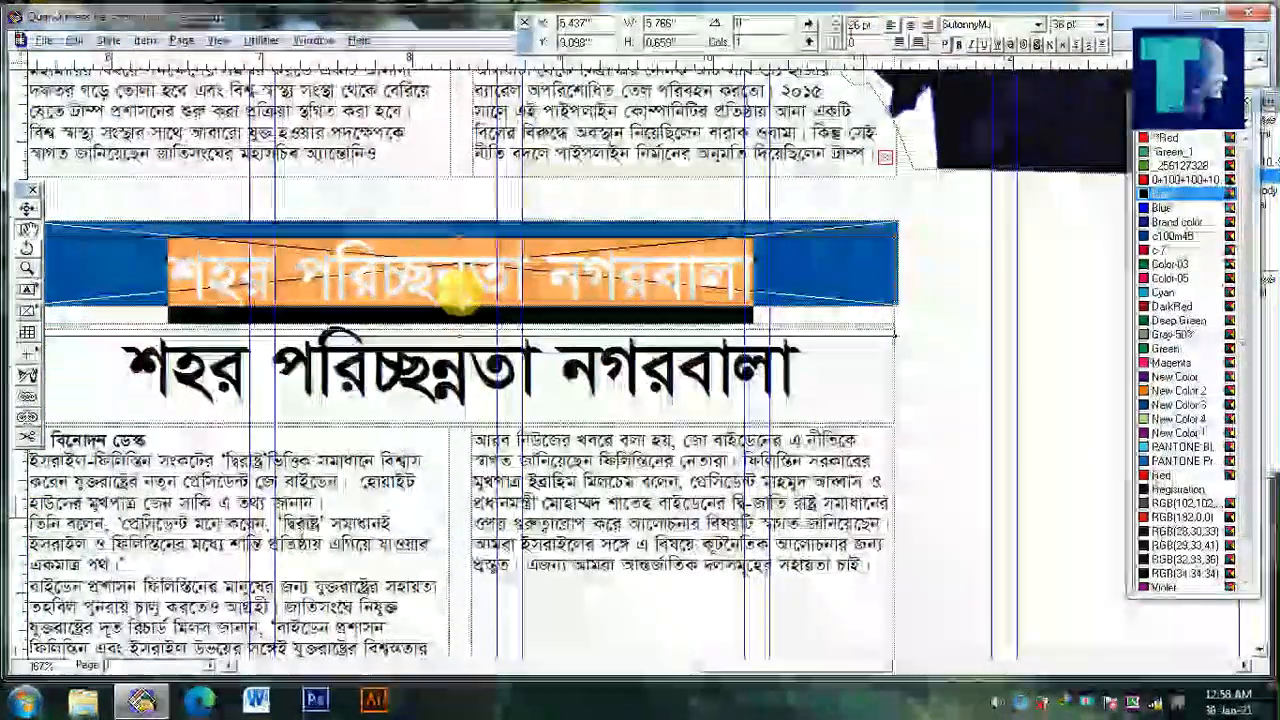
# Delete the leftover headline box below the blue bar and colour the bar's headline text white
pyautogui.tripleClick(480, 375)
pyautogui.hotkey('ctrl', 'k')
pyautogui.scroll(-2, 480, 373)
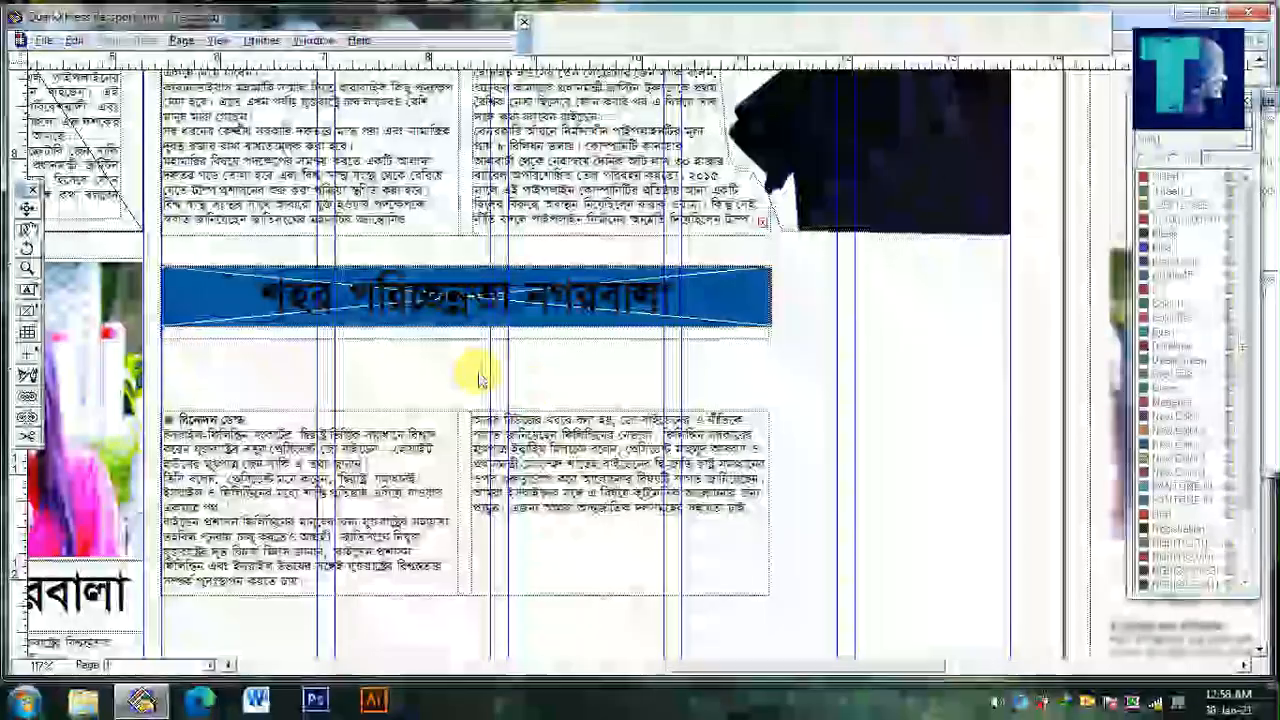
pyautogui.tripleClick(572, 318)
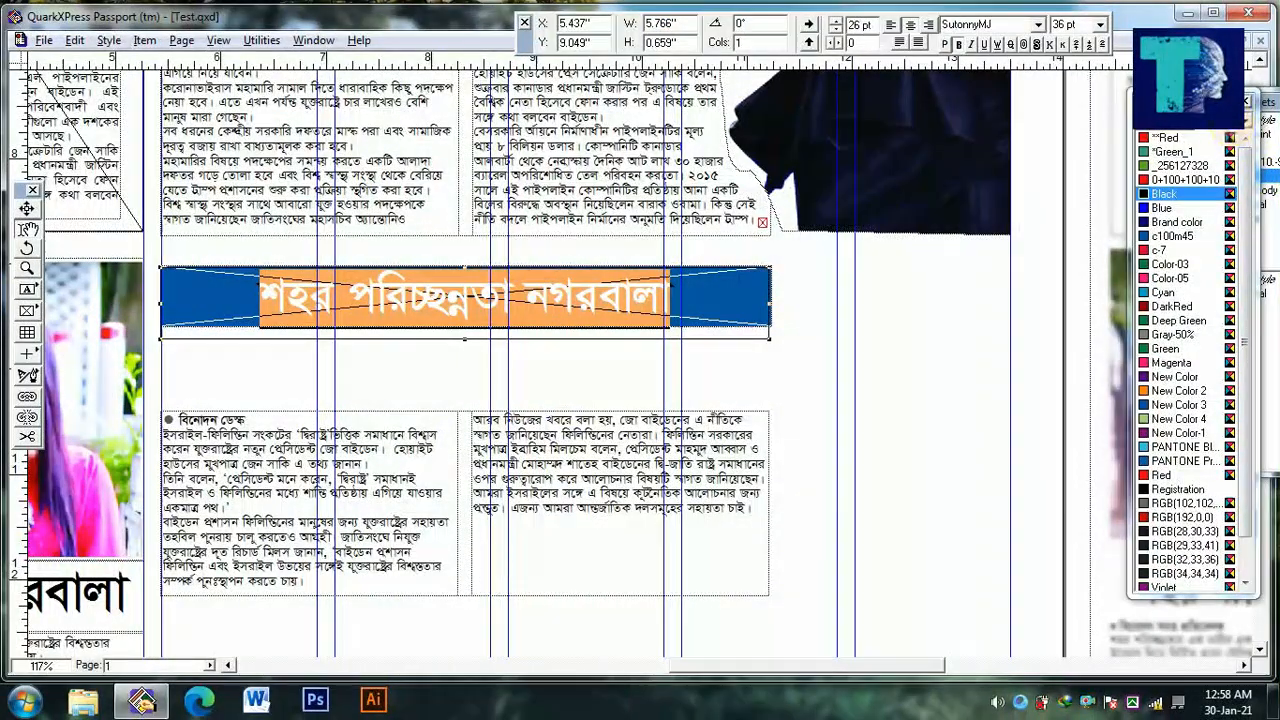
pyautogui.click(571, 486)
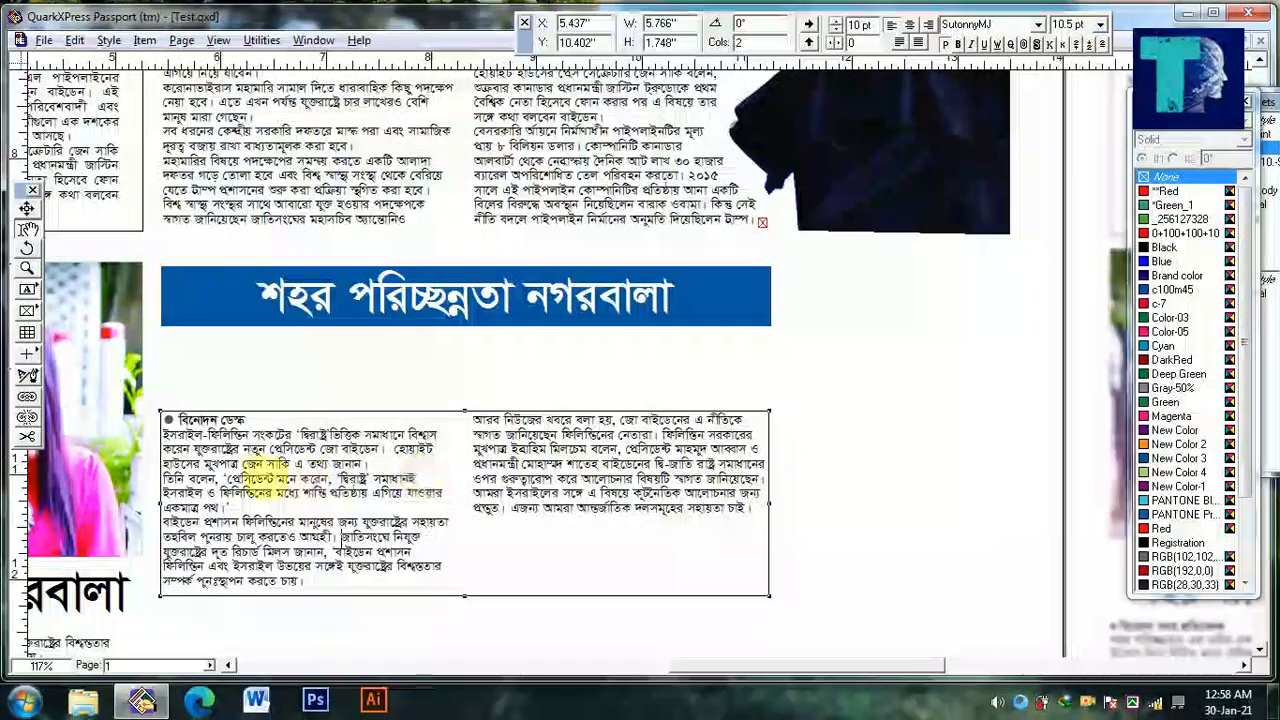
# Copy a passage of the story's first column and paste it at the end to fill the second column
pyautogui.moveTo(341, 537); pyautogui.dragTo(534, 667)
pyautogui.click(645, 513)
pyautogui.hotkey('ctrl', 'v')
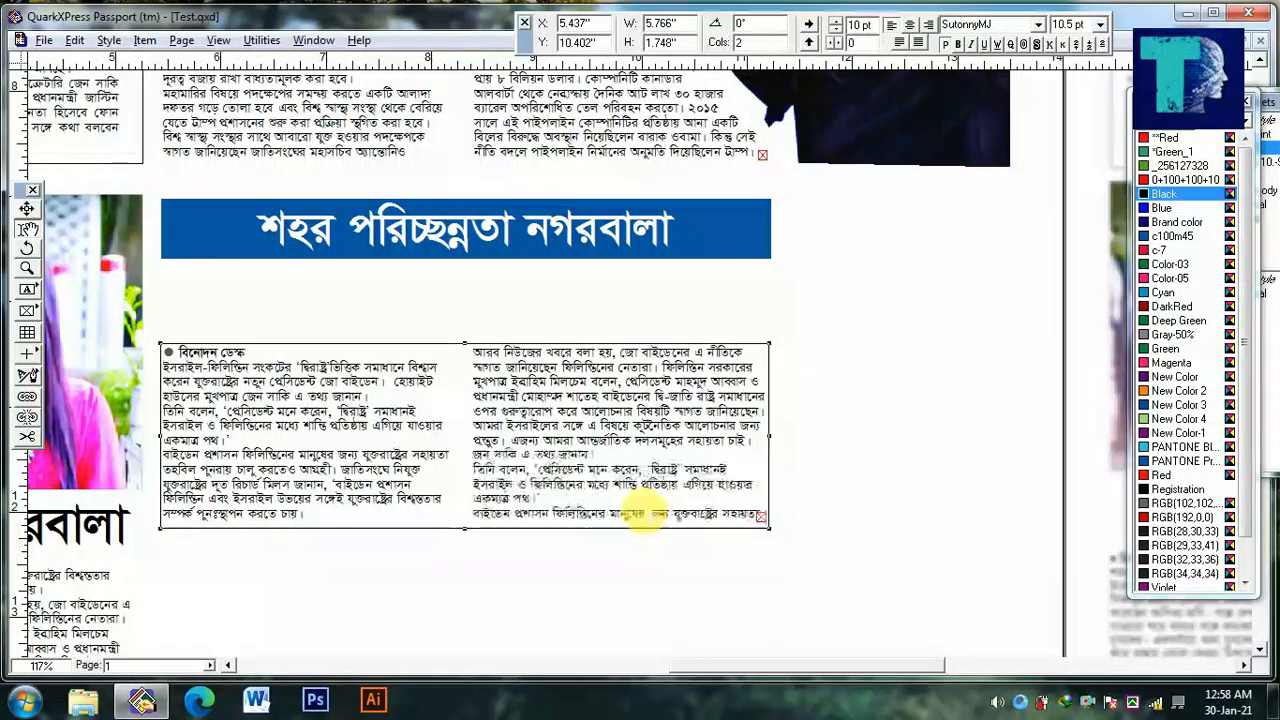
# Move the two-column story box up directly beneath the blue headline bar, at Y 9.699 in
pyautogui.moveTo(541, 443); pyautogui.dragTo(543, 368)
pyautogui.keyDown('ctrl'); pyautogui.keyDown('alt'); pyautogui.click(547, 366); pyautogui.keyUp('alt'); pyautogui.keyUp('ctrl')
pyautogui.moveTo(632, 465); pyautogui.dragTo(139, 440)
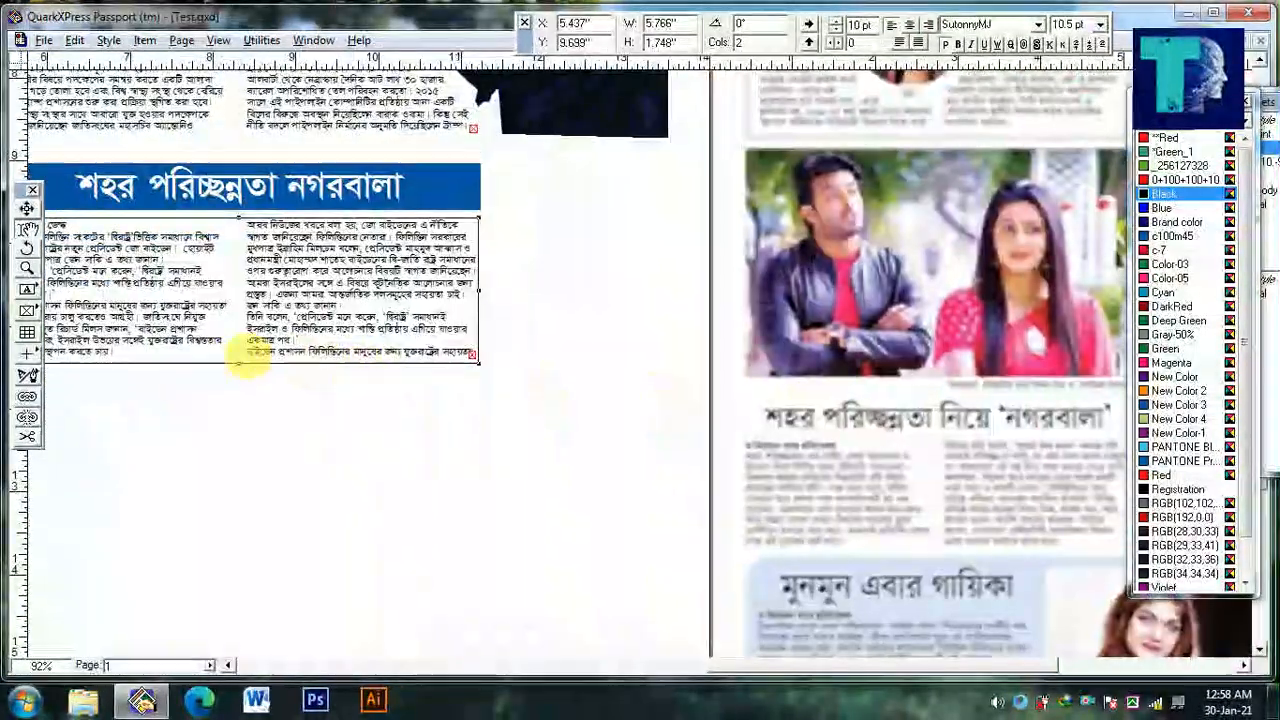
pyautogui.moveTo(251, 352); pyautogui.dragTo(484, 379)
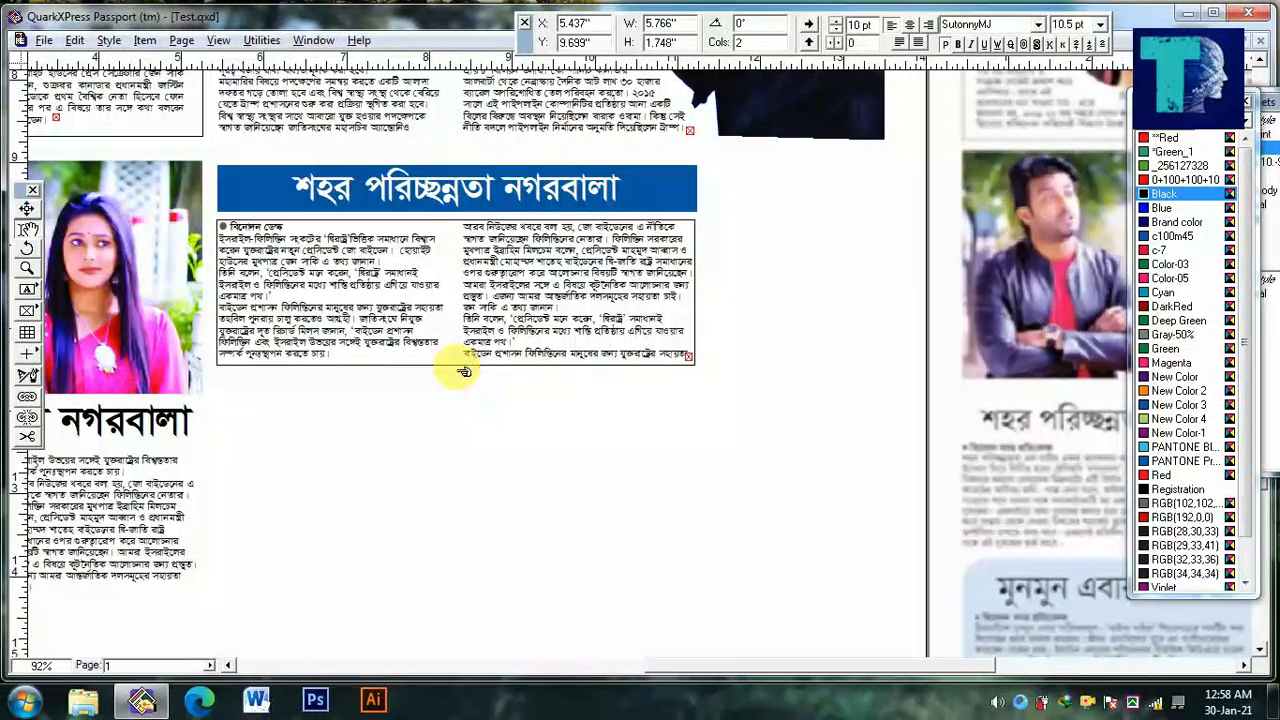
pyautogui.moveTo(909, 445); pyautogui.dragTo(680, 394)
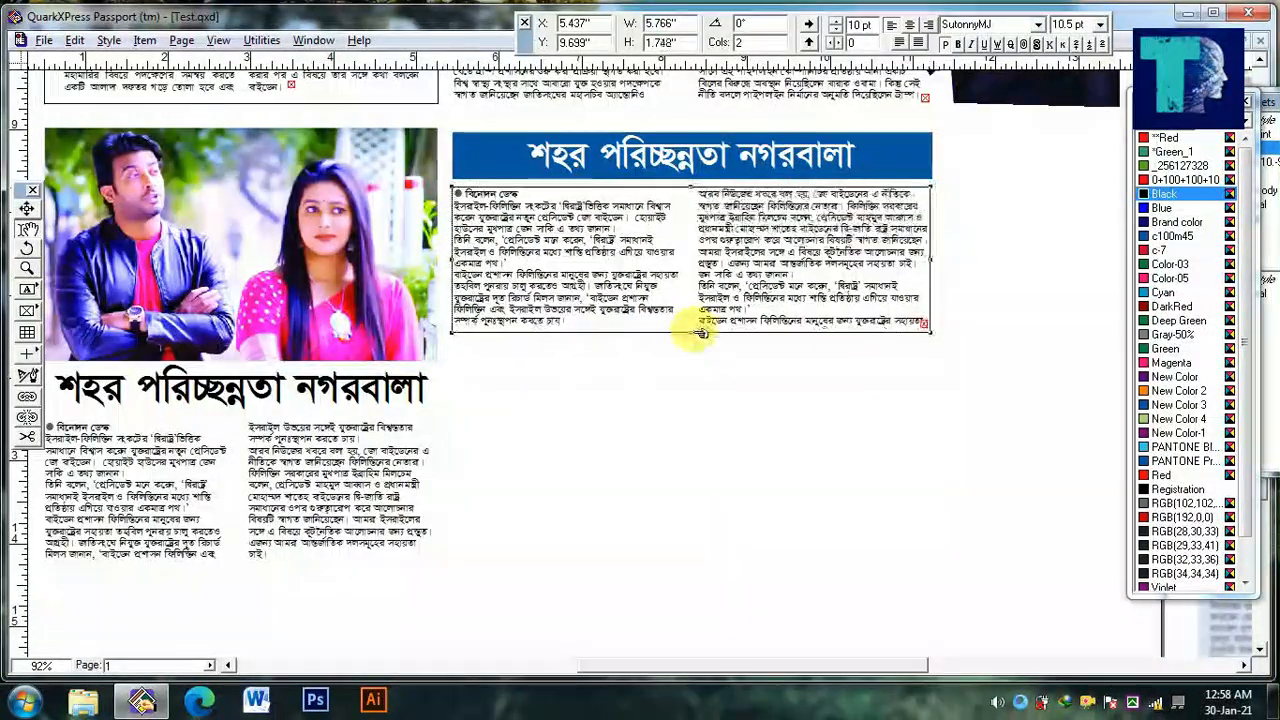
pyautogui.click(785, 446)
pyautogui.moveTo(888, 422); pyautogui.dragTo(578, 460)
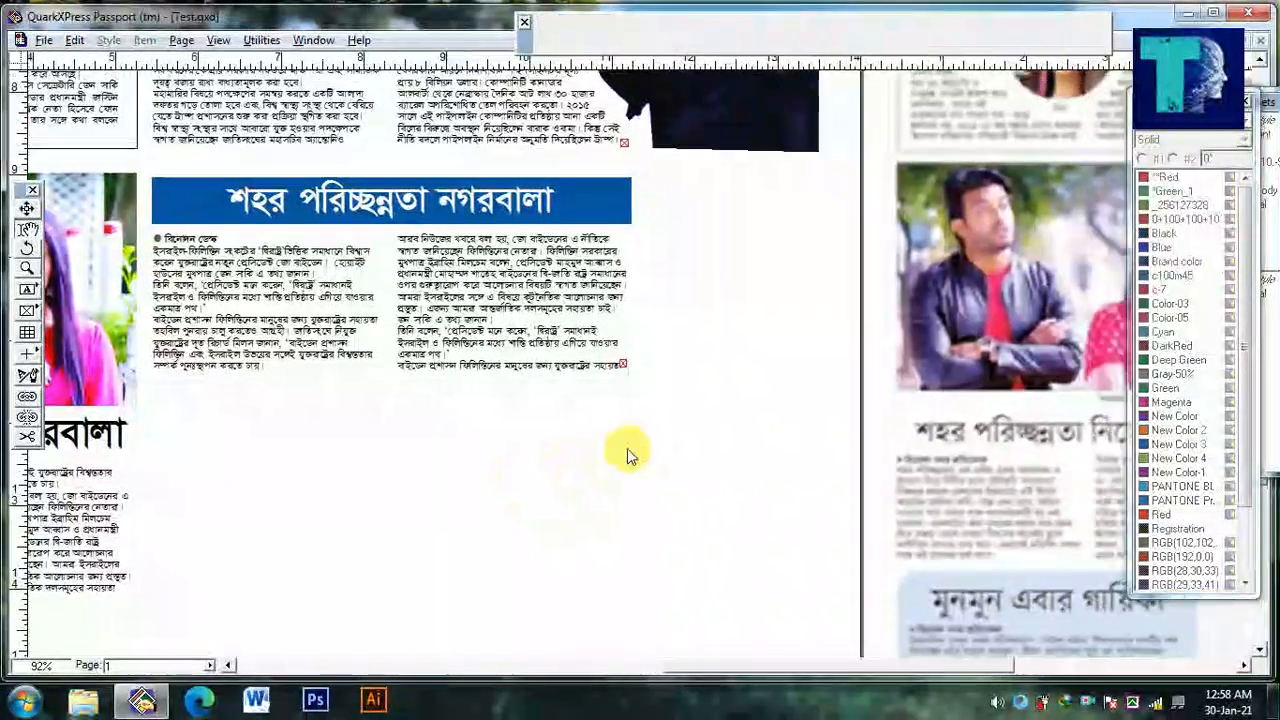
# Show the guides and nudge the blue headline bar, its headline and the two-column story slightly upward together
pyautogui.keyDown('ctrl'); pyautogui.keyDown('alt'); pyautogui.click(627, 448); pyautogui.keyUp('alt'); pyautogui.keyUp('ctrl')
pyautogui.press('F7')
pyautogui.keyDown('ctrl'); pyautogui.click(383, 202); pyautogui.keyUp('ctrl')
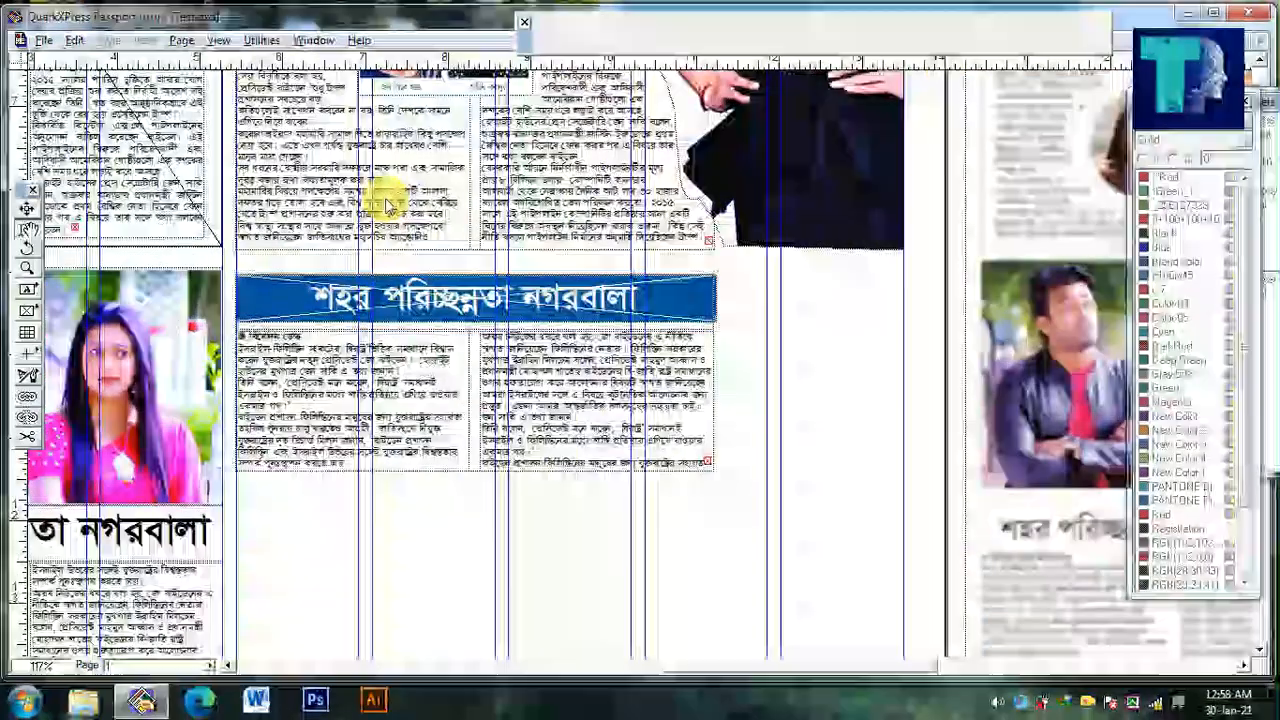
pyautogui.keyDown('ctrl'); pyautogui.click(380, 205); pyautogui.keyUp('ctrl')
pyautogui.click(380, 206)
pyautogui.hotkey('ctrl', 'a')
pyautogui.click(414, 335)
pyautogui.hotkey('ctrl', 'a')
pyautogui.moveTo(440, 332); pyautogui.dragTo(530, 319)
pyautogui.moveTo(564, 273); pyautogui.dragTo(600, 533)
pyautogui.press('Up')
pyautogui.press('Up')
pyautogui.press('Up')
pyautogui.press('Up')
pyautogui.press('Up')
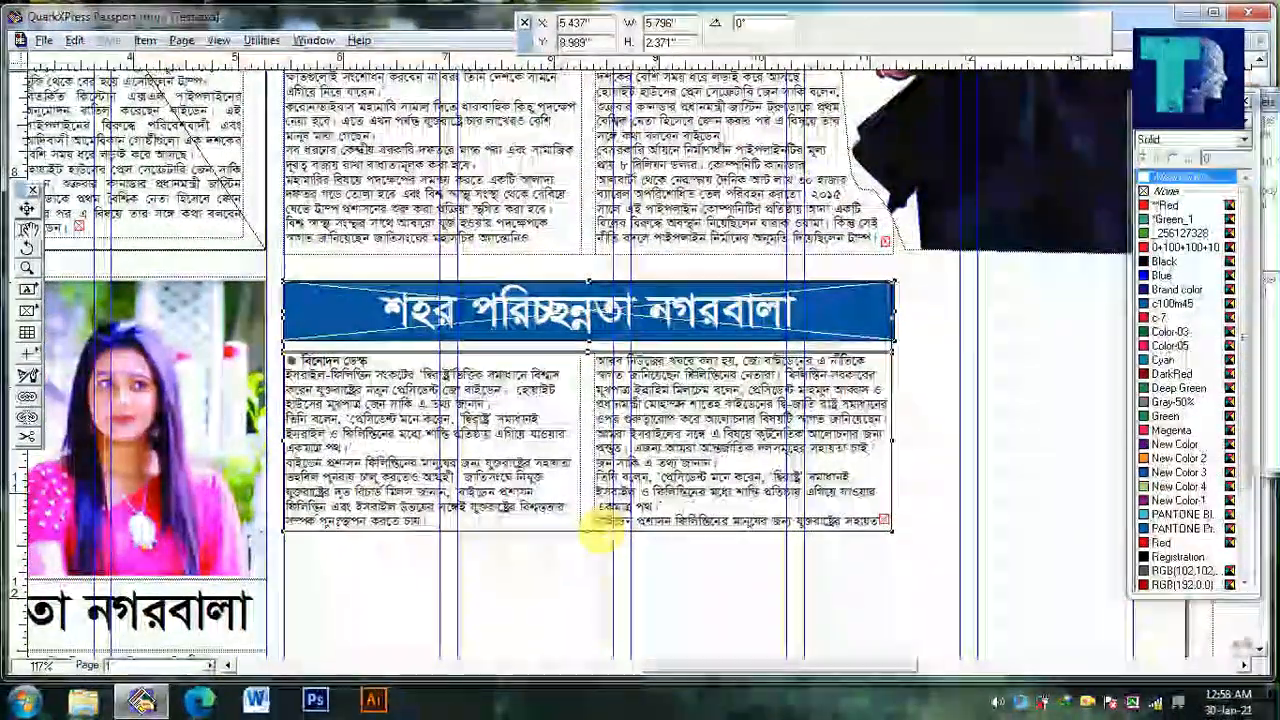
# Draw a picture box about 2.11 by 6.91 in in the column beneath the dress photo and fill it with a light tint of New Color-1
pyautogui.moveTo(683, 521); pyautogui.dragTo(601, 425)
pyautogui.keyDown('ctrl'); pyautogui.keyDown('alt'); pyautogui.click(583, 460); pyautogui.keyUp('alt'); pyautogui.keyUp('ctrl')
pyautogui.keyDown('ctrl'); pyautogui.keyDown('alt'); pyautogui.click(583, 460); pyautogui.keyUp('alt'); pyautogui.keyUp('ctrl')
pyautogui.moveTo(737, 503); pyautogui.dragTo(150, 384)
pyautogui.click(648, 506)
pyautogui.click(34, 315)
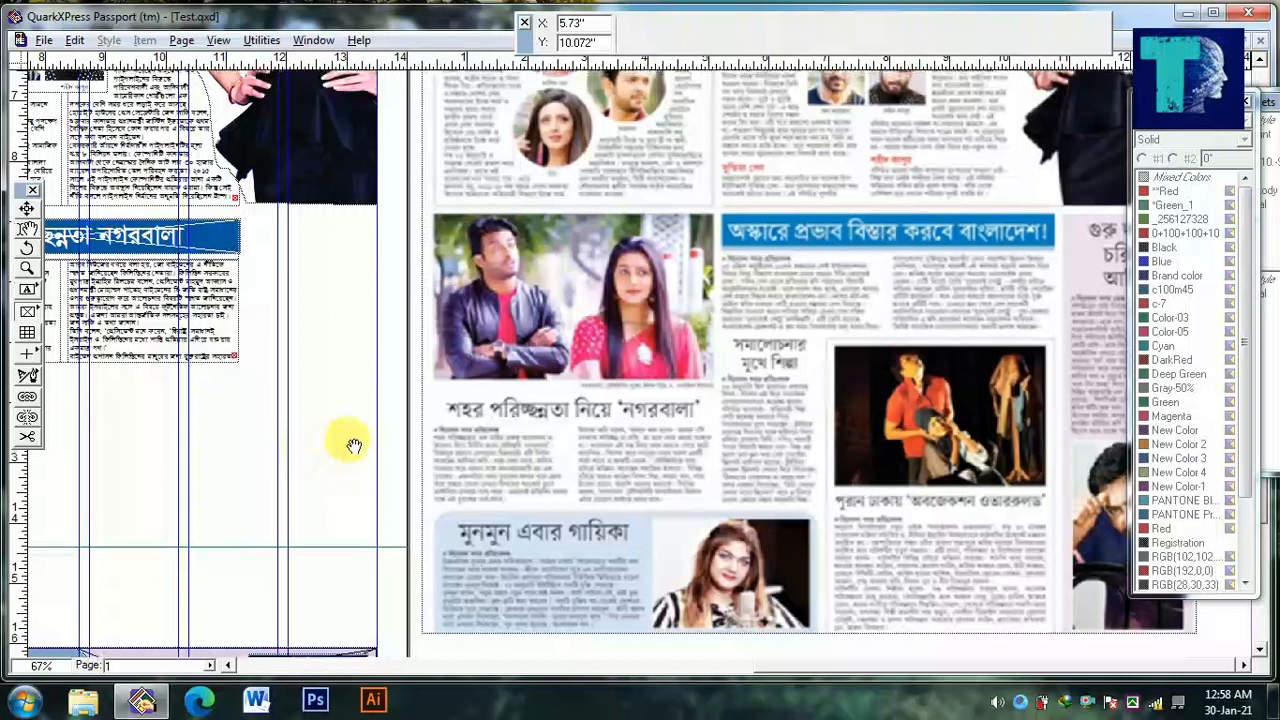
pyautogui.moveTo(296, 279); pyautogui.dragTo(378, 636)
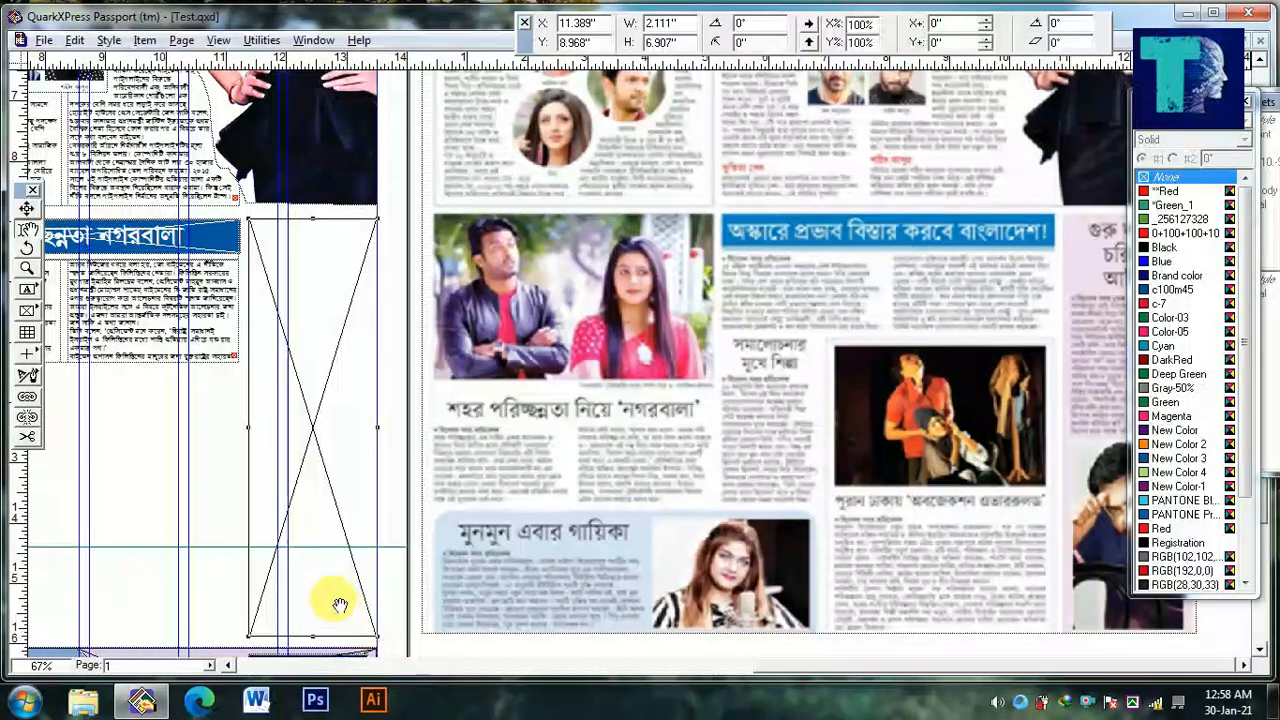
pyautogui.click(1176, 487)
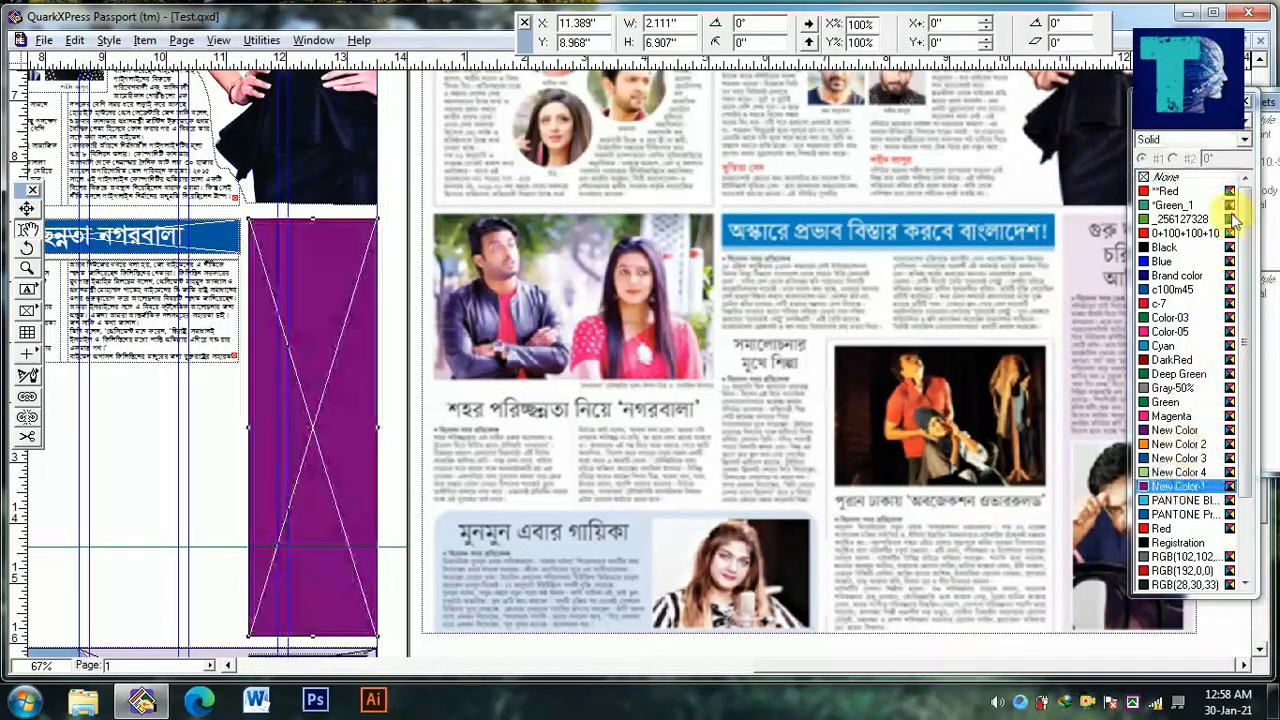
pyautogui.press('Return')
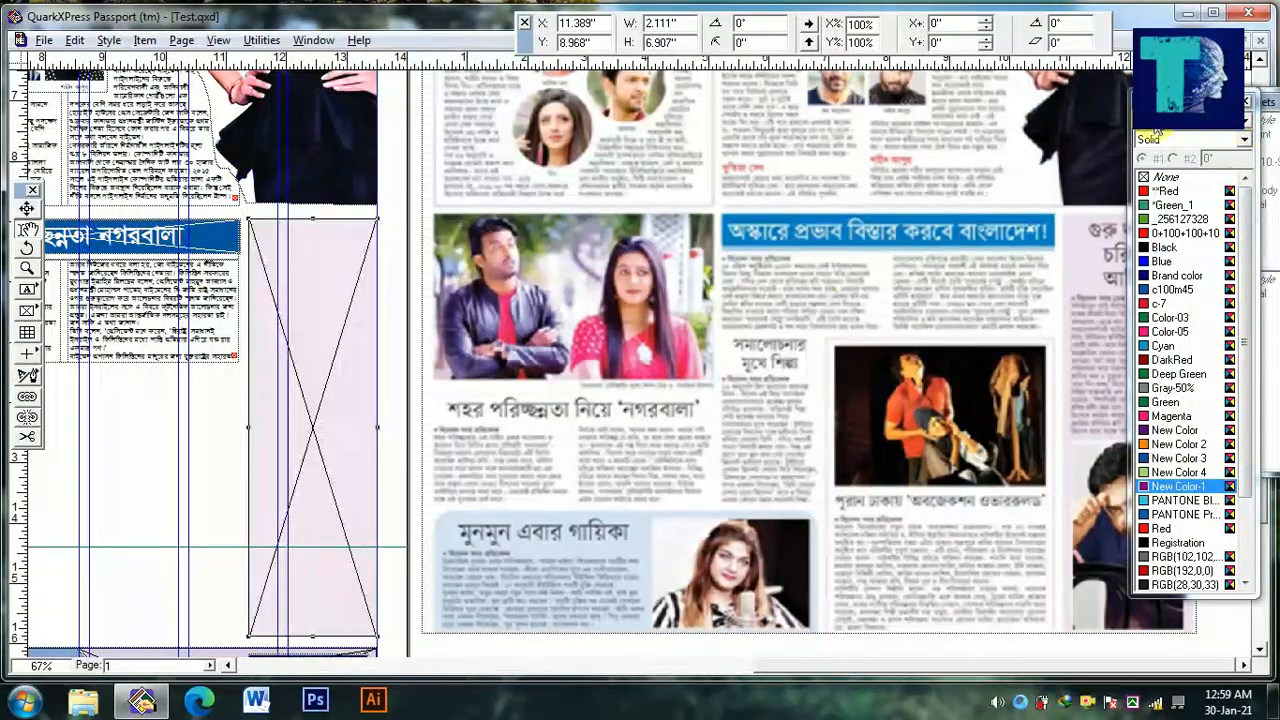
# Copy the two-column story into a new one-column text box about 1.74 by 6.56 in inside the tinted box
pyautogui.click(141, 303)
pyautogui.hotkey('ctrl', 'a')
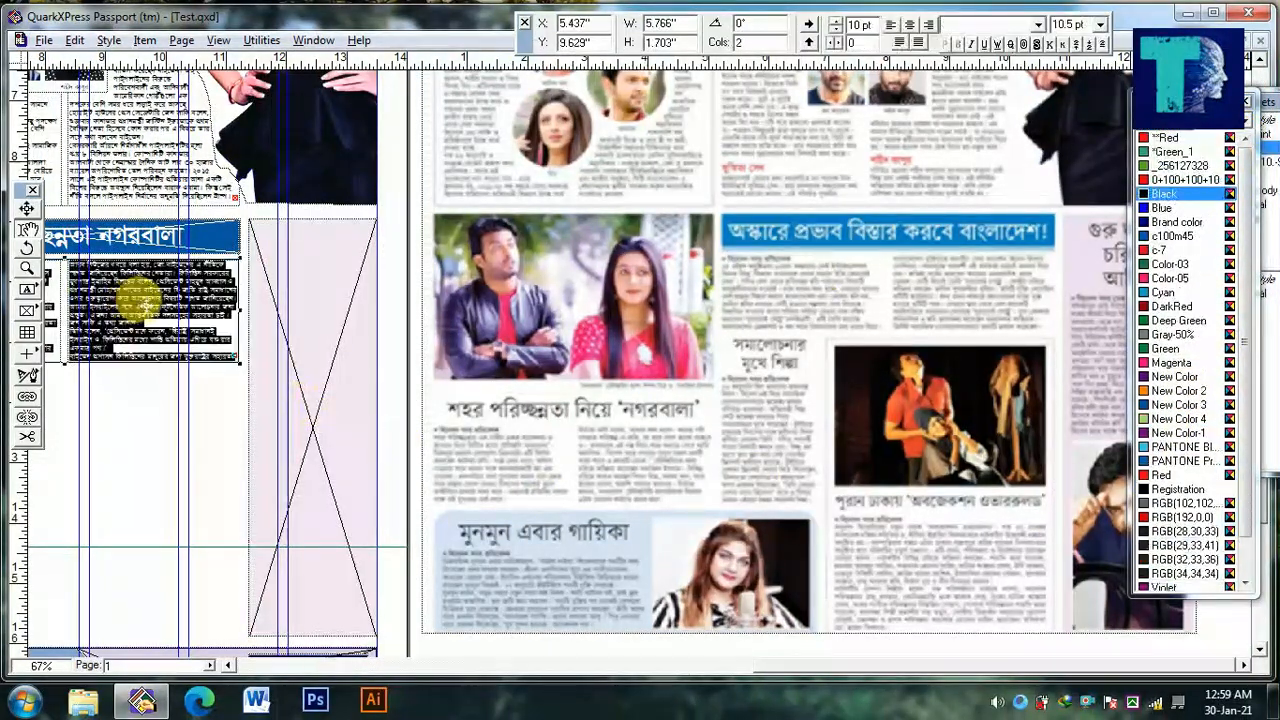
pyautogui.click(30, 291)
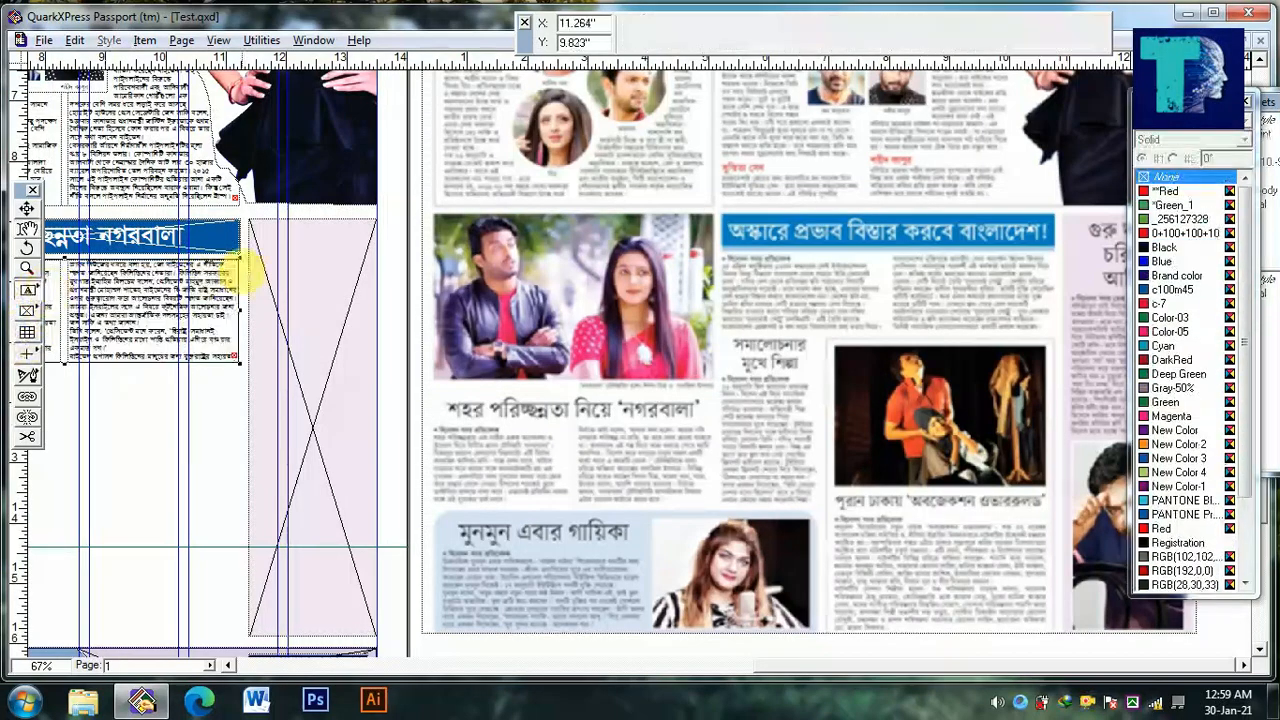
pyautogui.moveTo(256, 234); pyautogui.dragTo(366, 622)
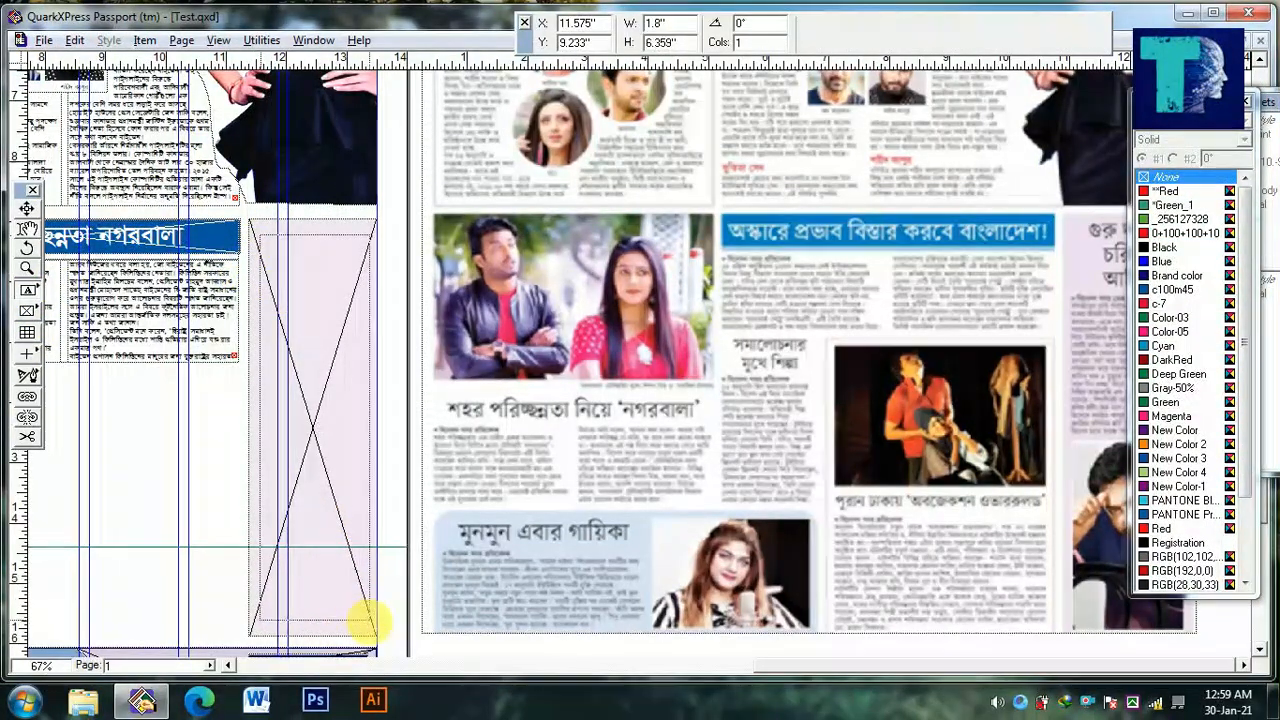
pyautogui.hotkey('ctrl', 'v')
pyautogui.keyDown('ctrl'); pyautogui.click(316, 197); pyautogui.keyUp('ctrl')
pyautogui.keyDown('ctrl'); pyautogui.click(316, 197); pyautogui.keyUp('ctrl')
pyautogui.moveTo(314, 259); pyautogui.dragTo(315, 251)
pyautogui.moveTo(320, 328); pyautogui.dragTo(888, 332)
# Copy the white headline from the blue bar and paste it on a new line above the tinted column's story
pyautogui.click(467, 268)
pyautogui.hotkey('ctrl', 'a')
pyautogui.hotkey('ctrl', 'c')
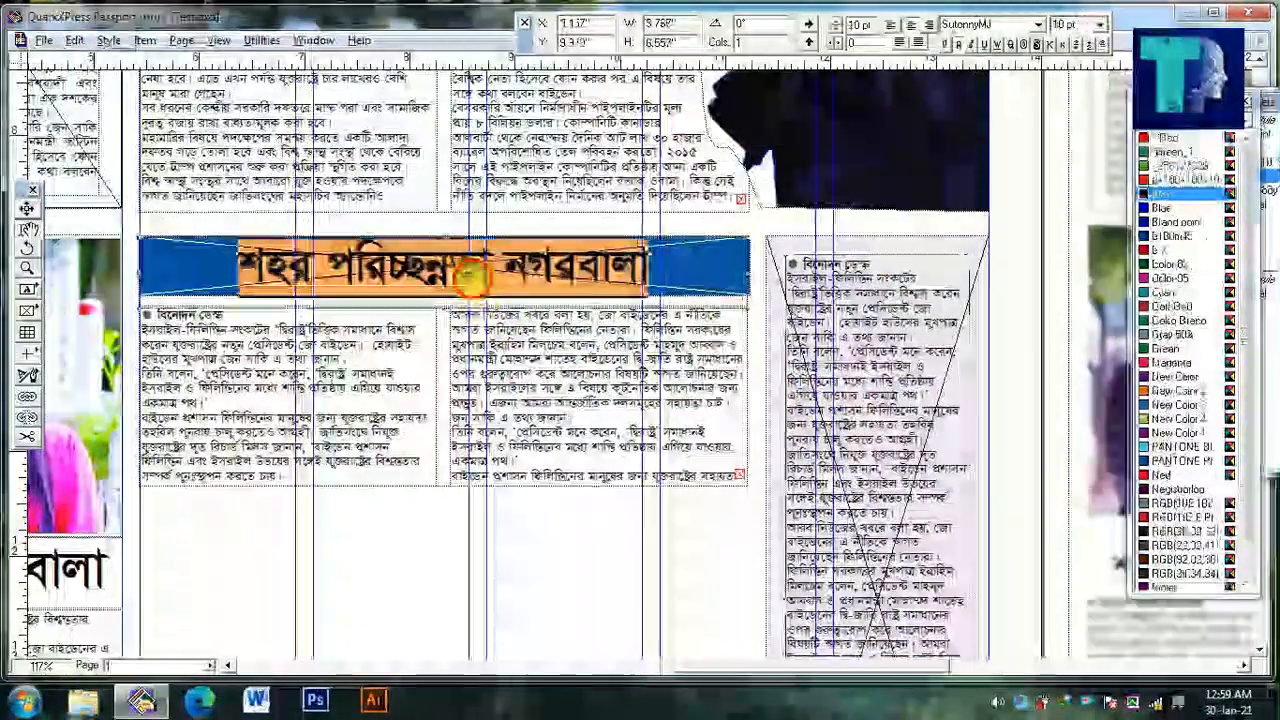
pyautogui.click(808, 400)
pyautogui.hotkey('ctrl', 'a')
pyautogui.press('Left')
pyautogui.press('Return')
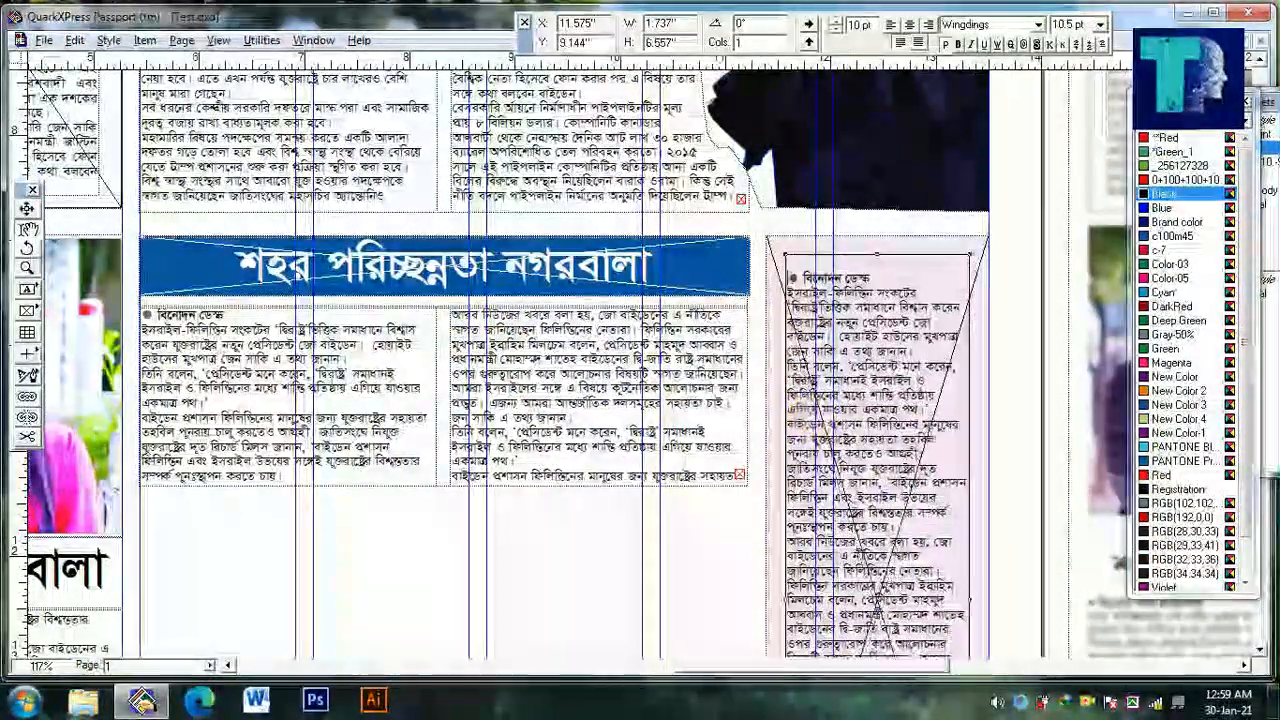
pyautogui.press('Up')
pyautogui.hotkey('ctrl', 'v')
# Format the tinted column's pasted headline in black at 22 pt with 22 pt leading
pyautogui.moveTo(815, 385); pyautogui.dragTo(496, 415)
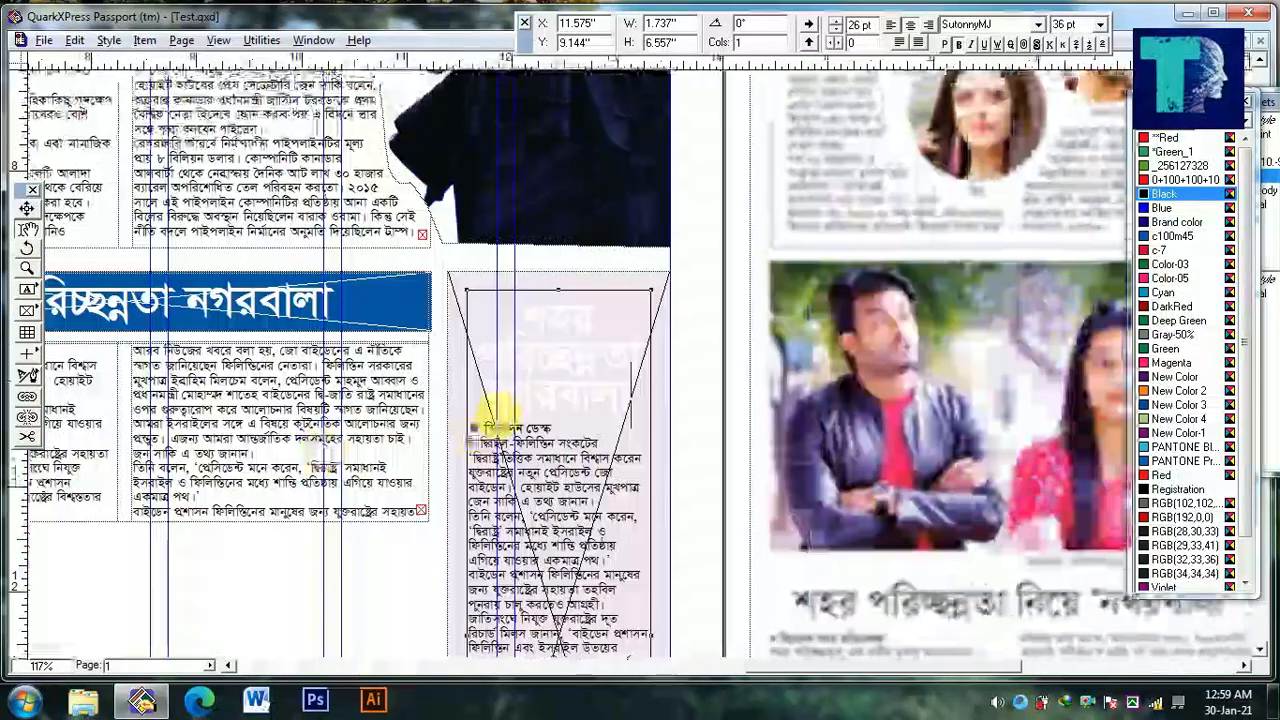
pyautogui.hotkey('ctrl', 'shift', 'Up')
pyautogui.hotkey('ctrl', 'shift', '\\')
pyautogui.write('22')
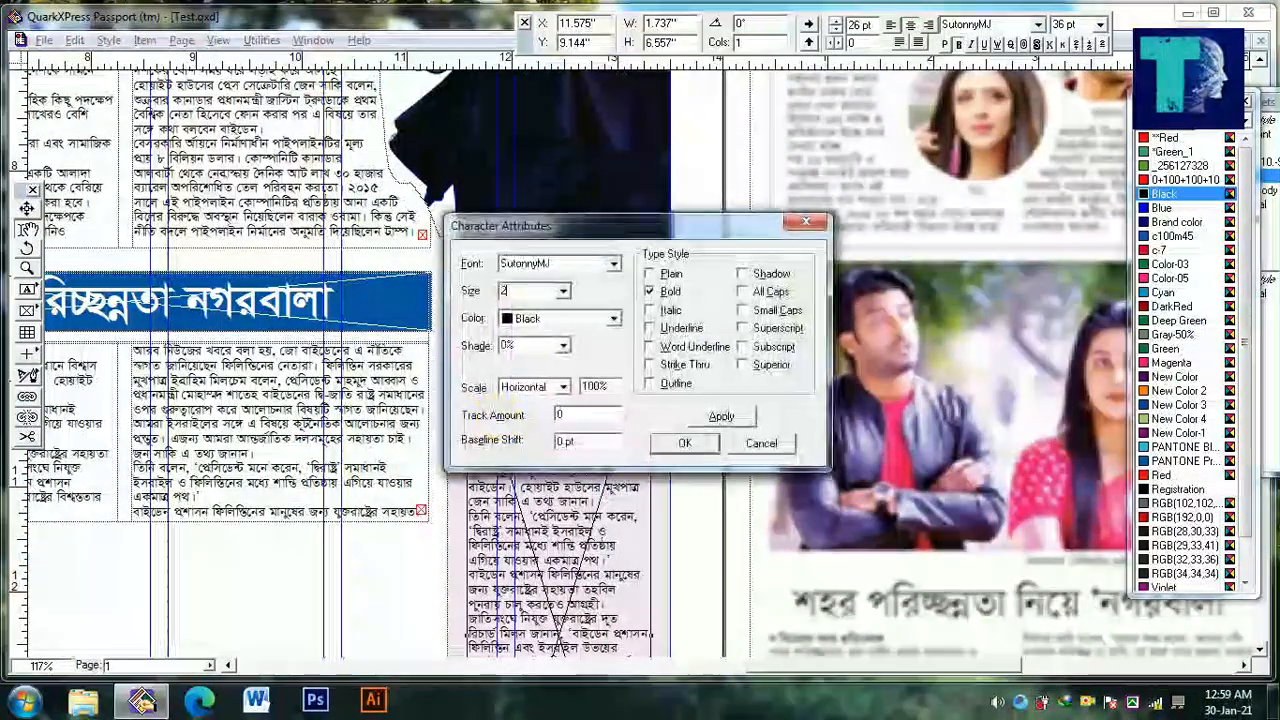
pyautogui.press('Return')
pyautogui.hotkey('ctrl', 'shift', 'e')
pyautogui.write('22')
pyautogui.press('Return')
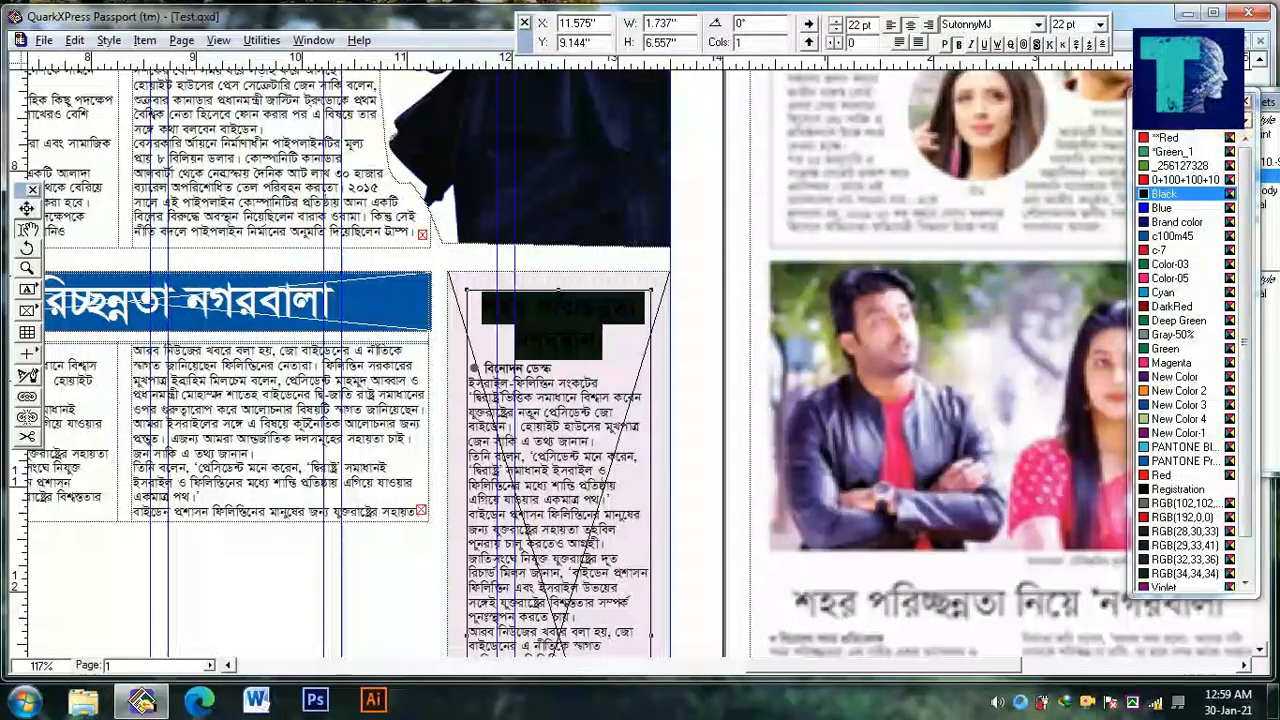
# Replace the tinted column's headline with "গুরু দত্তের চরিত্রে আমির" broken over three lines, as on the reference page
pyautogui.moveTo(387, 478); pyautogui.dragTo(157, 445)
pyautogui.scroll(-2, 157, 450)
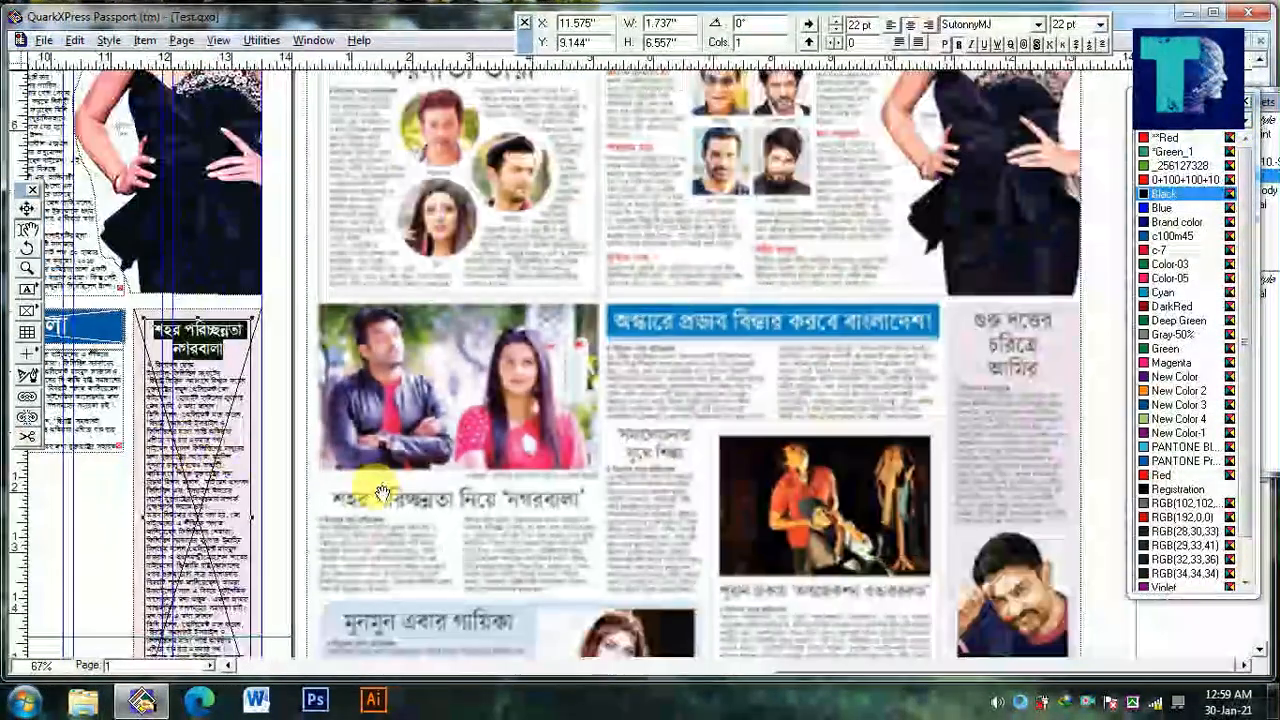
pyautogui.moveTo(372, 493); pyautogui.dragTo(388, 494)
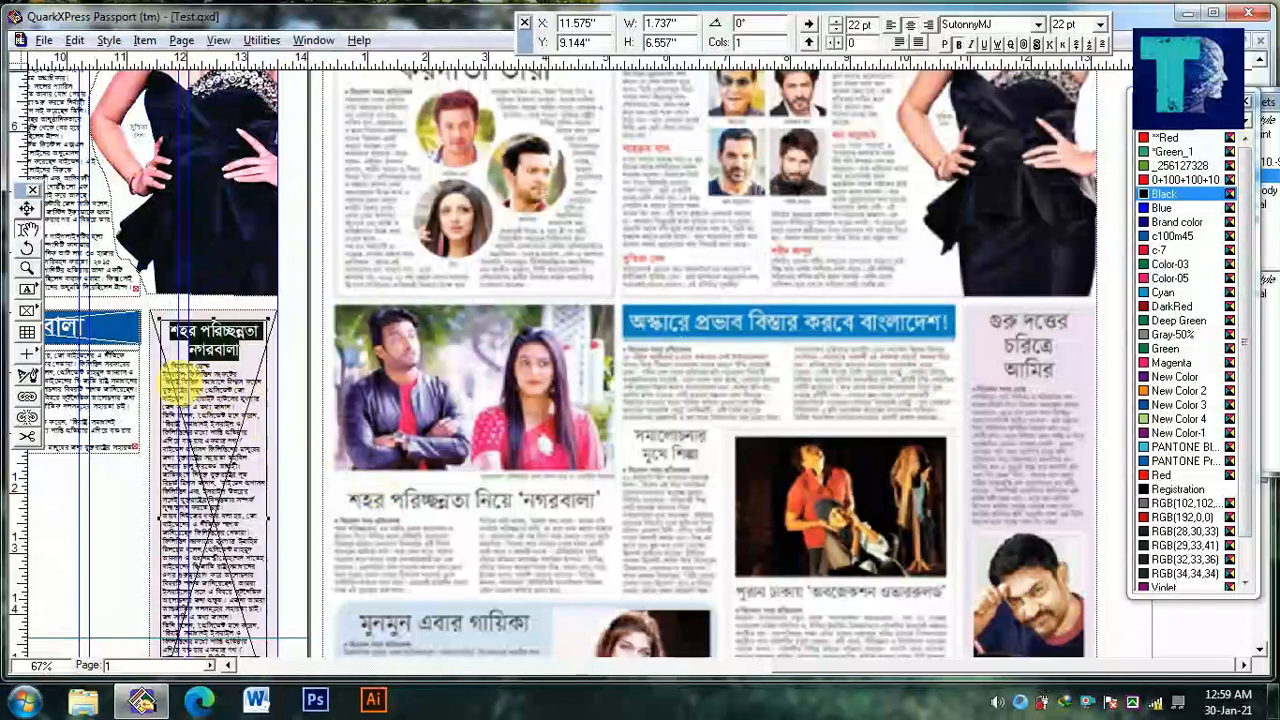
pyautogui.moveTo(172, 385); pyautogui.dragTo(255, 410)
pyautogui.scroll(2, 231, 396)
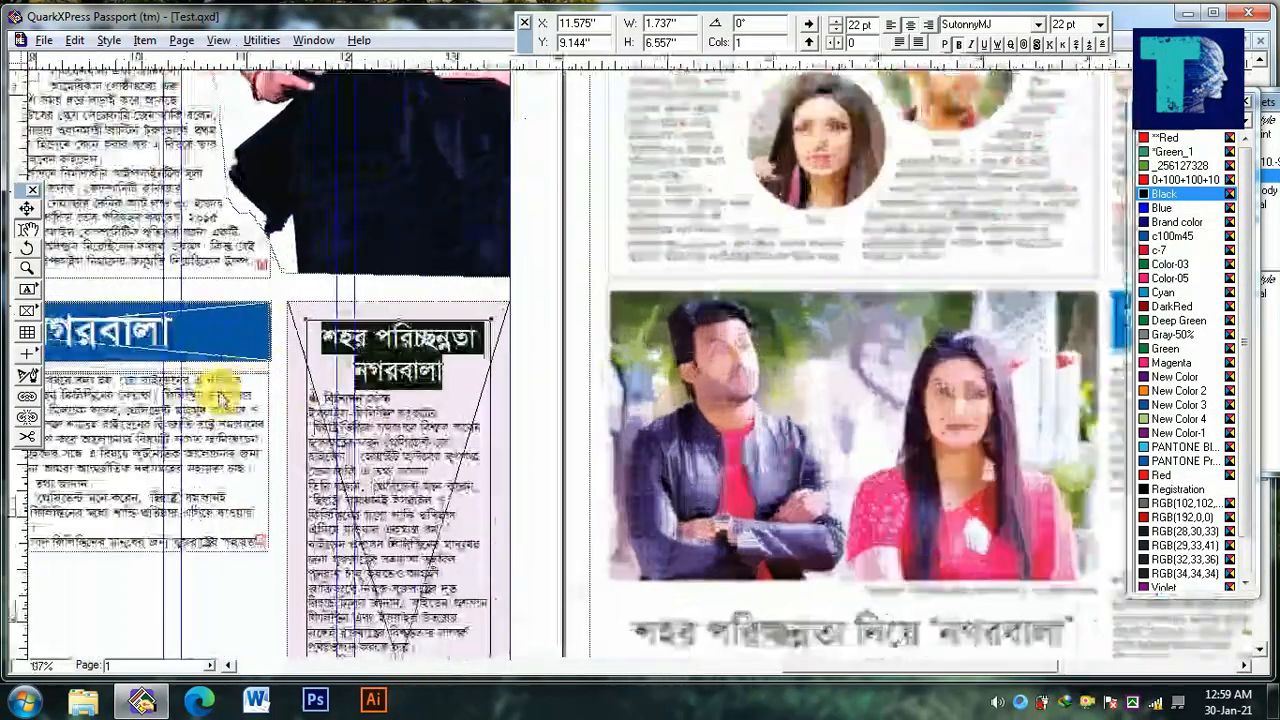
pyautogui.write('গুরু')
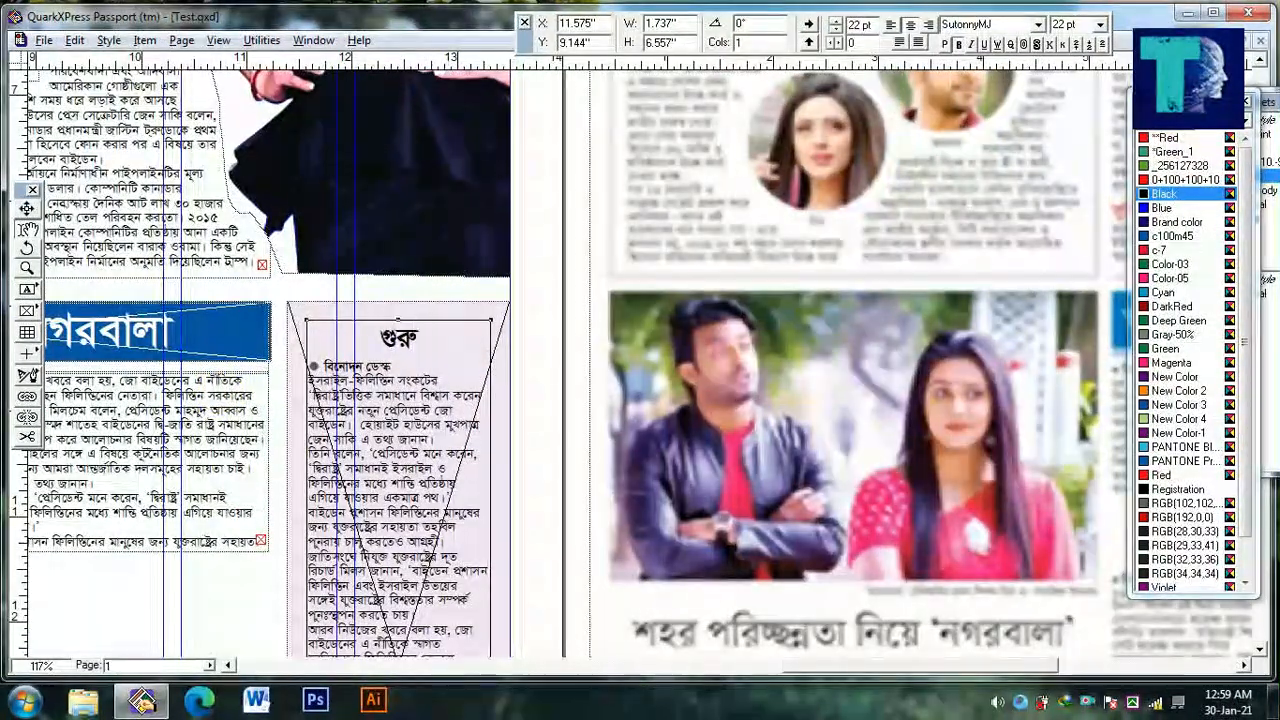
pyautogui.write(' দত্তের চরিতে')
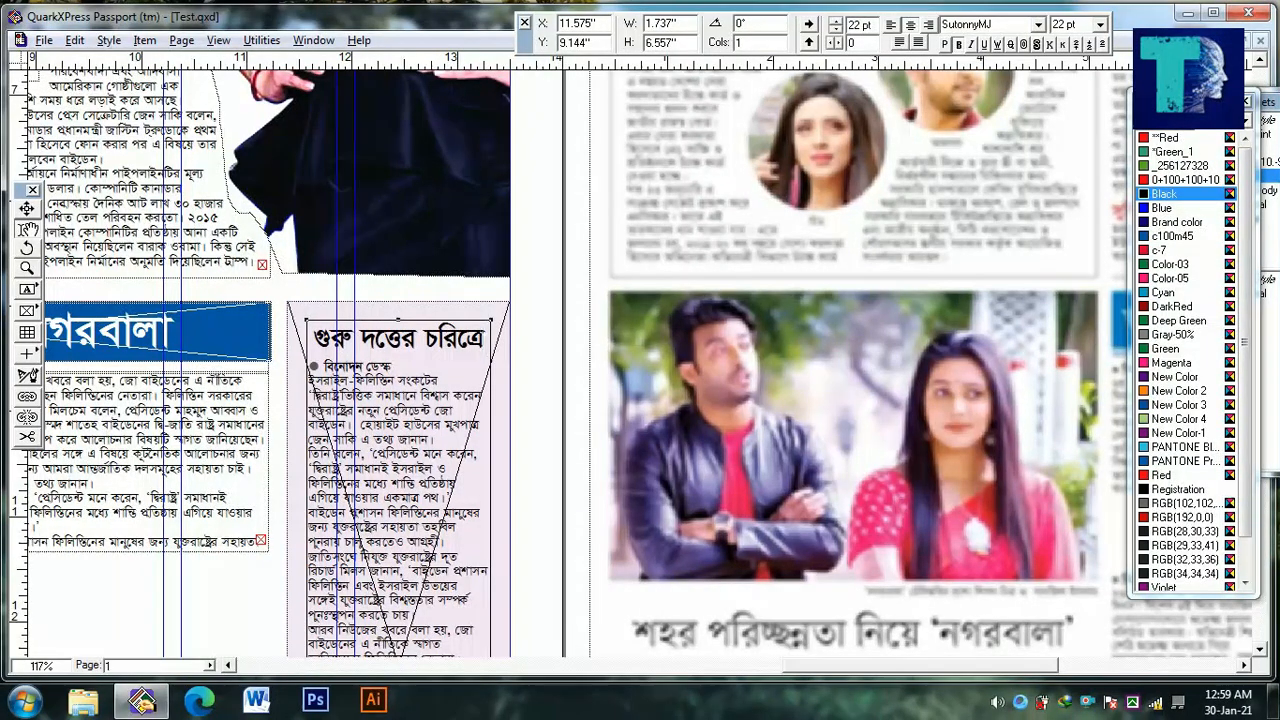
pyautogui.write('মির')
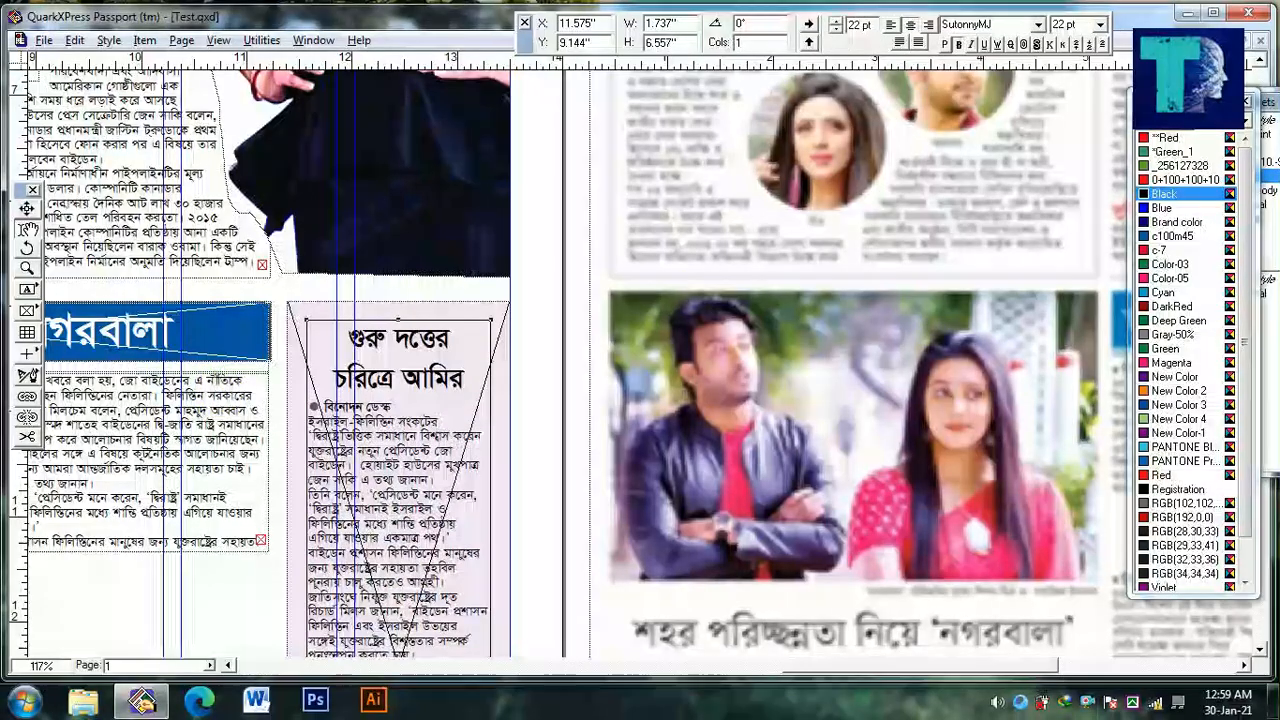
pyautogui.keyDown('ctrl'); pyautogui.keyDown('alt'); pyautogui.click(203, 498); pyautogui.keyUp('alt'); pyautogui.keyUp('ctrl')
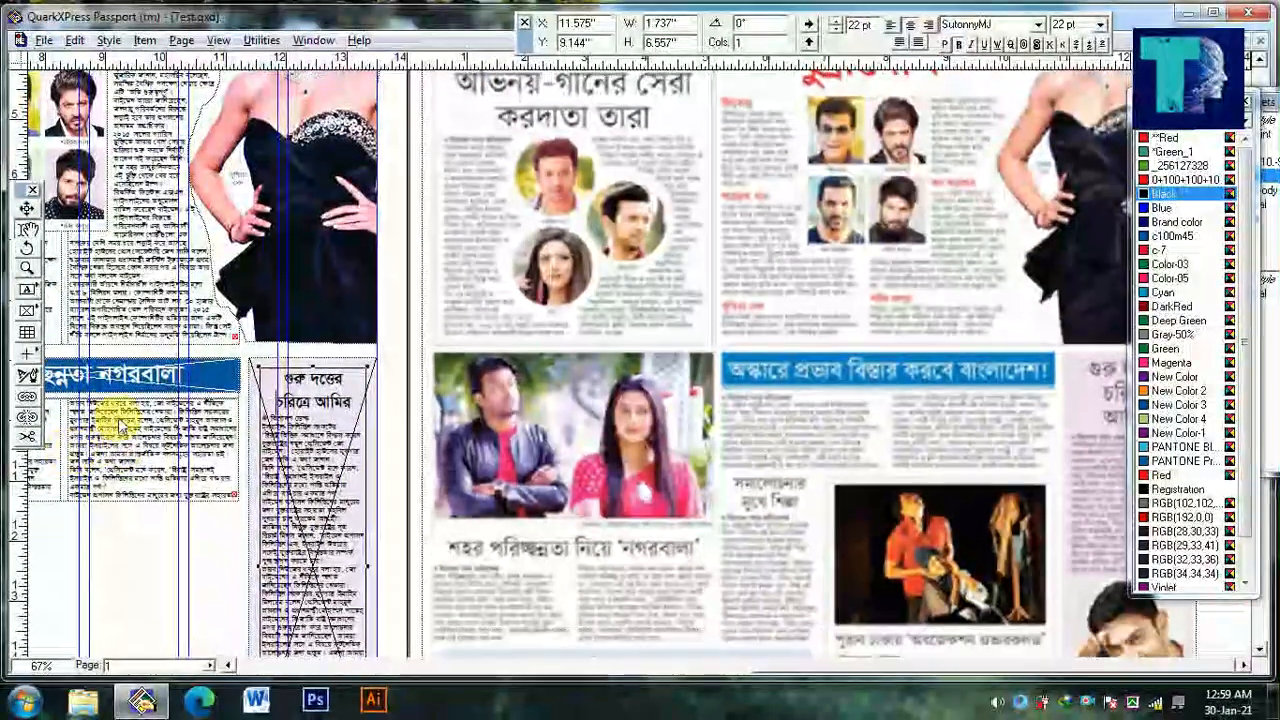
pyautogui.keyDown('ctrl'); pyautogui.click(318, 400); pyautogui.keyUp('ctrl')
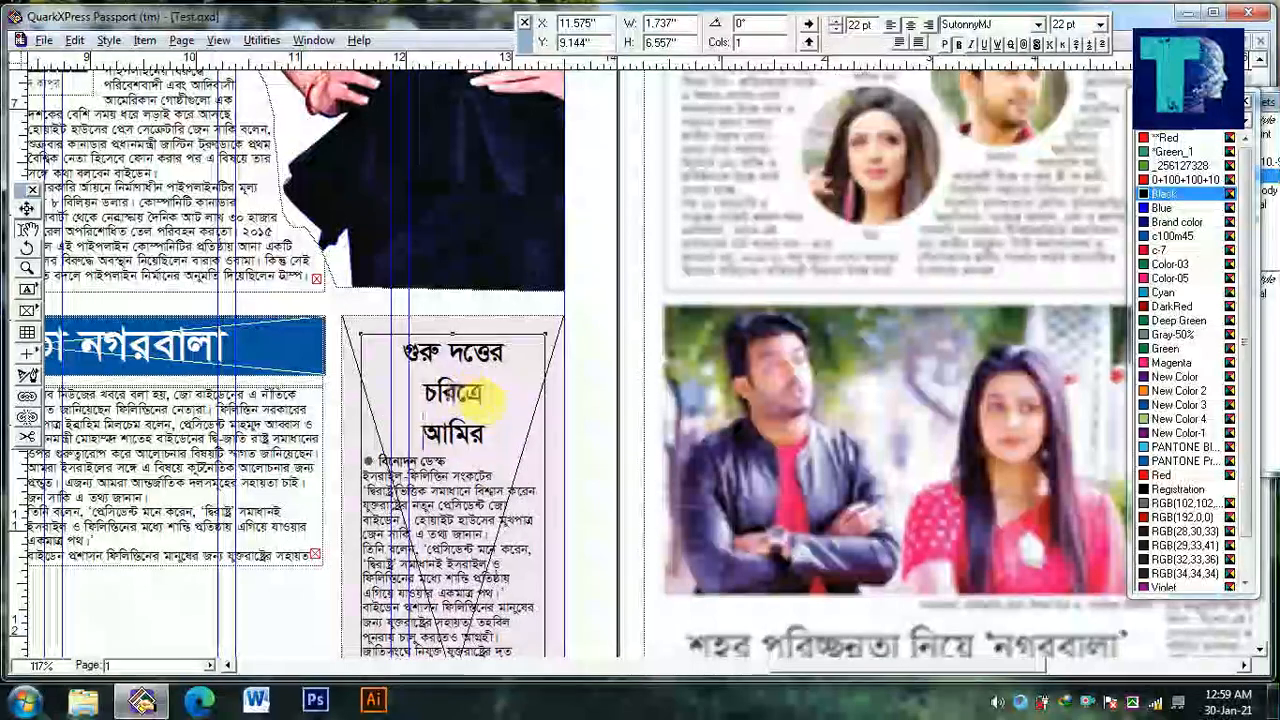
# Set the three-line headline to 25 pt and tighten its leading to 22 pt
pyautogui.hotkey('ctrl', 'a')
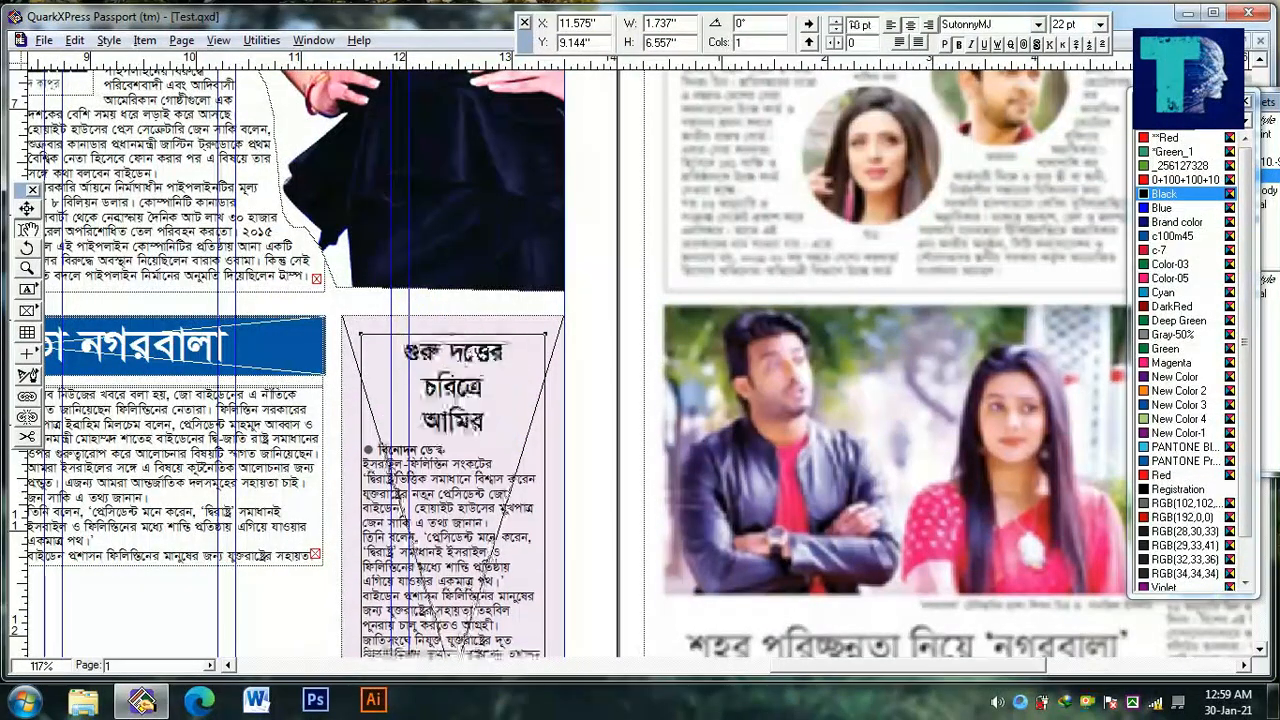
pyautogui.hotkey('ctrl', 'shift', 'd')
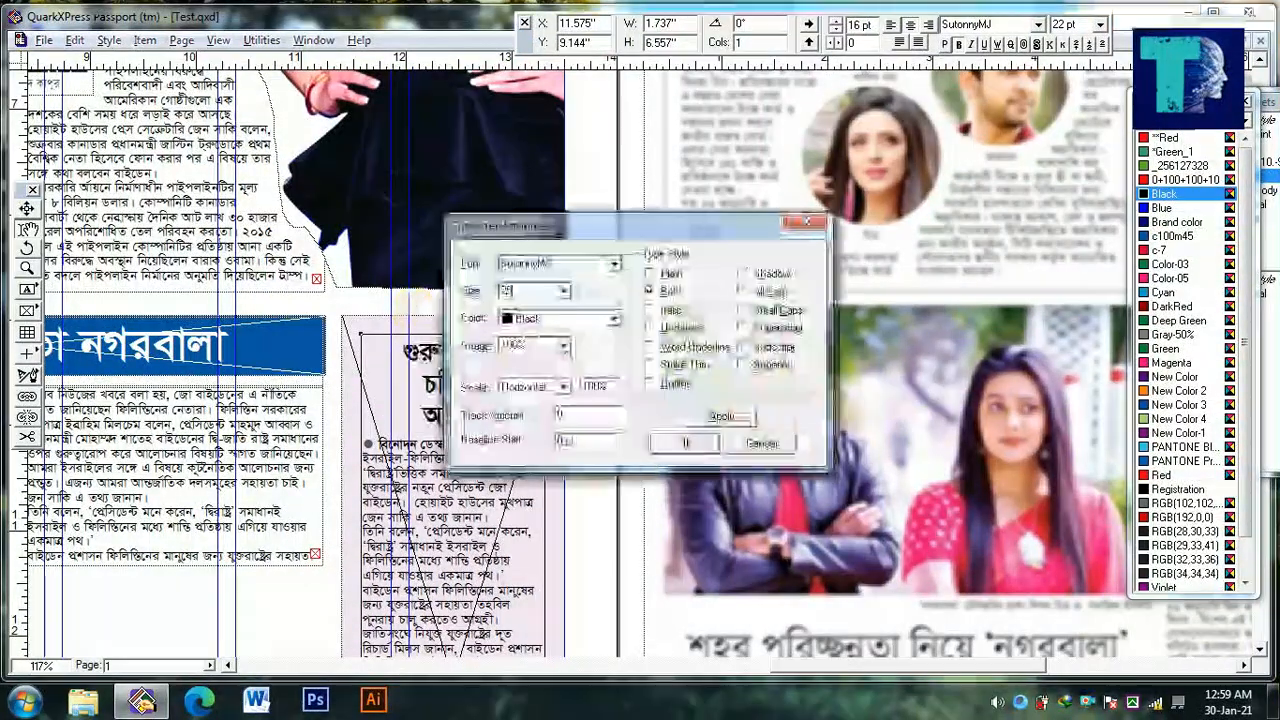
pyautogui.press('Return')
pyautogui.hotkey('ctrl', 'shift', 'e')
pyautogui.write('25')
pyautogui.press('Return')
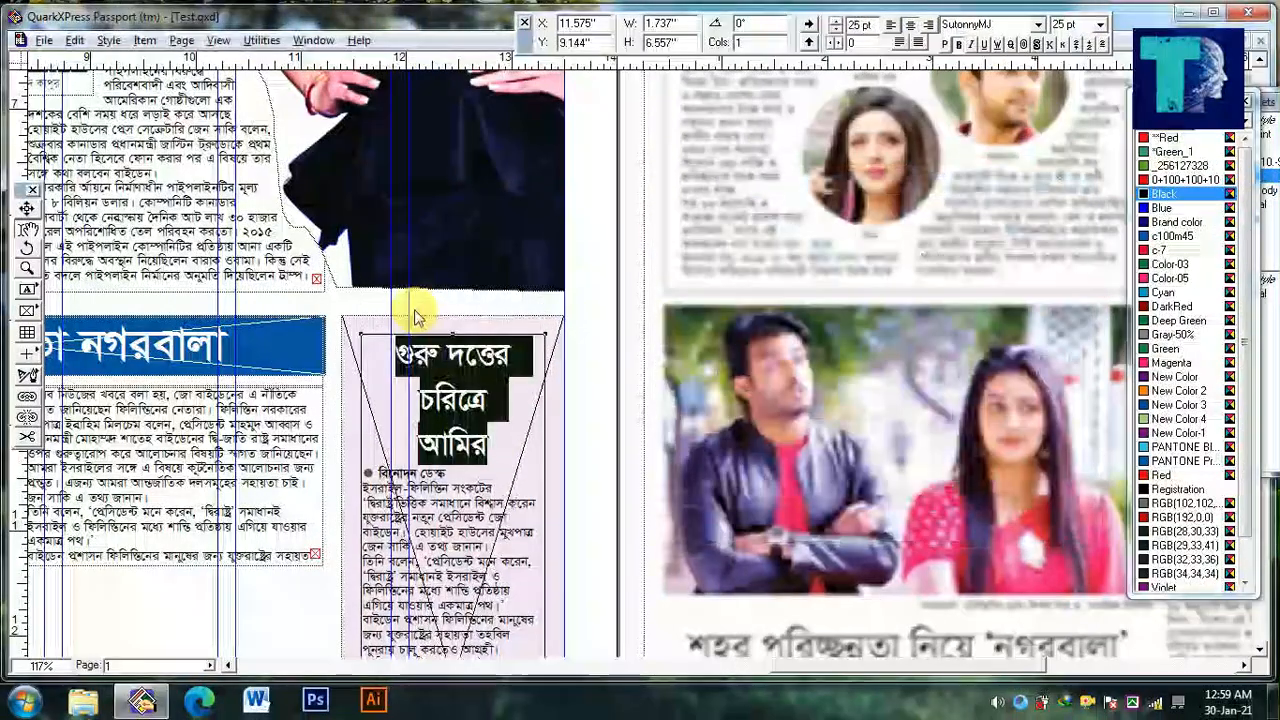
pyautogui.hotkey('ctrl', 'shift', ';')
pyautogui.keyDown('ctrl'); pyautogui.keyDown('alt'); pyautogui.click(365, 370); pyautogui.keyUp('alt'); pyautogui.keyUp('ctrl')
pyautogui.keyDown('ctrl'); pyautogui.keyDown('alt'); pyautogui.click(349, 388); pyautogui.keyUp('alt'); pyautogui.keyUp('ctrl')
# Enlarge the three-line headline to 31 pt and increase its leading to 24 pt
pyautogui.scroll(-3, 414, 330)
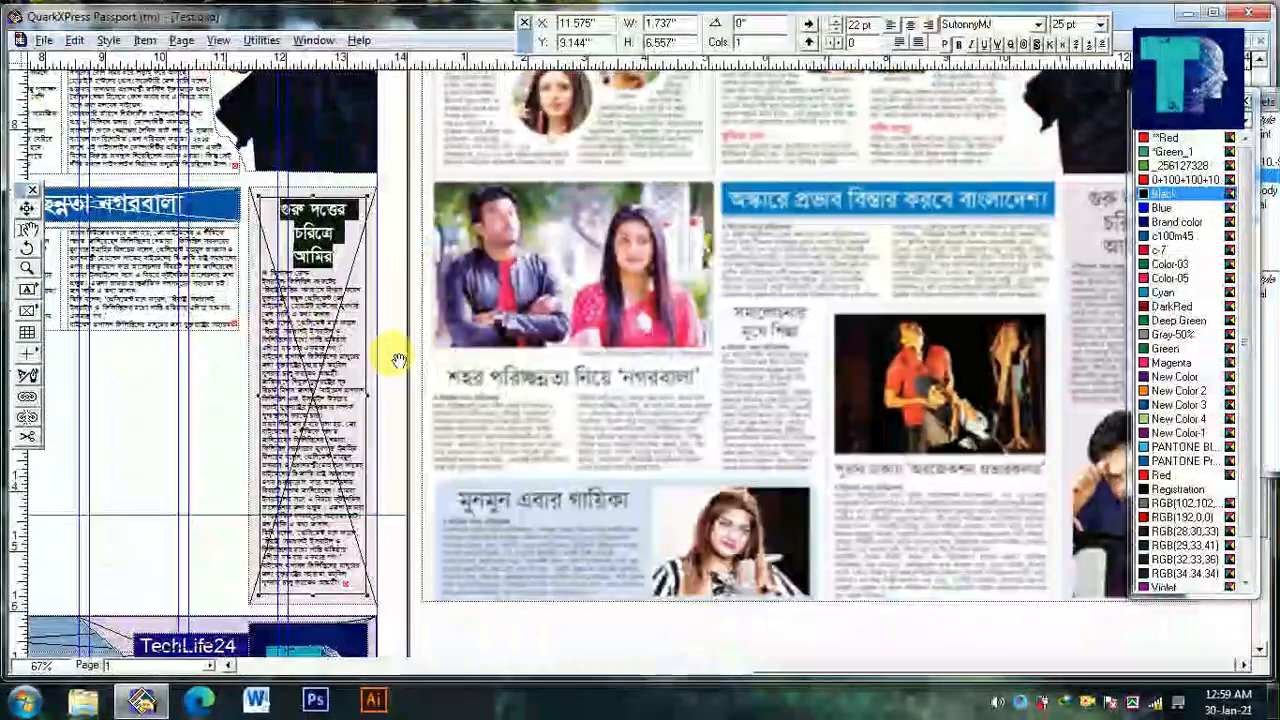
pyautogui.hotkey('ctrl', 'alt', 'shift', ',')
pyautogui.hotkey('ctrl', 'alt', 'shift', ',')
pyautogui.hotkey('ctrl', 'alt', 'shift', ',')
pyautogui.hotkey('ctrl', 'alt', 'shift', '.')
pyautogui.hotkey('ctrl', 'alt', 'shift', '.')
pyautogui.hotkey('ctrl', 'alt', 'shift', '.')
pyautogui.hotkey('ctrl', 'alt', 'shift', '.')
pyautogui.hotkey('ctrl', 'alt', 'shift', '.')
pyautogui.hotkey('ctrl', 'alt', 'shift', '.')
pyautogui.hotkey('ctrl', 'alt', 'shift', '.')
pyautogui.hotkey('ctrl', 'alt', 'shift', '.')
pyautogui.hotkey('ctrl', 'alt', 'shift', '.')
pyautogui.hotkey('ctrl', 'shift', "'")
pyautogui.hotkey('ctrl', 'shift', "'")
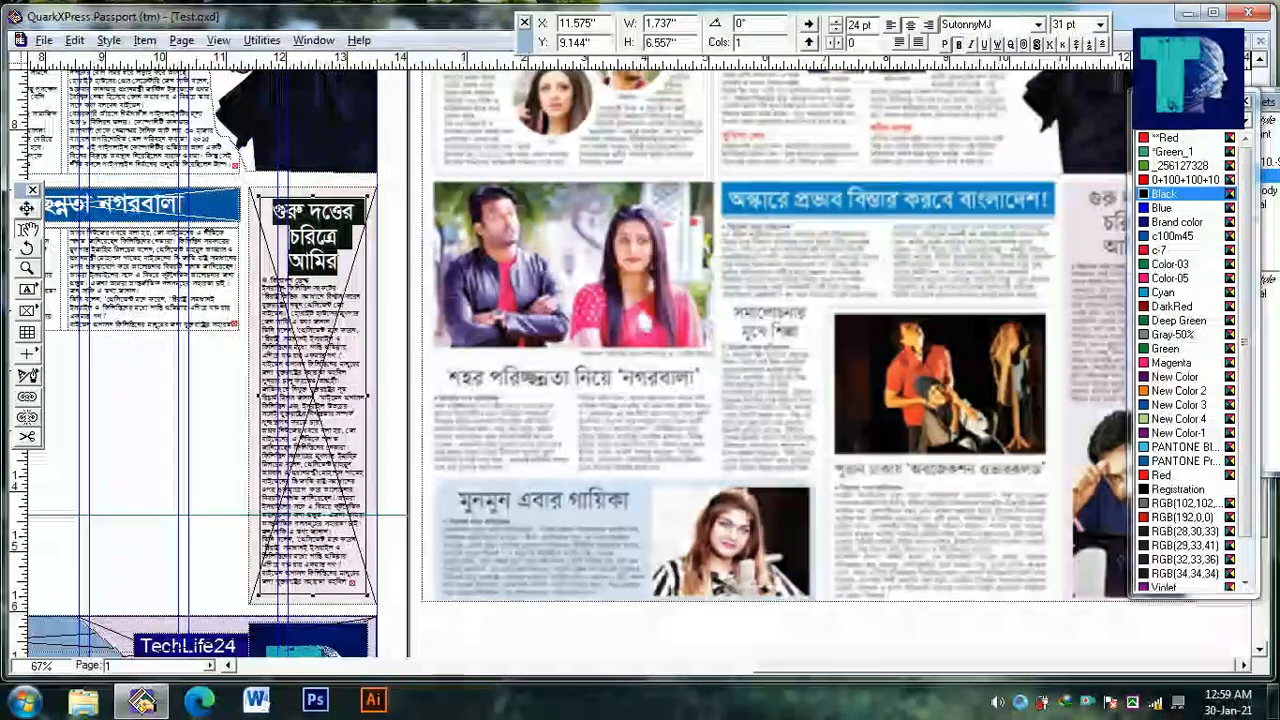
# Shorten the tinted column's text box to 4.194 in and place a duplicate of it 2.406 in tall directly below
pyautogui.moveTo(276, 539); pyautogui.dragTo(285, 512)
pyautogui.moveTo(328, 573); pyautogui.dragTo(335, 432)
pyautogui.hotkey('ctrl', 'alt', 'd')
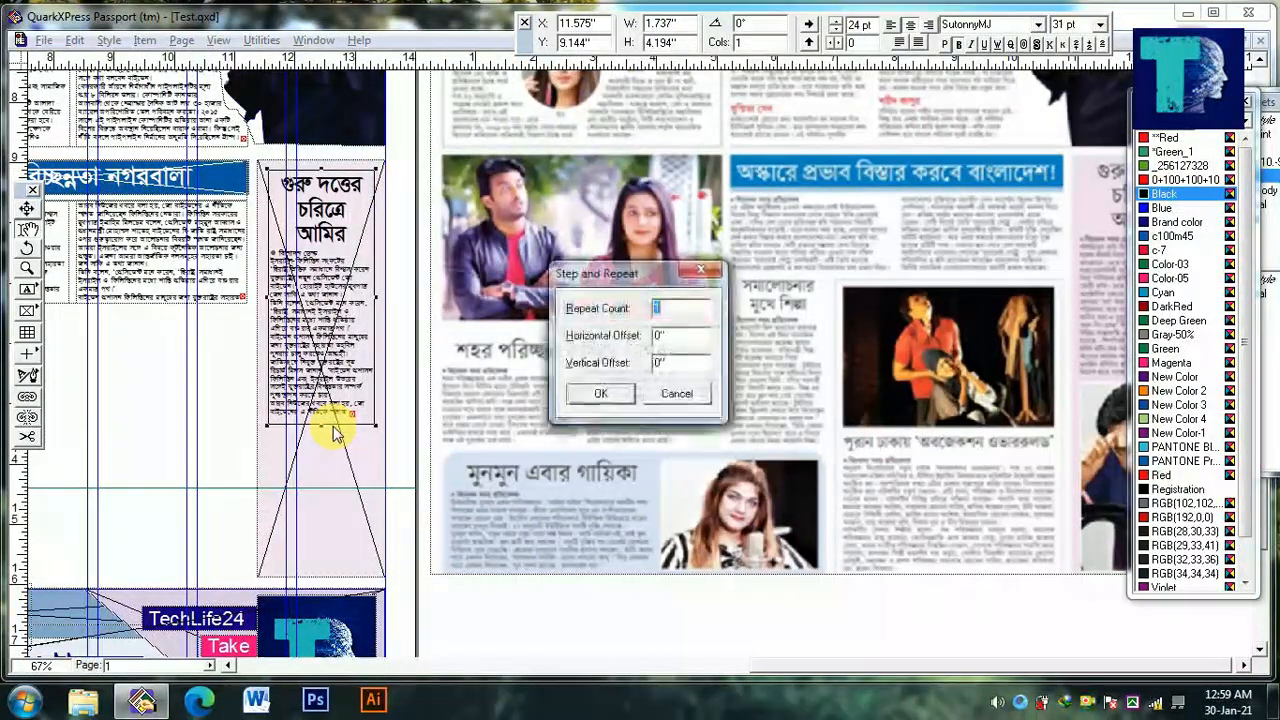
pyautogui.press('Return')
pyautogui.moveTo(361, 553); pyautogui.dragTo(362, 545)
pyautogui.press('Delete')
pyautogui.moveTo(328, 325); pyautogui.dragTo(325, 422)
# Delete the text in the duplicate box below the story and change the box's content to Picture
pyautogui.hotkey('ctrl', 'a')
pyautogui.press('Delete')
pyautogui.rightClick(323, 453)
pyautogui.moveTo(424, 175)
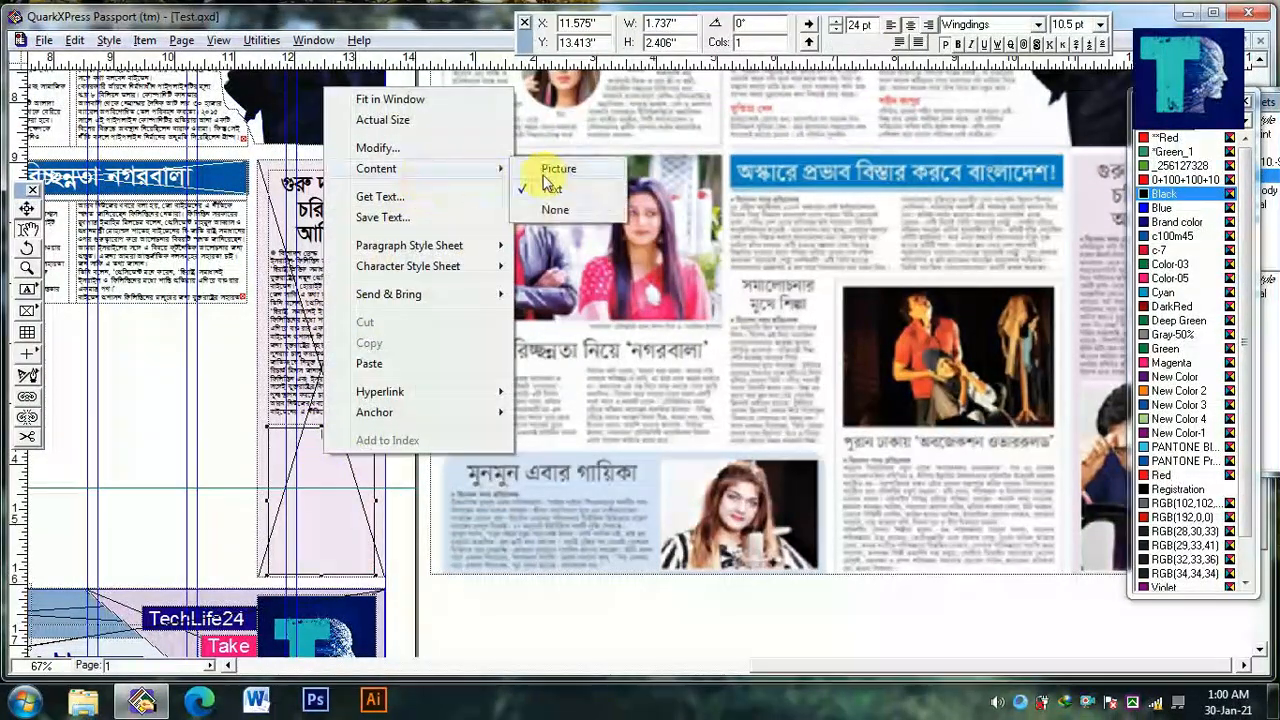
pyautogui.click(568, 171)
# Import the photo of the man resting his hand on his forehead into the new picture box
pyautogui.moveTo(376, 438); pyautogui.dragTo(689, 443)
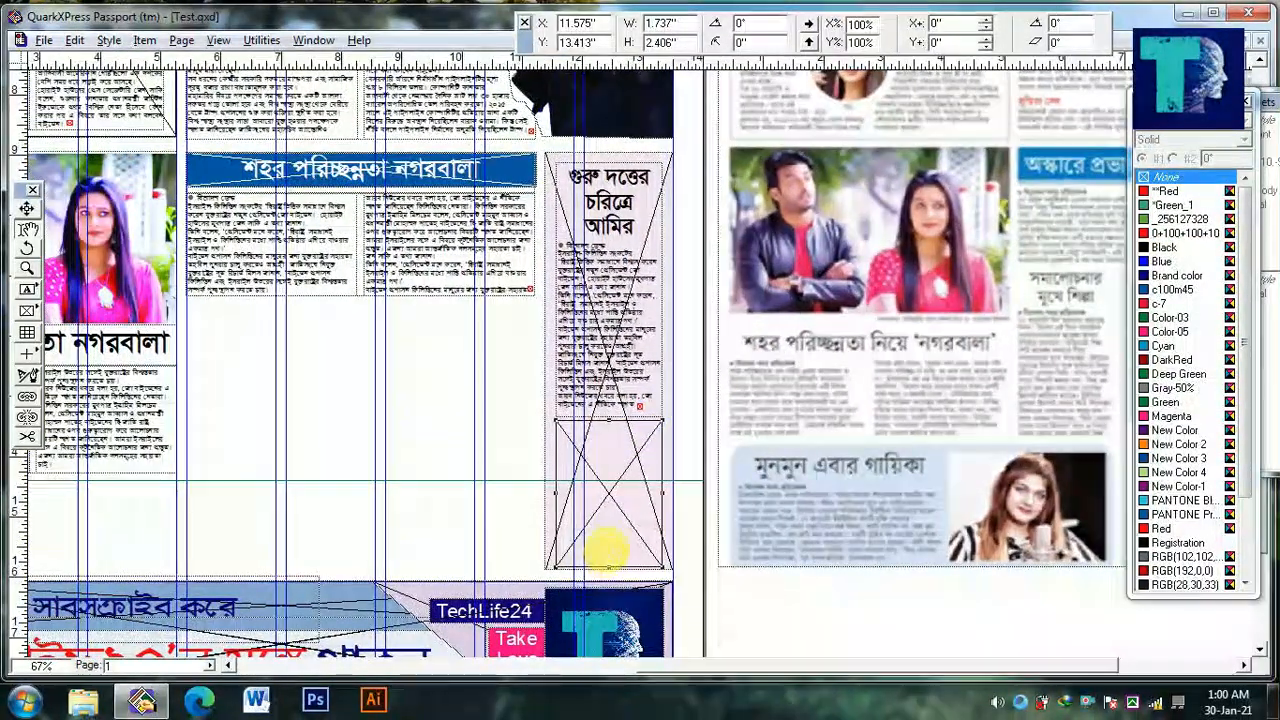
pyautogui.hotkey('ctrl', 'e')
pyautogui.click(820, 303)
pyautogui.click(820, 303)
pyautogui.click(820, 303)
pyautogui.doubleClick(690, 228)
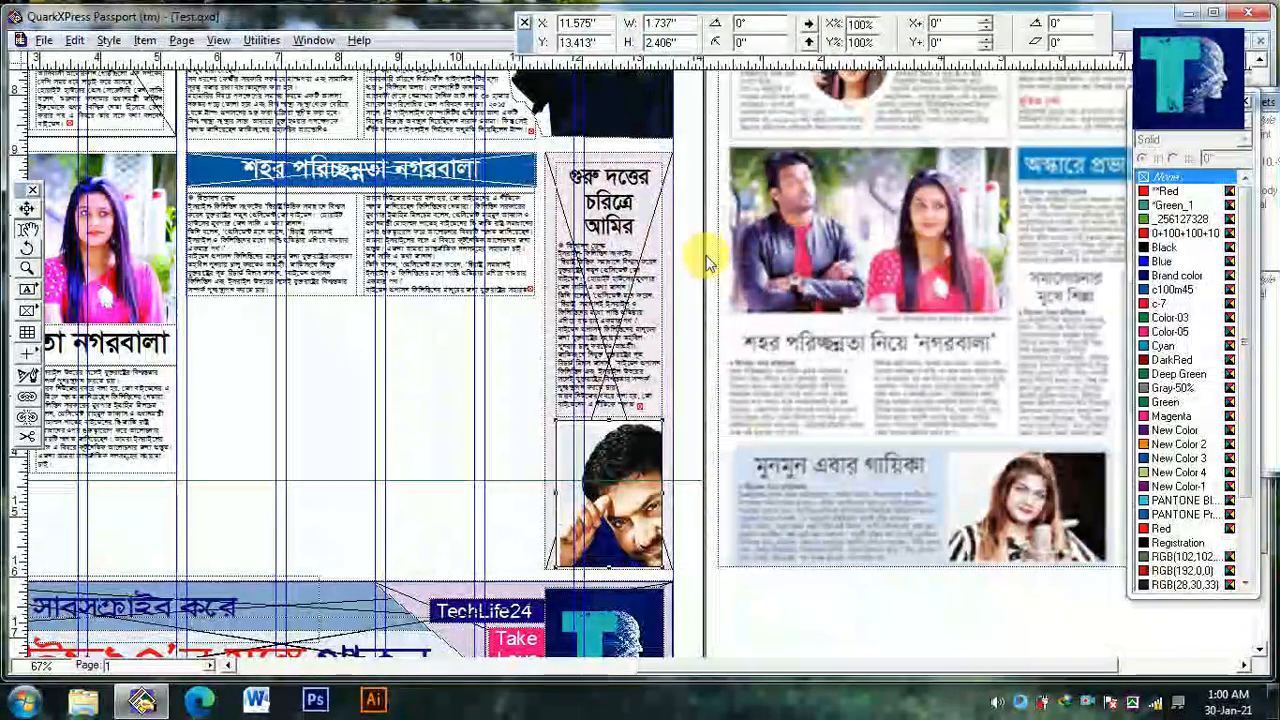
# Fit the photo to its box and match its vertical scale to the horizontal 63.6%
pyautogui.hotkey('ctrl', 'shift', 'f')
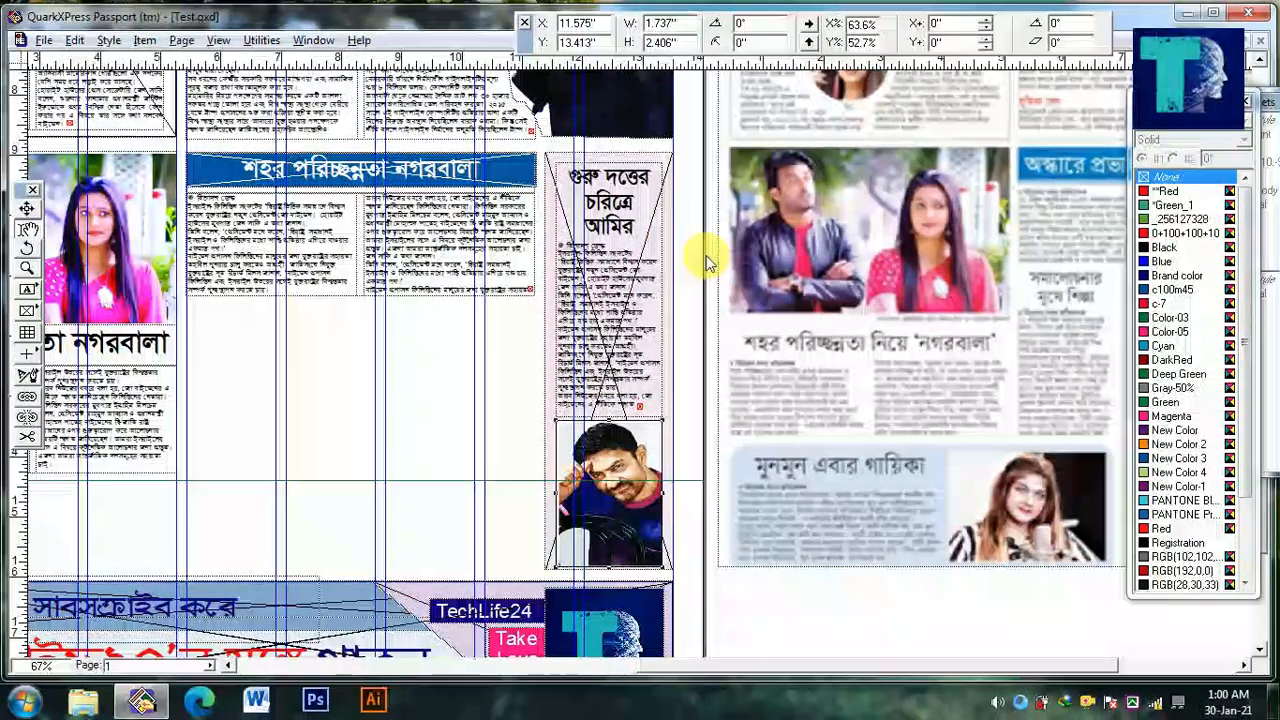
pyautogui.moveTo(872, 25); pyautogui.dragTo(655, 14)
pyautogui.hotkey('ctrl', 'c')
pyautogui.press('Tab')
pyautogui.hotkey('ctrl', 'v')
pyautogui.press('Return')
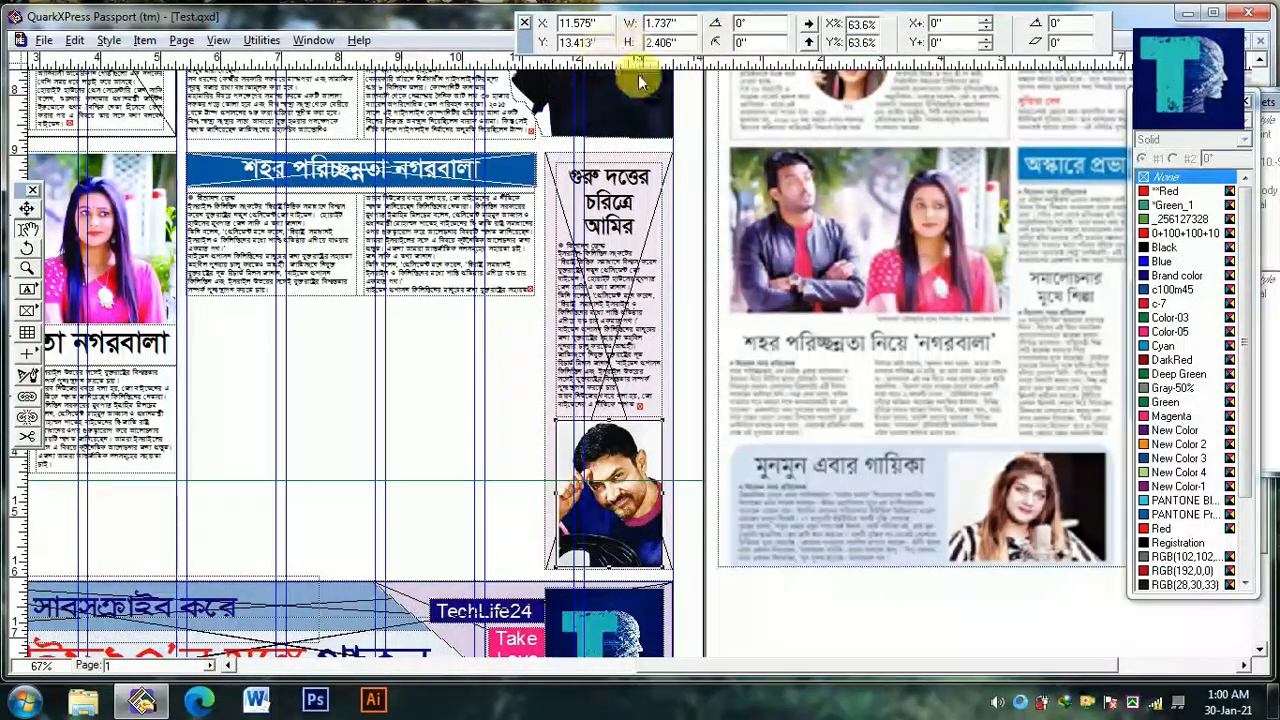
# Shift the man's photo inside its picture box to offsets of -0.014 in horizontally and vertically, and show the box's frame color
pyautogui.press('F7')
pyautogui.click(764, 416)
pyautogui.scroll(3, 680, 499)
pyautogui.moveTo(606, 551); pyautogui.dragTo(616, 499)
pyautogui.click(618, 500)
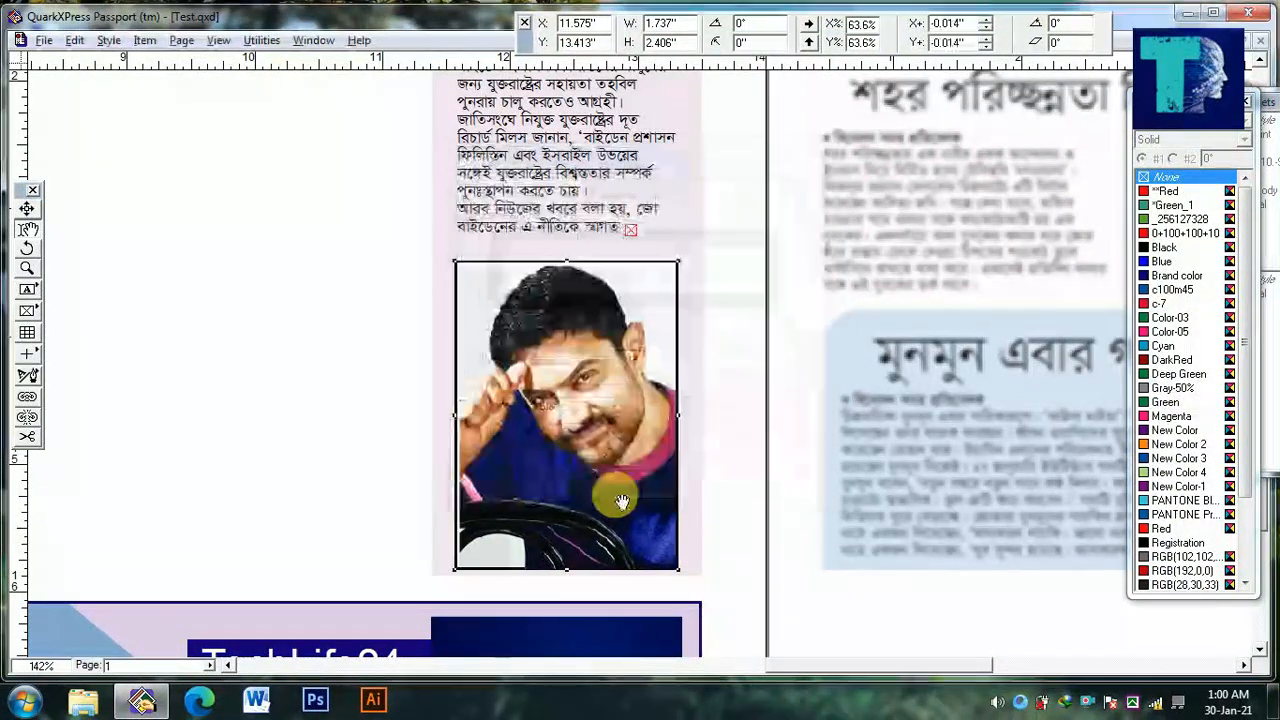
pyautogui.press('Left')
pyautogui.press('Up')
pyautogui.click(1141, 119)
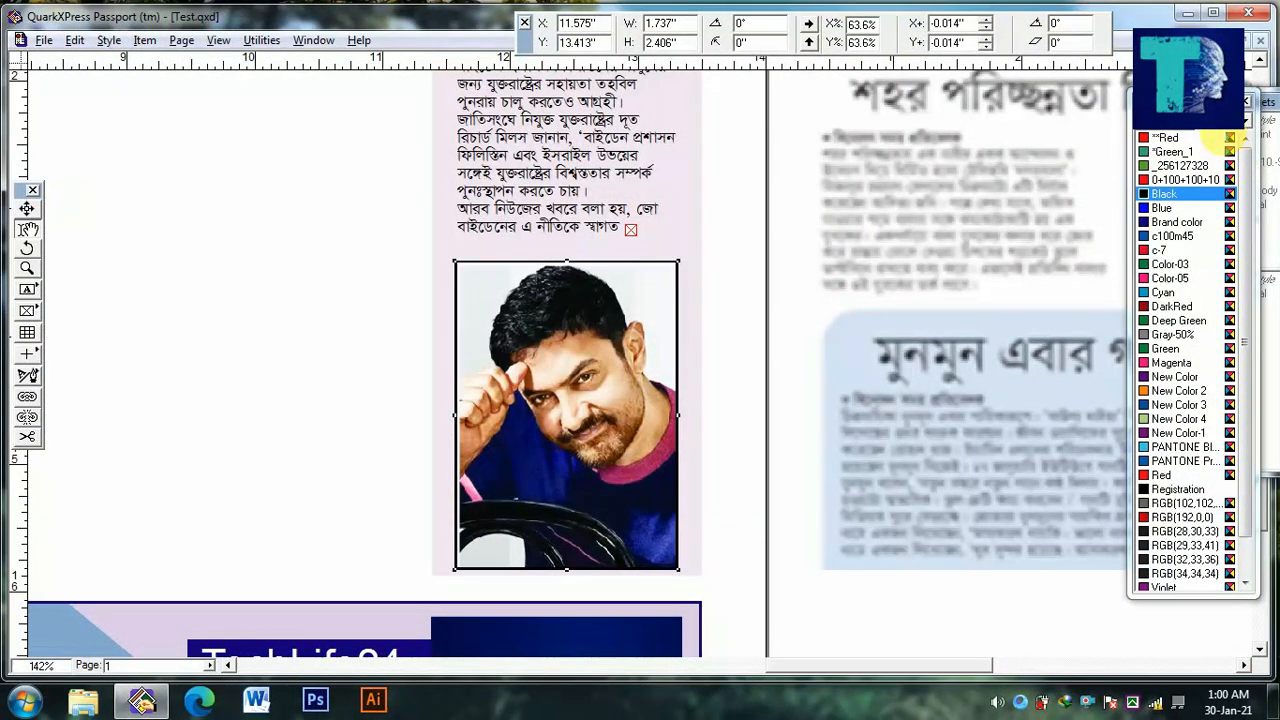
pyautogui.click(768, 522)
pyautogui.keyDown('ctrl'); pyautogui.keyDown('alt'); pyautogui.click(785, 522); pyautogui.keyUp('alt'); pyautogui.keyUp('ctrl')
# Draw a narrow text box about 1.479 × 3.027 in and a larger one about 4.076 × 4.457 in below the blue-headed two-column story
pyautogui.moveTo(324, 497); pyautogui.dragTo(478, 562)
pyautogui.keyDown('ctrl'); pyautogui.keyDown('alt'); pyautogui.click(419, 490); pyautogui.keyUp('alt'); pyautogui.keyUp('ctrl')
pyautogui.moveTo(697, 498); pyautogui.dragTo(369, 490)
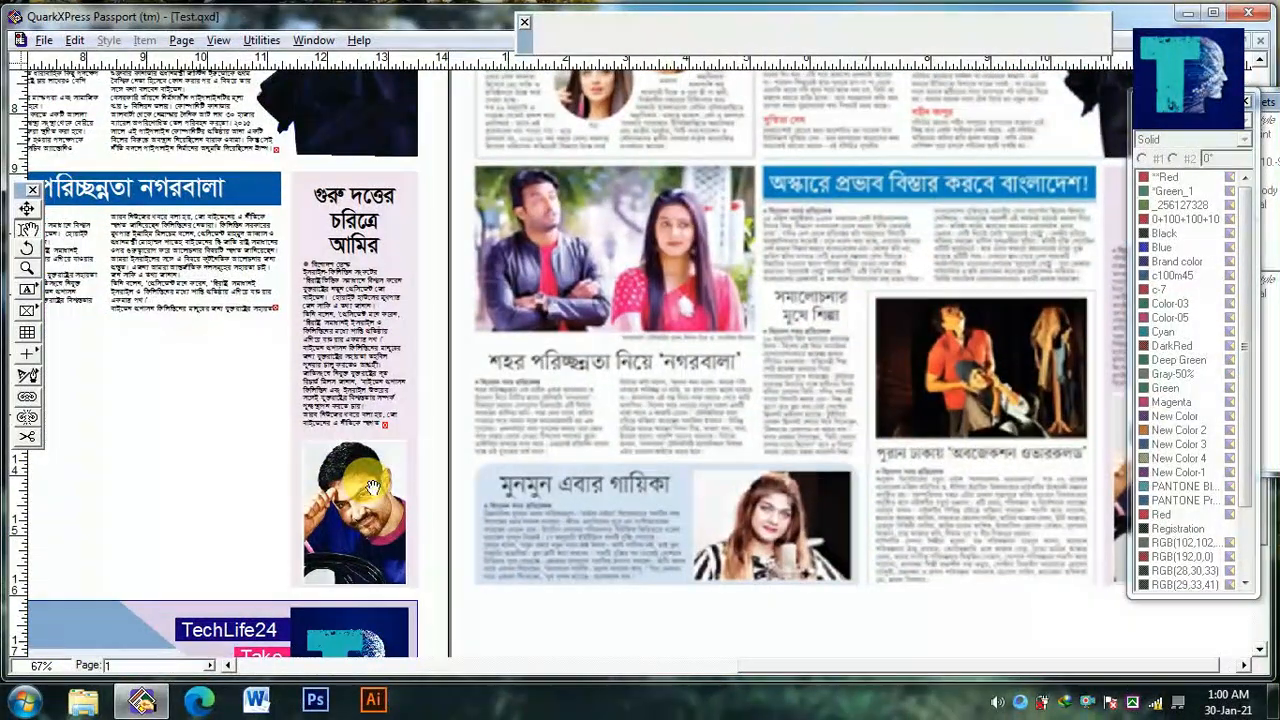
pyautogui.moveTo(372, 487); pyautogui.dragTo(576, 478)
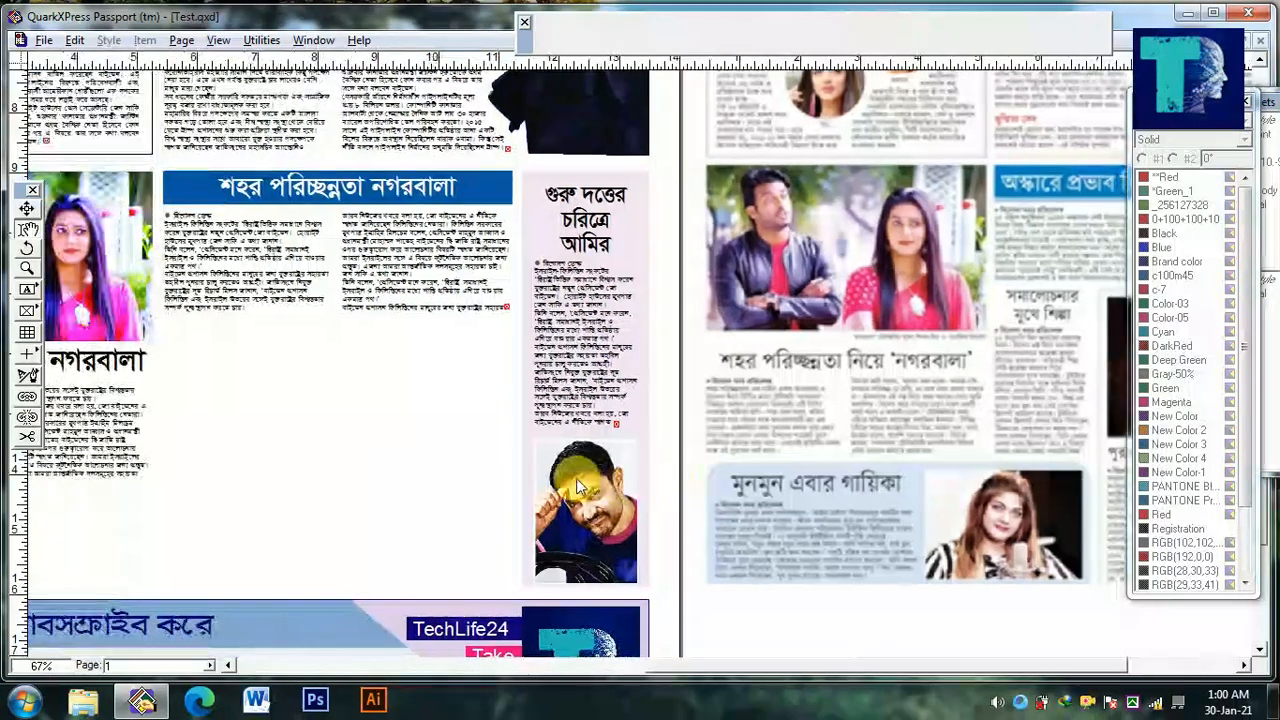
pyautogui.click(29, 293)
pyautogui.moveTo(167, 320); pyautogui.dragTo(210, 462)
pyautogui.moveTo(172, 422); pyautogui.dragTo(260, 413)
pyautogui.moveTo(337, 460); pyautogui.dragTo(282, 492)
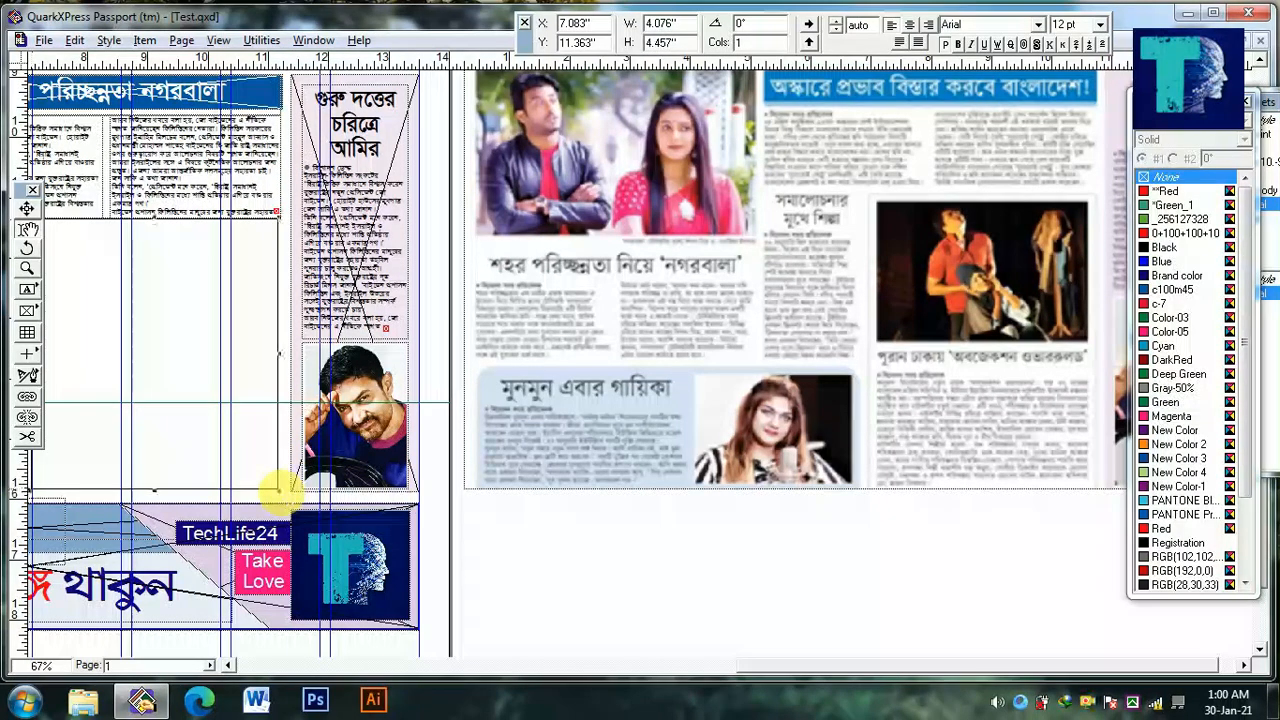
# Change the content of the larger empty box below the two-column story to Picture
pyautogui.hscroll(-3, 337, 346)
pyautogui.rightClick(337, 346)
pyautogui.moveTo(491, 397)
pyautogui.click(565, 395)
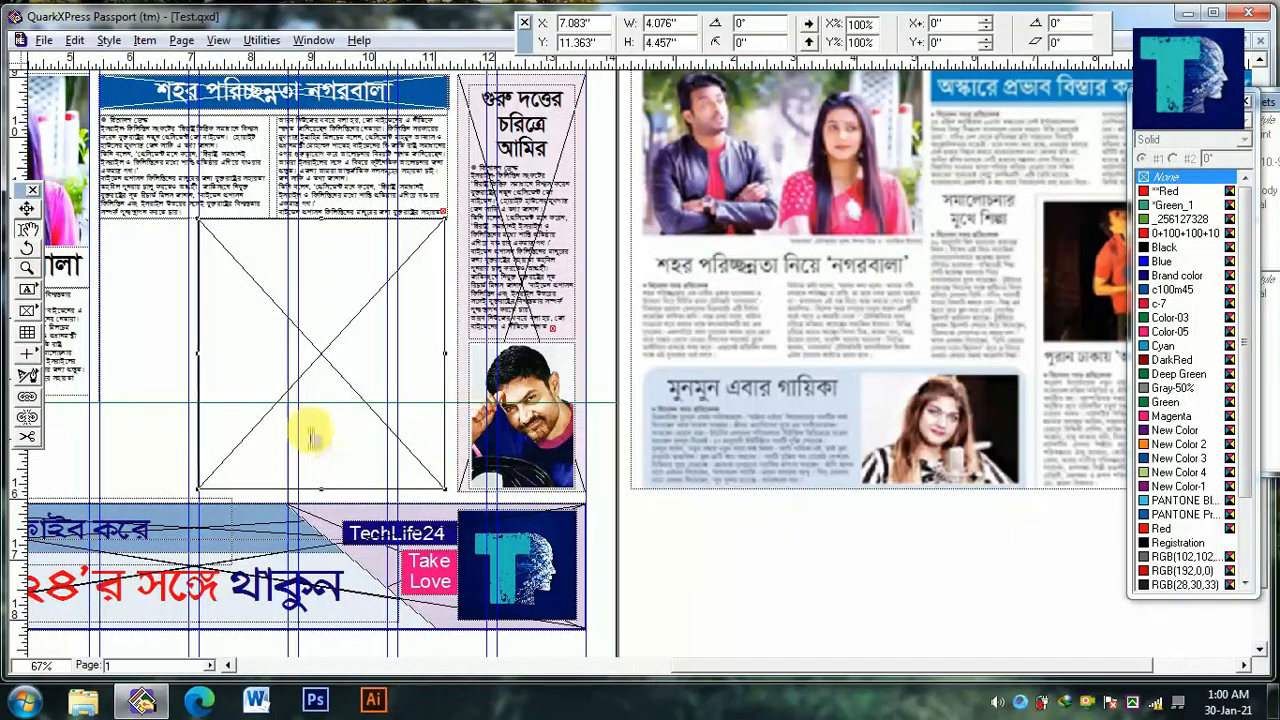
pyautogui.moveTo(315, 425); pyautogui.dragTo(291, 433)
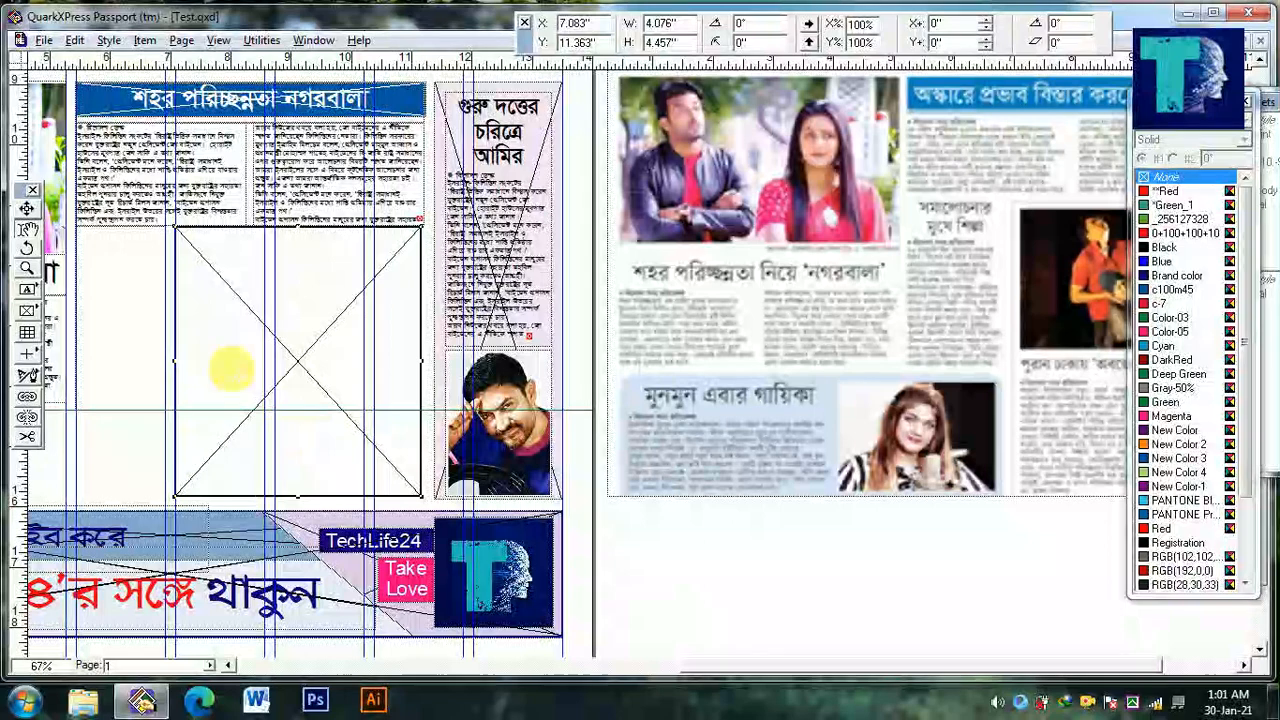
# Shorten the two-column story's text box slightly and extend the large picture box upward to a height of 4.593 in
pyautogui.keyDown('ctrl'); pyautogui.click(260, 260); pyautogui.keyUp('ctrl')
pyautogui.click(272, 202)
pyautogui.hotkey('ctrl', 'a')
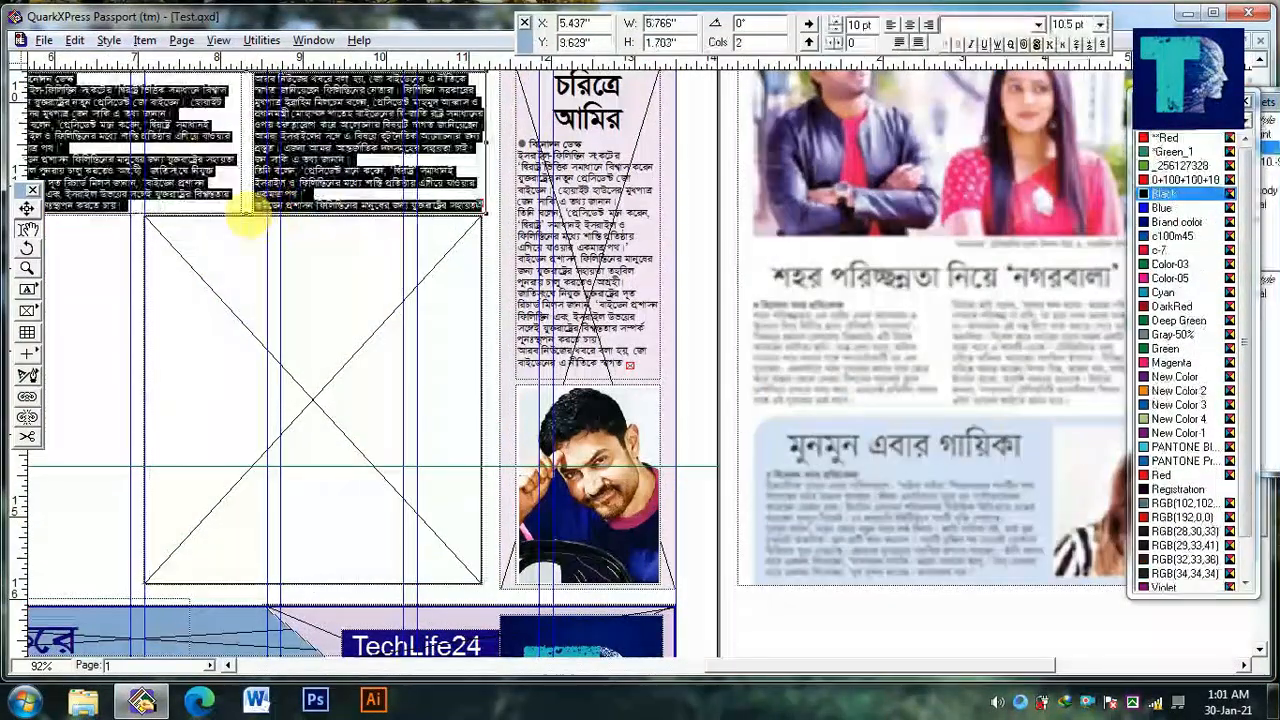
pyautogui.moveTo(256, 205)
pyautogui.mouseDown()
pyautogui.moveTo(263, 229)
pyautogui.moveTo(226, 191)
pyautogui.moveTo(328, 246)
pyautogui.moveTo(358, 229)
pyautogui.mouseUp()
pyautogui.click(343, 251)
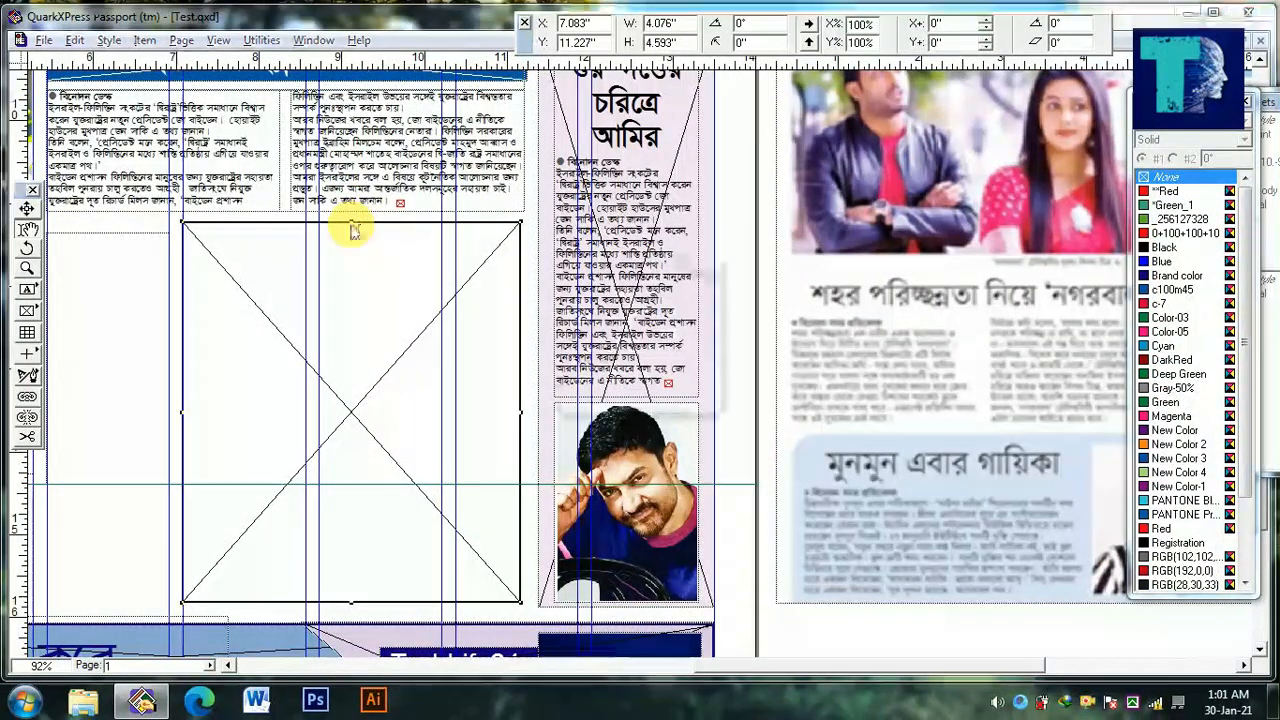
# Duplicate the large picture box and reduce the copy to about 3.725 × 1.909 in within the upper part of the original
pyautogui.moveTo(346, 603); pyautogui.dragTo(395, 379)
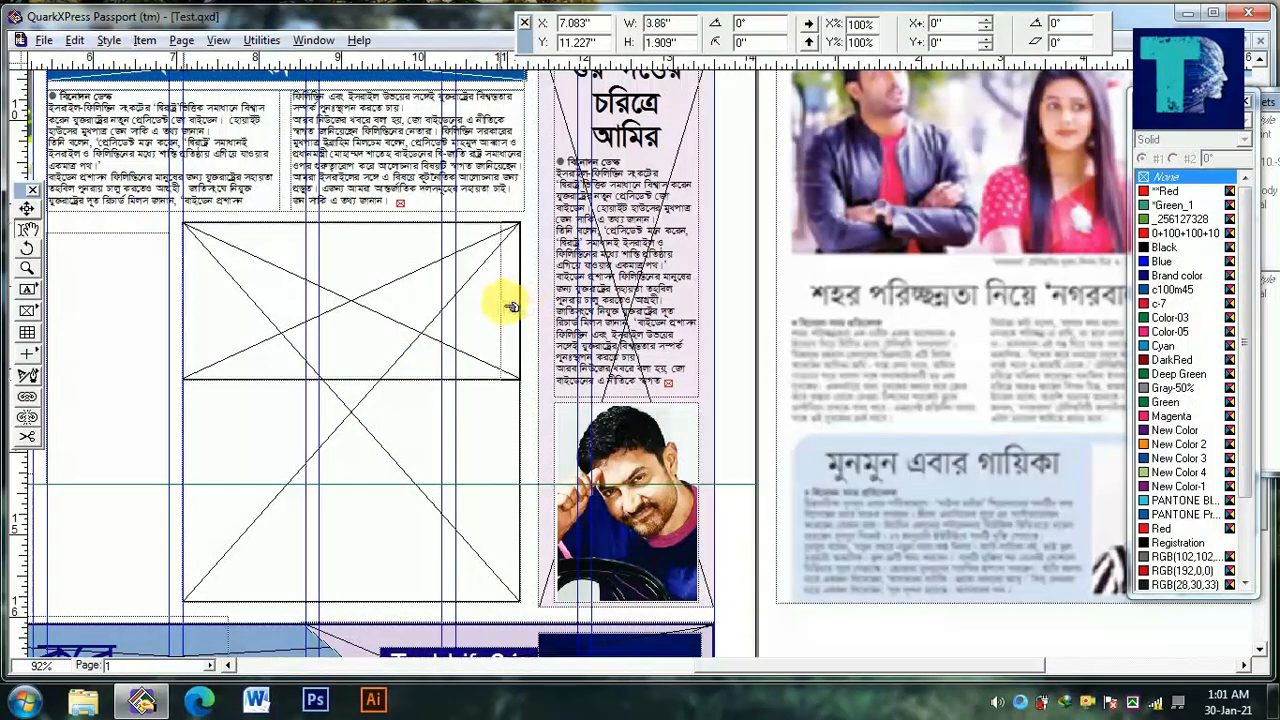
pyautogui.moveTo(507, 306); pyautogui.dragTo(504, 306)
pyautogui.moveTo(376, 315); pyautogui.dragTo(389, 325)
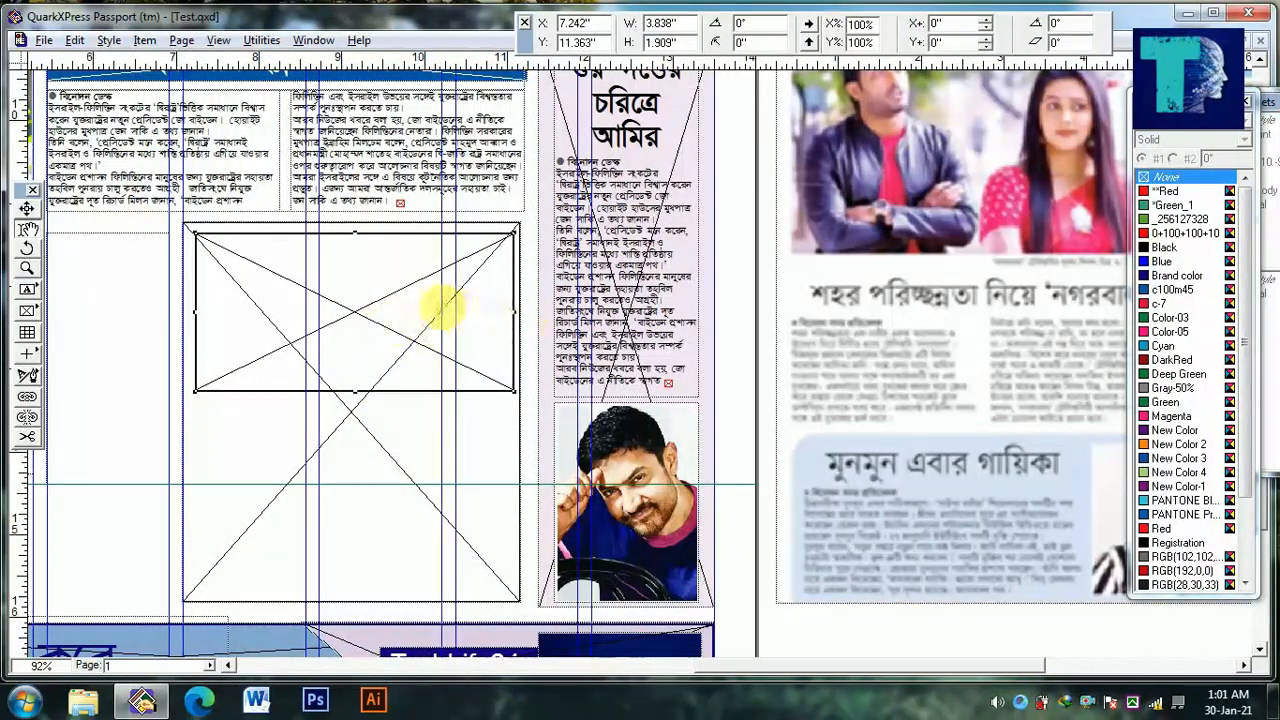
pyautogui.moveTo(515, 319); pyautogui.dragTo(505, 320)
# Align the two nested boxes horizontally by their centers with 0 in spacing, and show the large box's frame color
pyautogui.keyDown('shift'); pyautogui.click(481, 444); pyautogui.keyUp('shift')
pyautogui.hotkey('ctrl', ',')
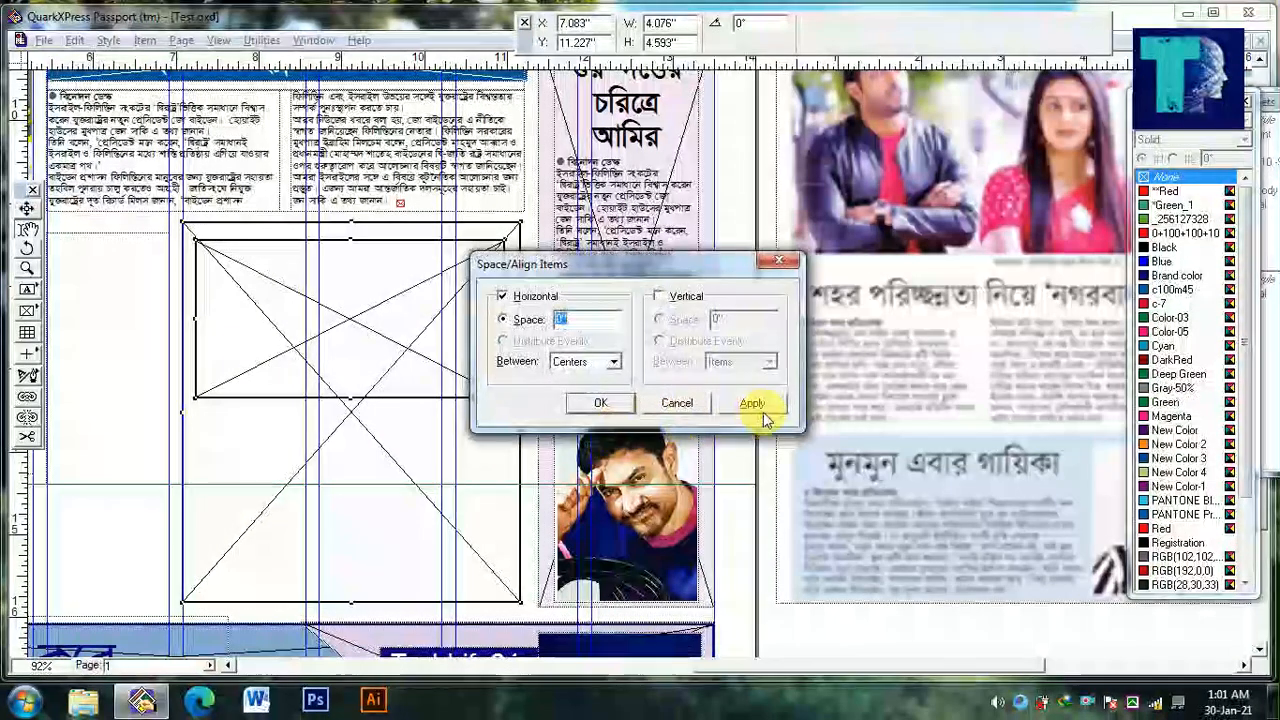
pyautogui.click(178, 396)
pyautogui.moveTo(196, 399); pyautogui.dragTo(24, 400)
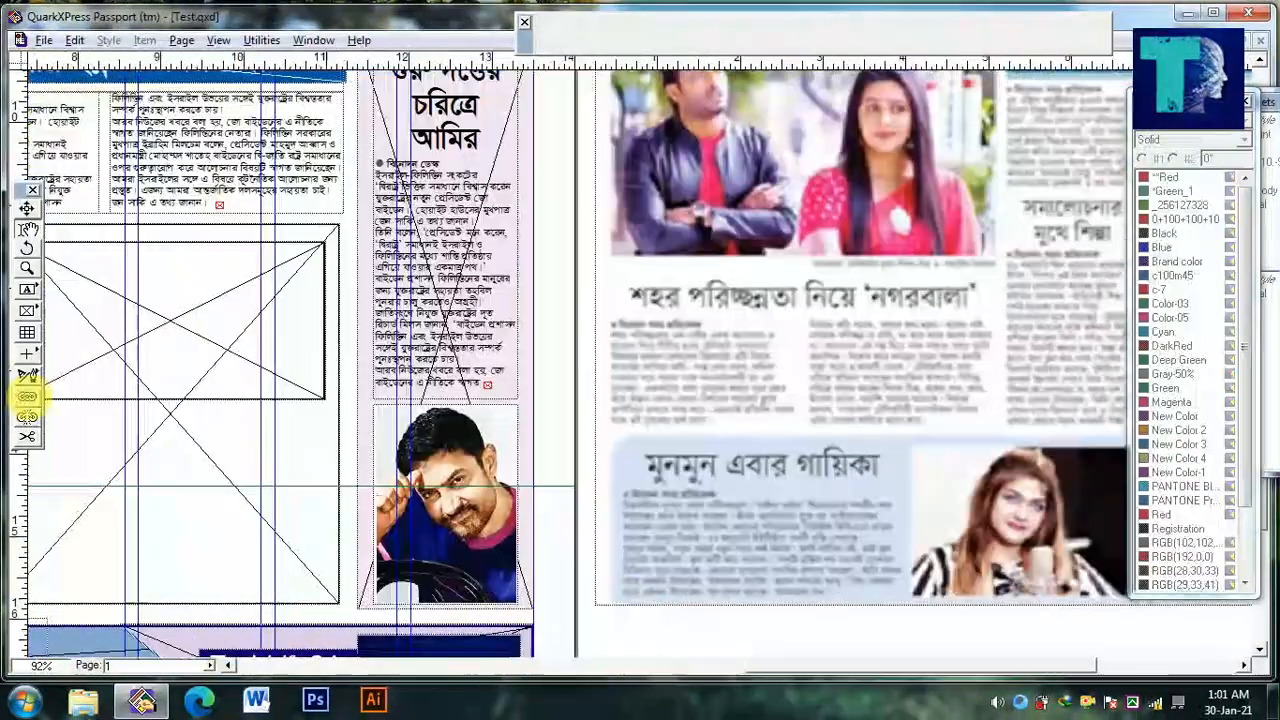
pyautogui.keyDown('ctrl'); pyautogui.keyDown('alt'); pyautogui.click(192, 421); pyautogui.keyUp('alt'); pyautogui.keyUp('ctrl')
pyautogui.moveTo(212, 442); pyautogui.dragTo(219, 444)
pyautogui.click(217, 444)
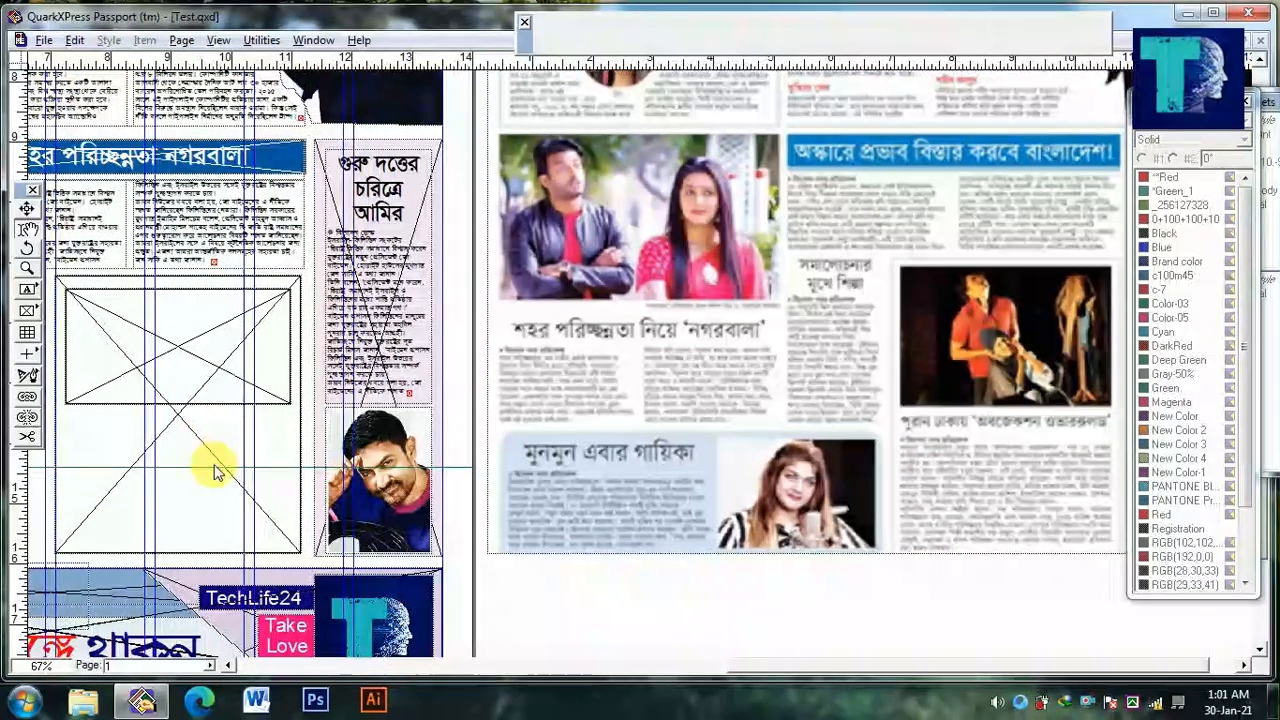
pyautogui.click(1145, 115)
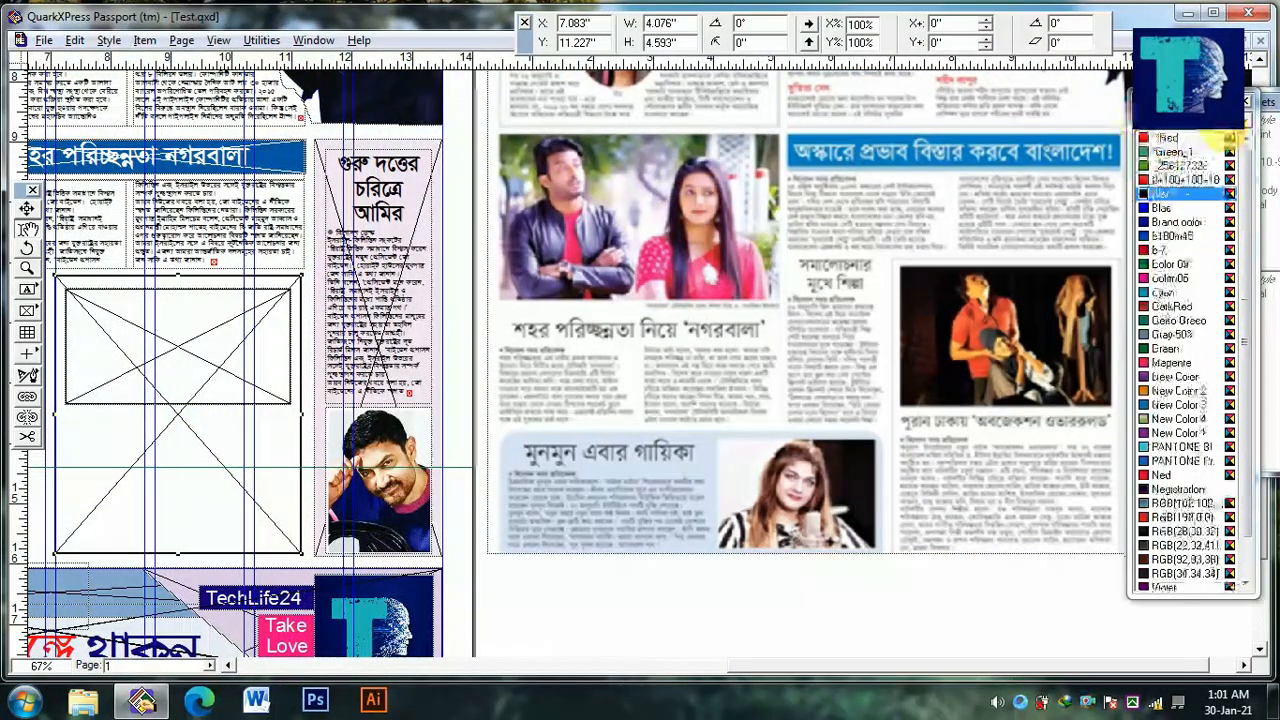
pyautogui.click(397, 334)
# Place a duplicate of the inner box below it at Y 13.51 in and change the duplicate's content to Text
pyautogui.moveTo(190, 352); pyautogui.dragTo(367, 456)
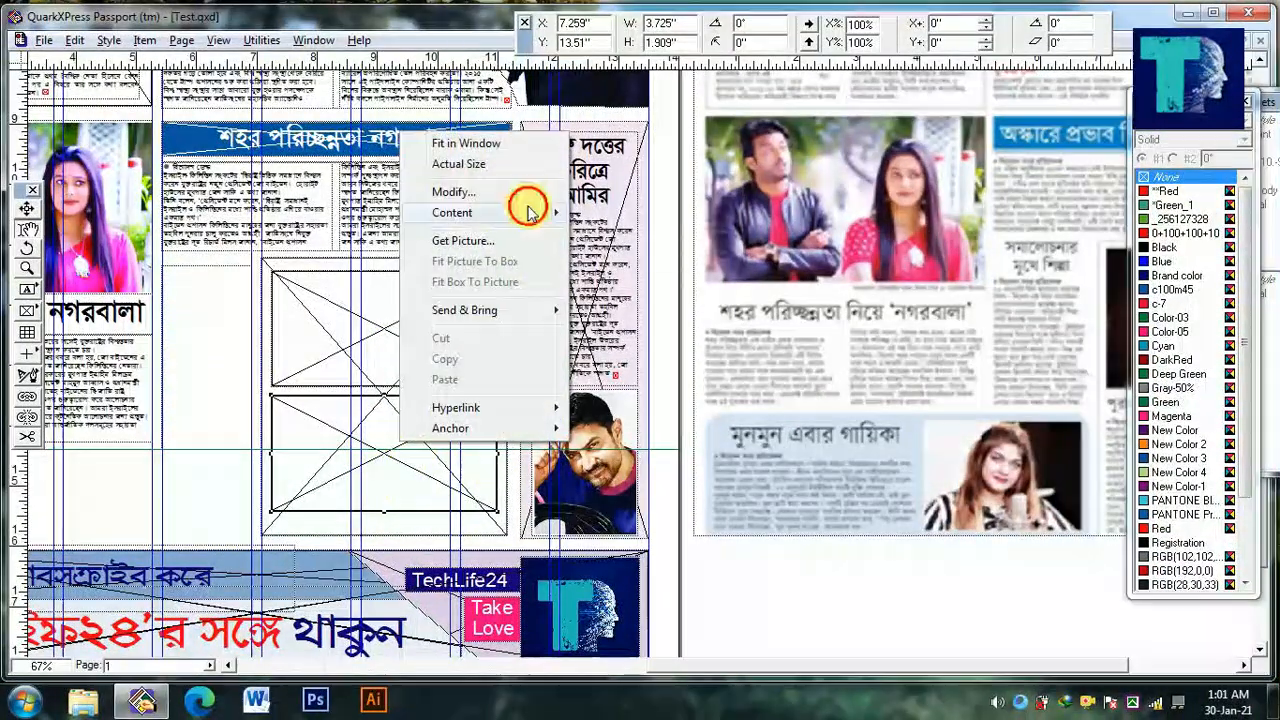
pyautogui.click(618, 235)
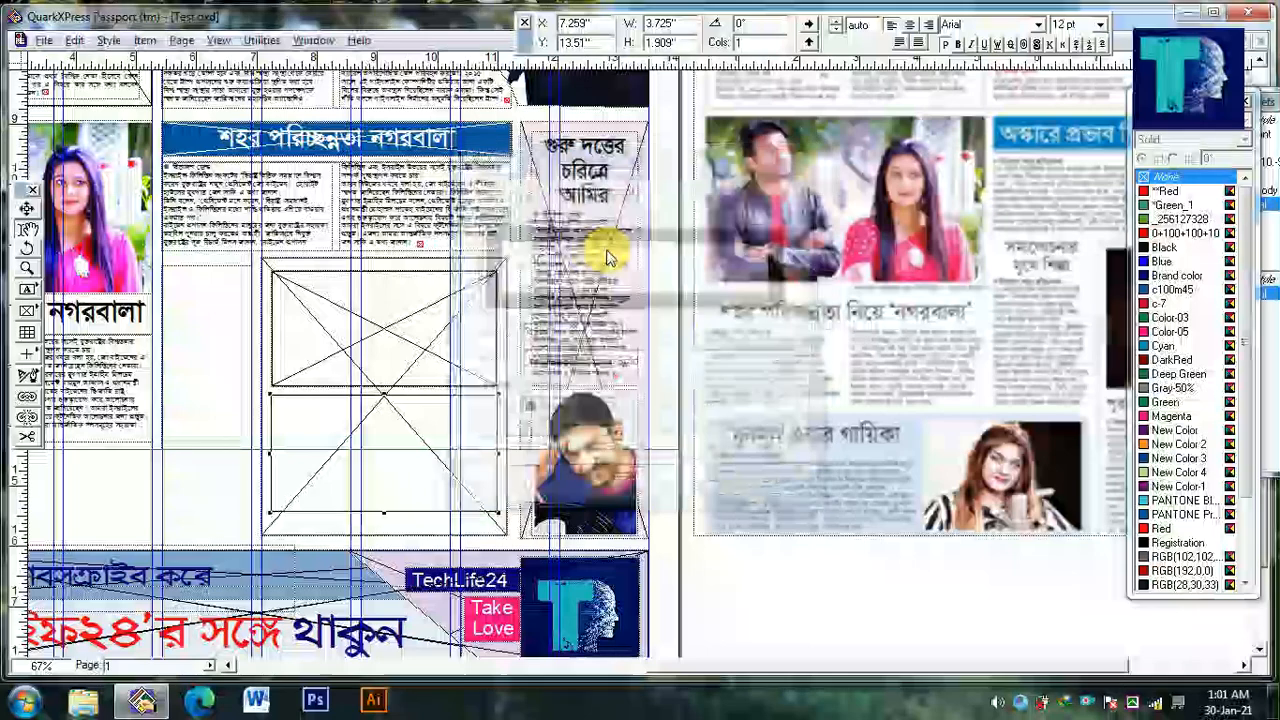
# Import the stage photo 08_105 into the upper inner box, fit it, and match its vertical scale to the horizontal 73.6%
pyautogui.moveTo(446, 413); pyautogui.dragTo(174, 434)
pyautogui.click(169, 362)
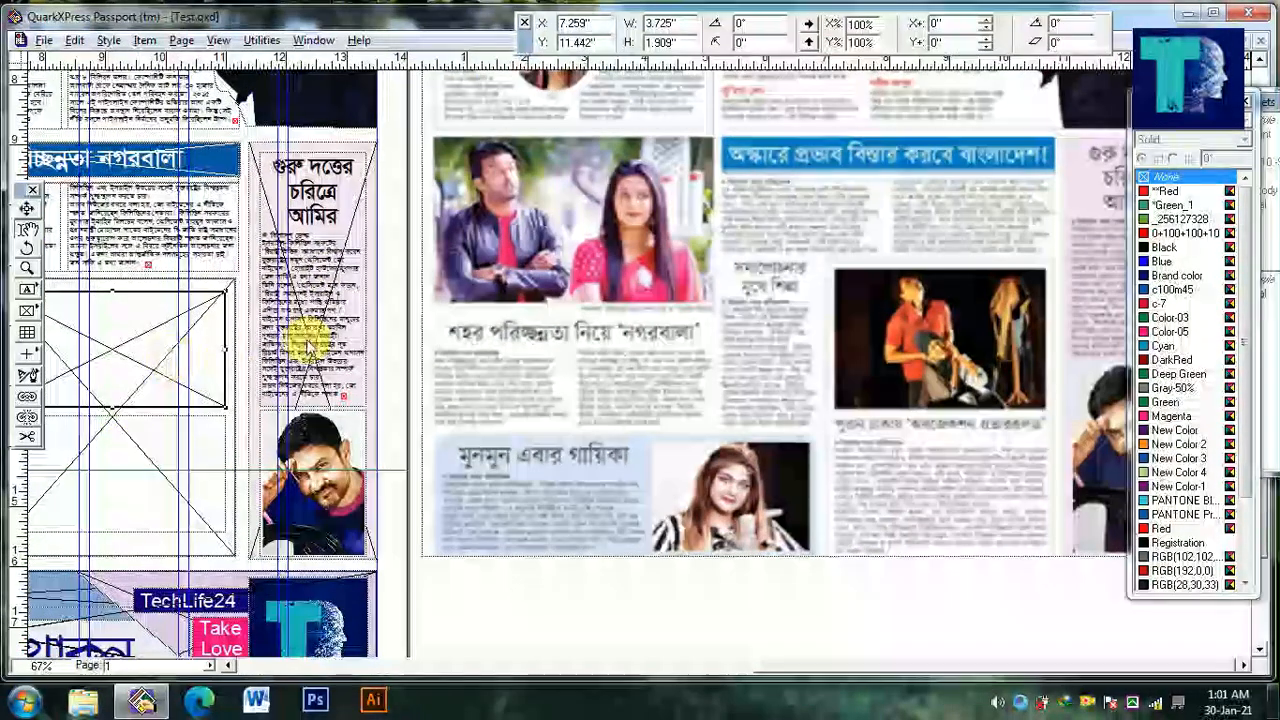
pyautogui.hotkey('ctrl', 'e')
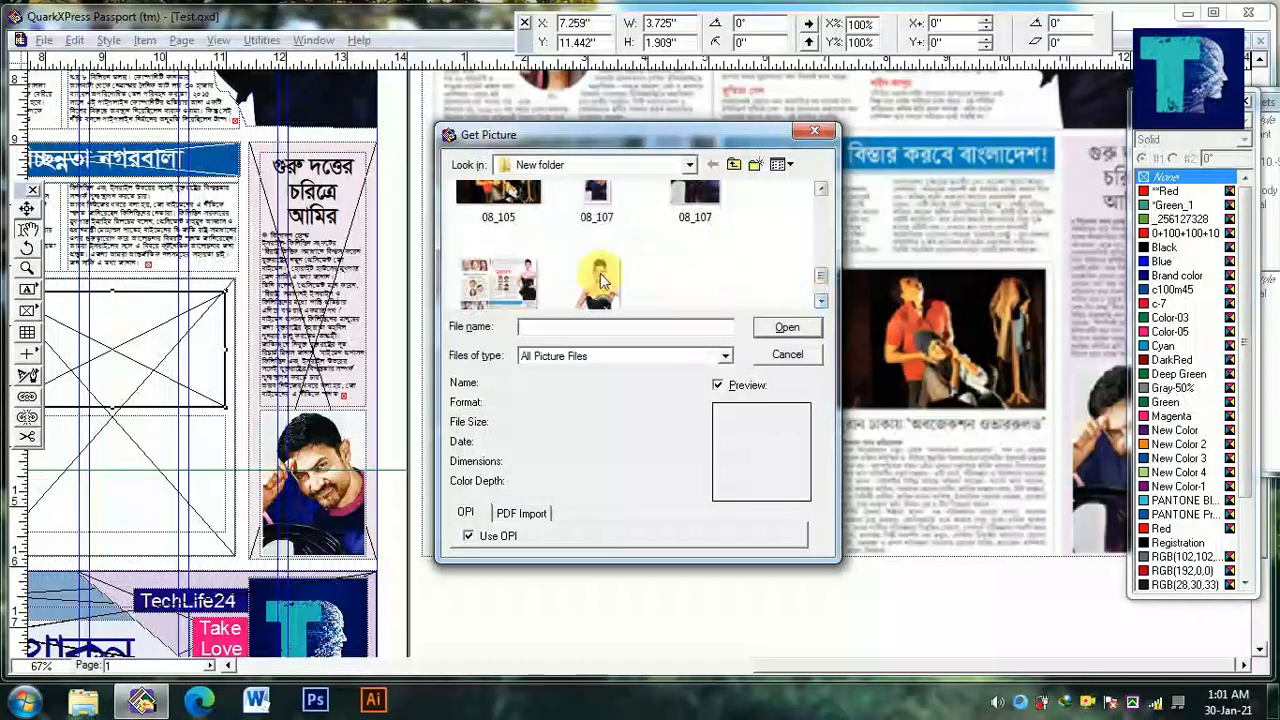
pyautogui.doubleClick(503, 222)
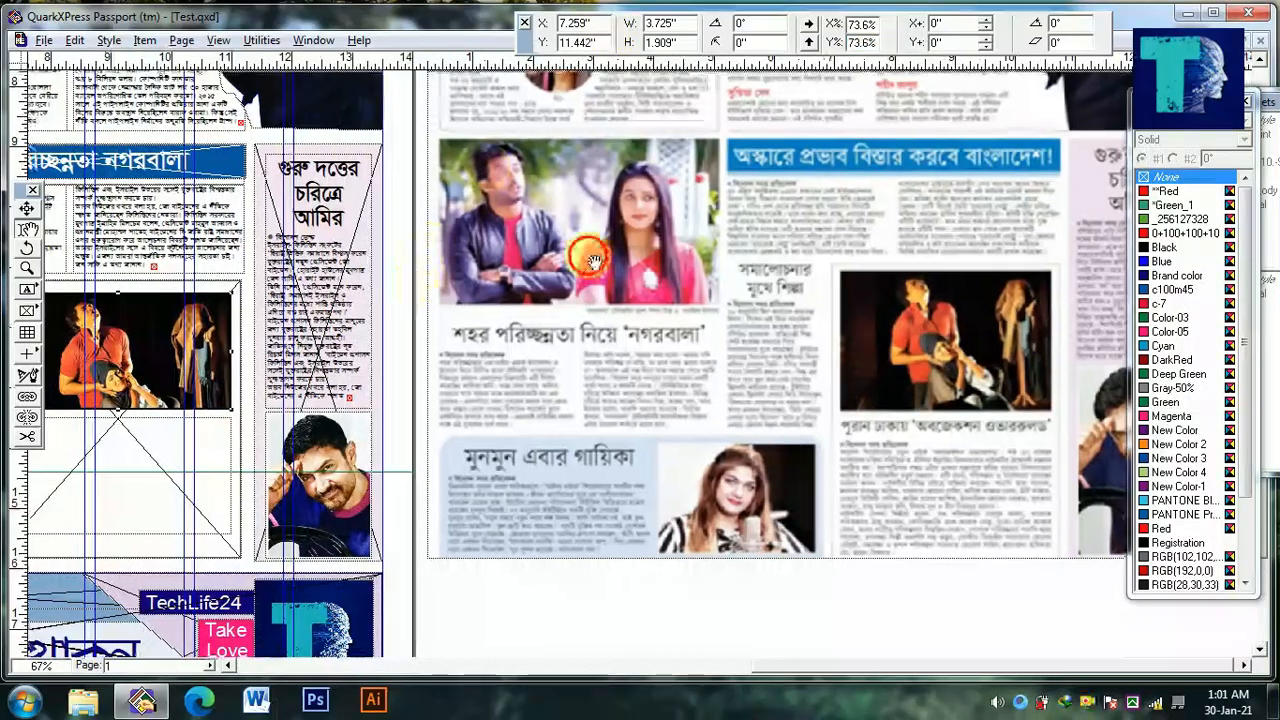
pyautogui.moveTo(149, 262); pyautogui.dragTo(466, 205)
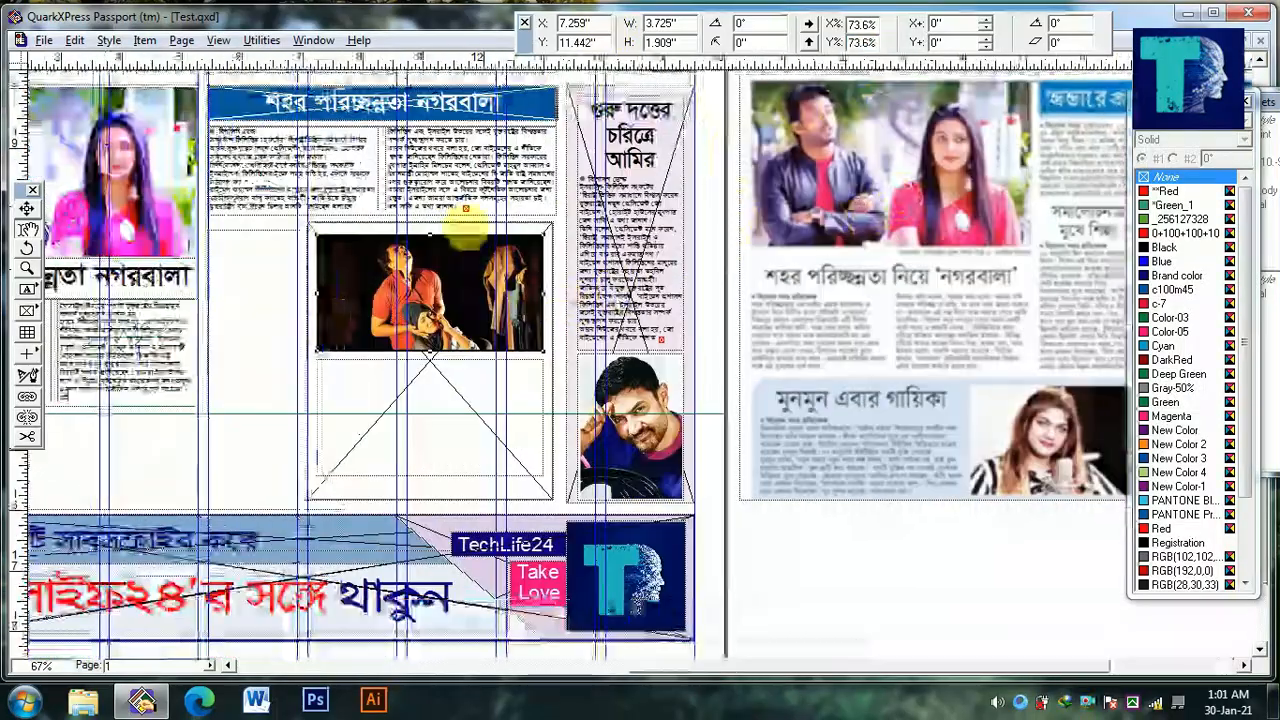
# Copy the two-column story's text into the box under the stage photo and extend that box to 2.143 in tall
pyautogui.click(466, 202)
pyautogui.hotkey('ctrl', 'a')
pyautogui.click(447, 468)
pyautogui.hotkey('ctrl', 'v')
pyautogui.moveTo(436, 483); pyautogui.dragTo(437, 497)
# Copy the tinted column's three-line headline and paste it above the byline of the story under the stage photo
pyautogui.scroll(3, 675, 165)
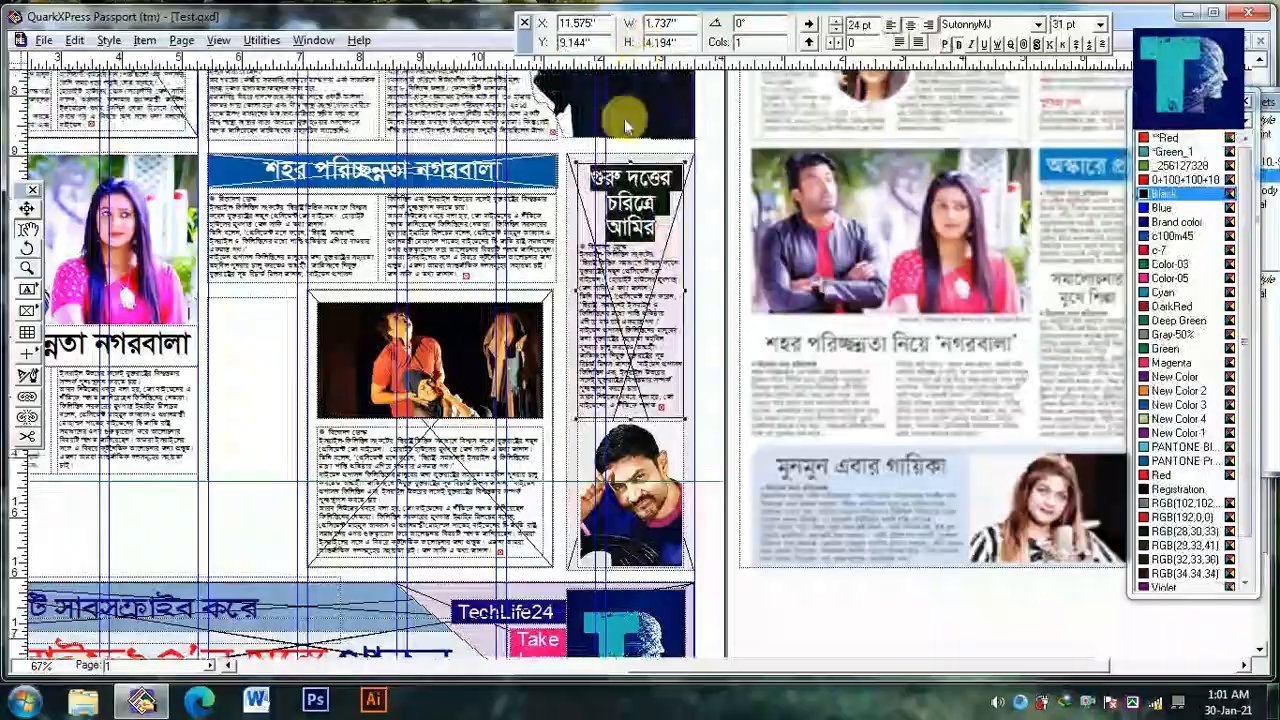
pyautogui.keyDown('ctrl'); pyautogui.click(403, 466); pyautogui.keyUp('ctrl')
pyautogui.keyDown('ctrl'); pyautogui.click(403, 466); pyautogui.keyUp('ctrl')
pyautogui.click(403, 468)
pyautogui.hotkey('ctrl', 'a')
pyautogui.press('Left')
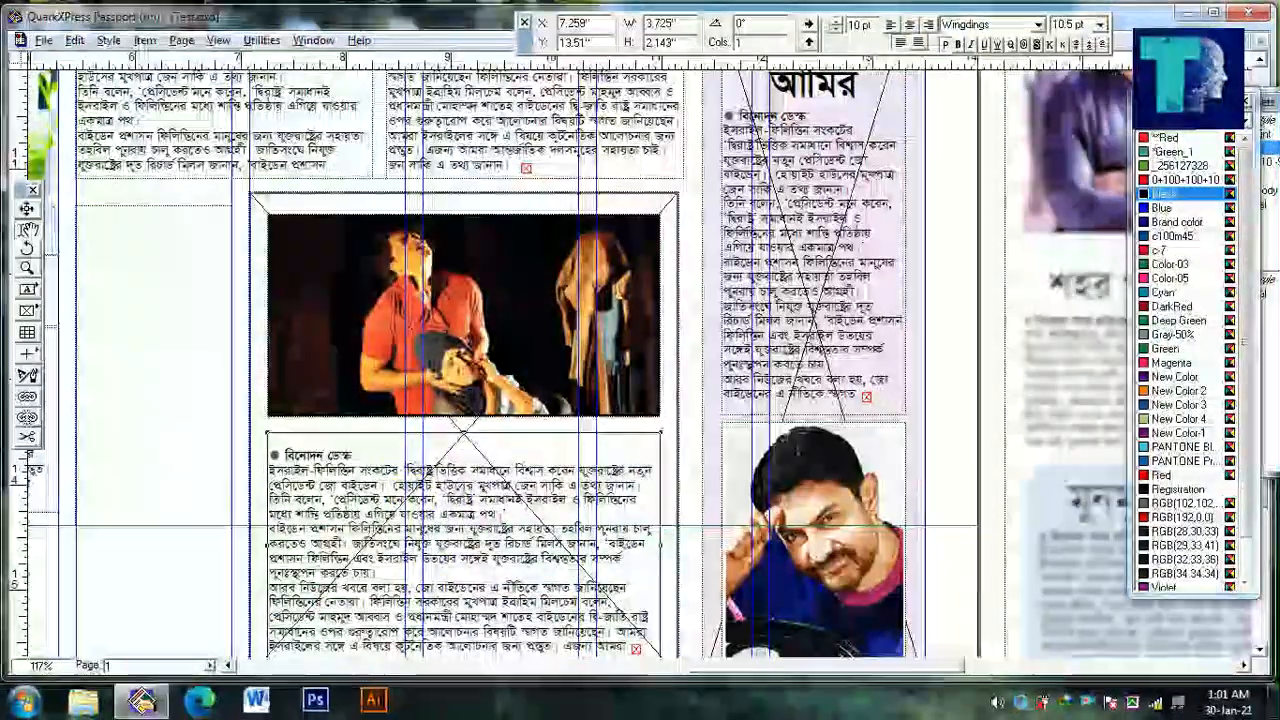
pyautogui.hotkey('ctrl', 'v')
# Replace the pasted headline under the stage photo with "পুরান ঢাকার অবজেকশন" and center it
pyautogui.hotkey('ctrl', 'a')
pyautogui.press('Left')
pyautogui.hotkey('shift', 'Down')
pyautogui.hotkey('shift', 'Down')
pyautogui.hotkey('shift', 'Down')
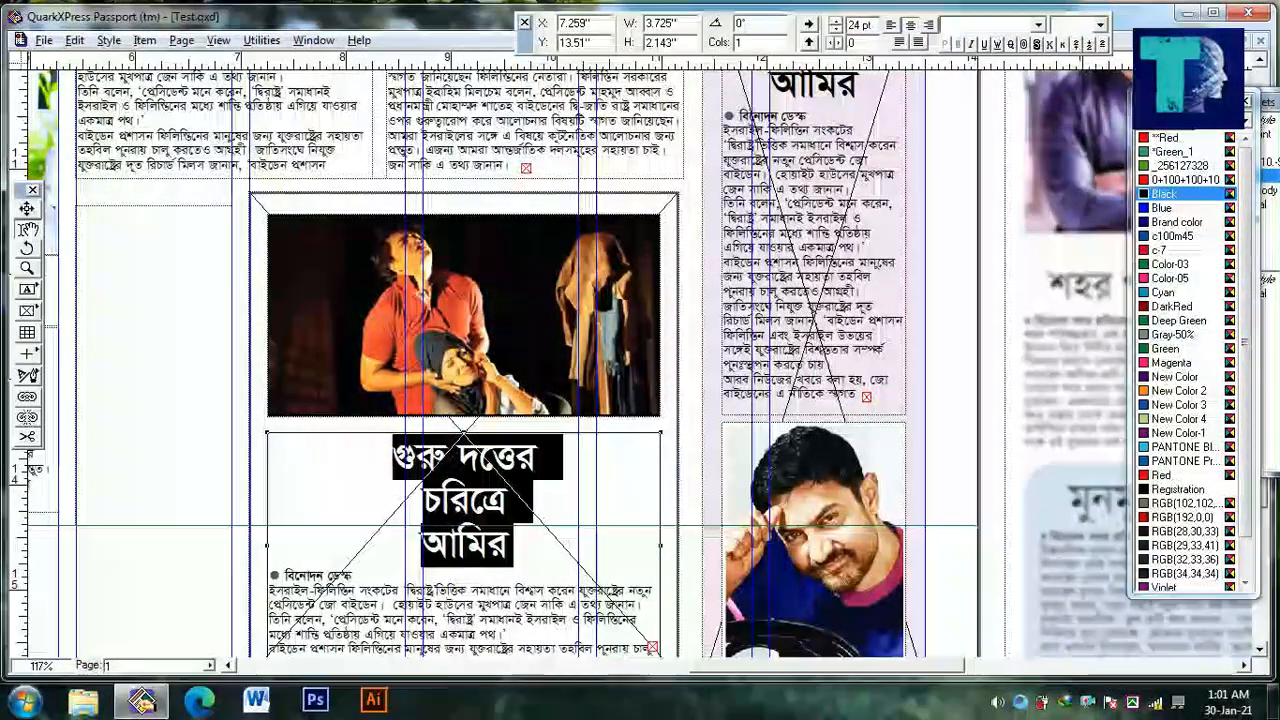
pyautogui.write('ুরান ঢাকার')
pyautogui.moveTo(487, 522); pyautogui.dragTo(208, 490)
pyautogui.moveTo(648, 371); pyautogui.dragTo(153, 371)
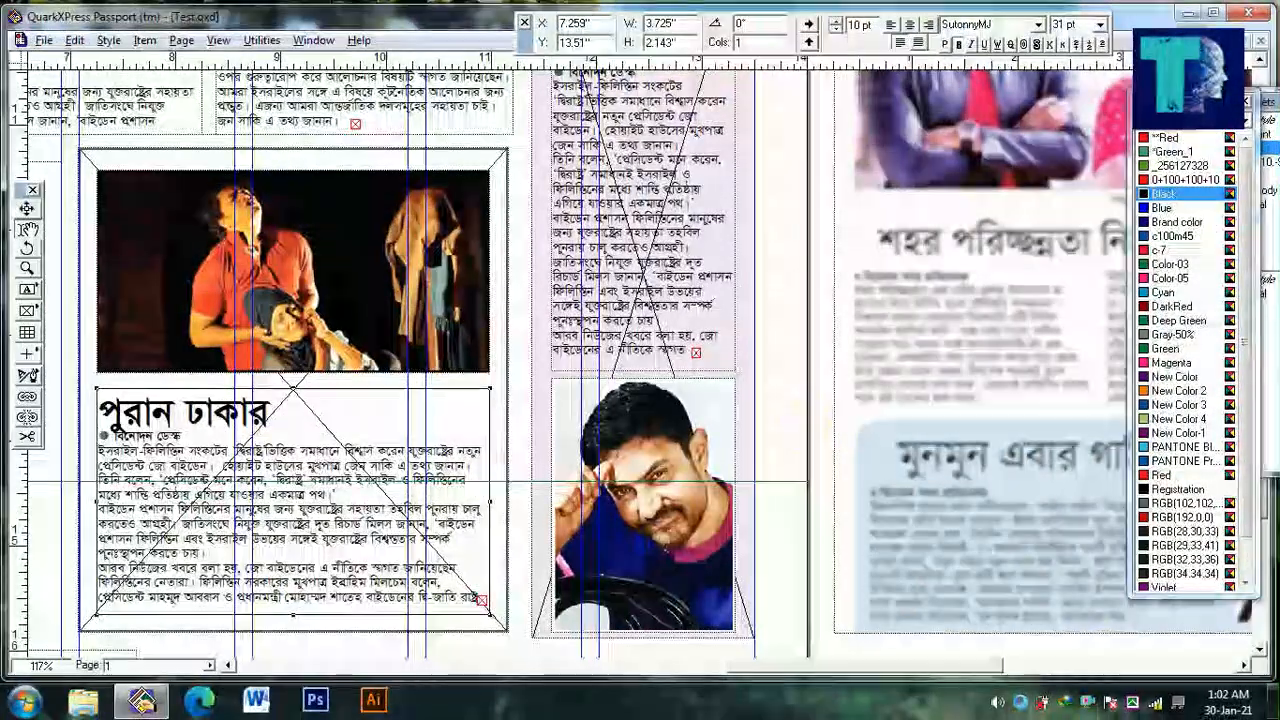
pyautogui.write('বজেকশন')
pyautogui.hotkey('ctrl', 'a')
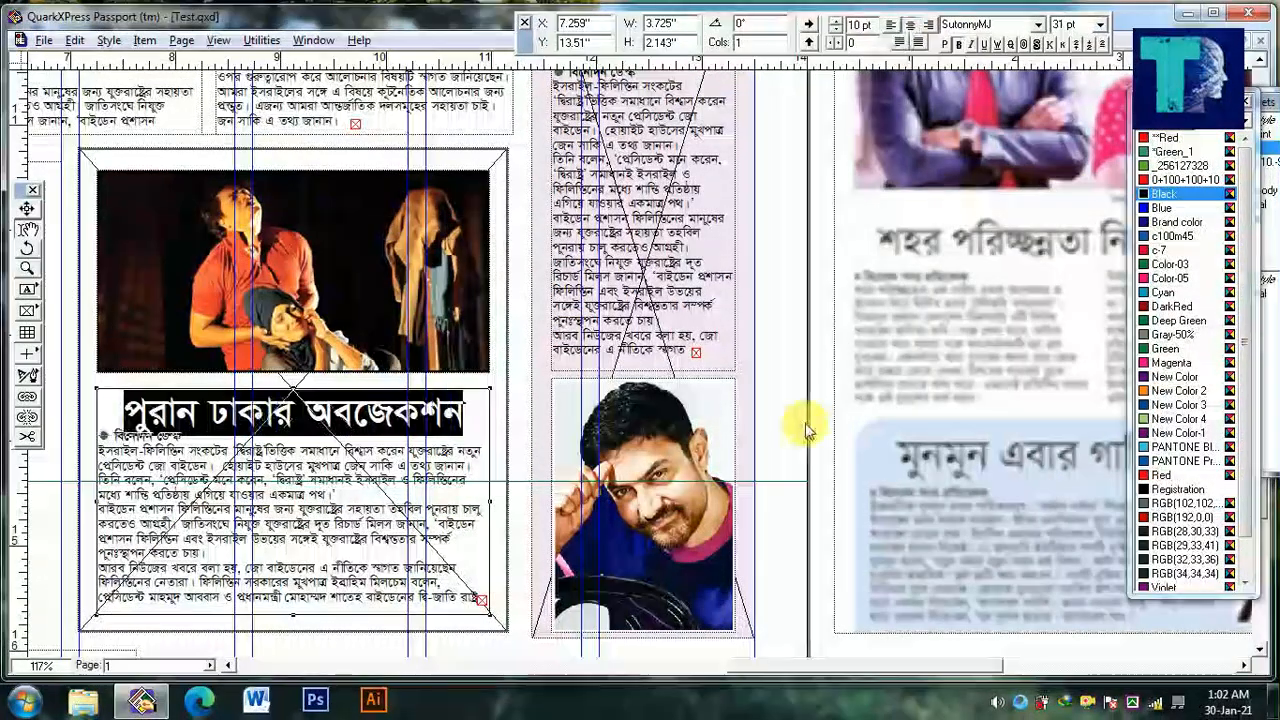
# Add .06 in of paragraph spacing between the centered headline under the stage photo and its byline
pyautogui.click(311, 415)
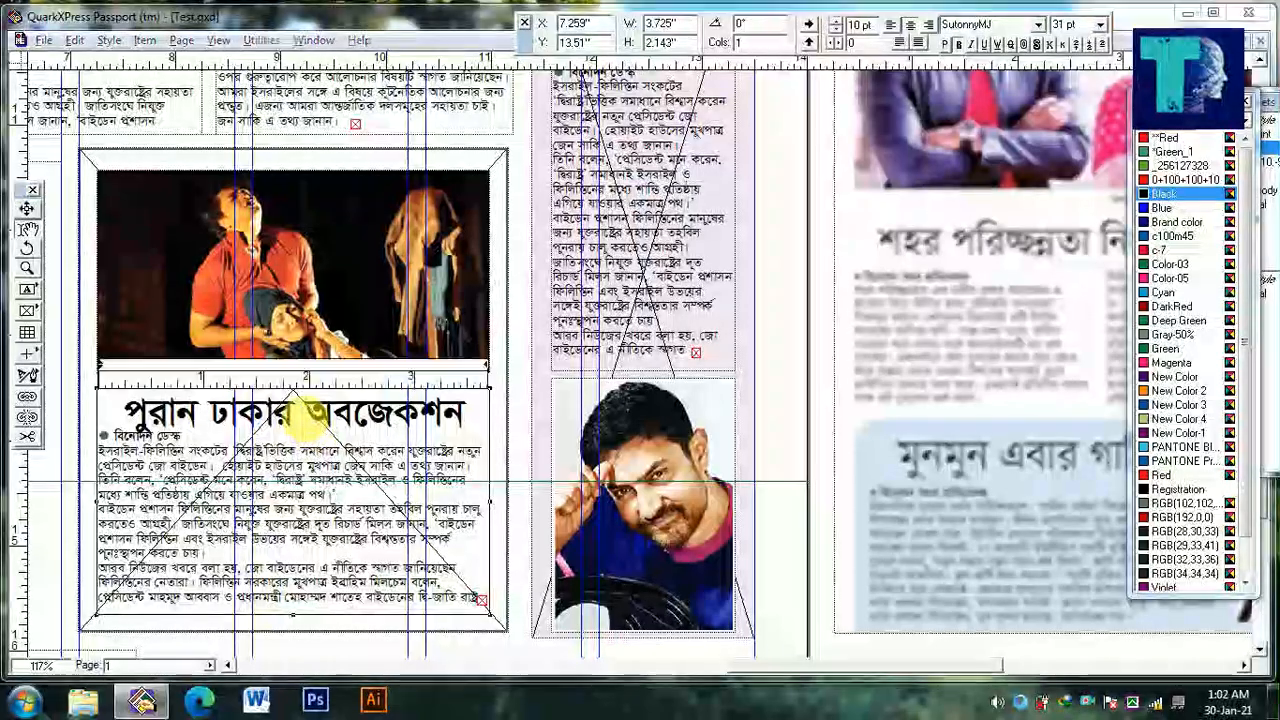
pyautogui.hotkey('ctrl', 'shift', 'e')
pyautogui.press('Tab')
pyautogui.press('Tab')
pyautogui.write('.06')
pyautogui.press('Return')
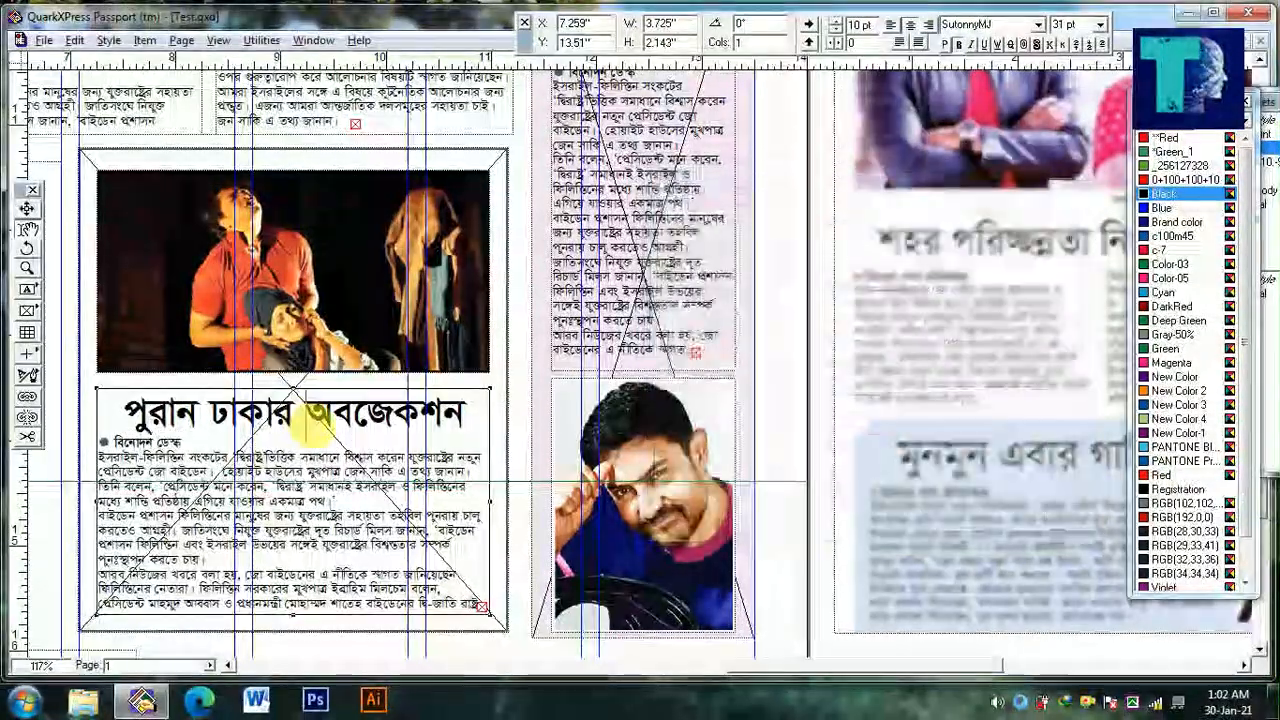
# Raise the top of the text box under the stage photo to Y 13.438 in and lower its bottom edge slightly
pyautogui.moveTo(293, 388); pyautogui.dragTo(294, 381)
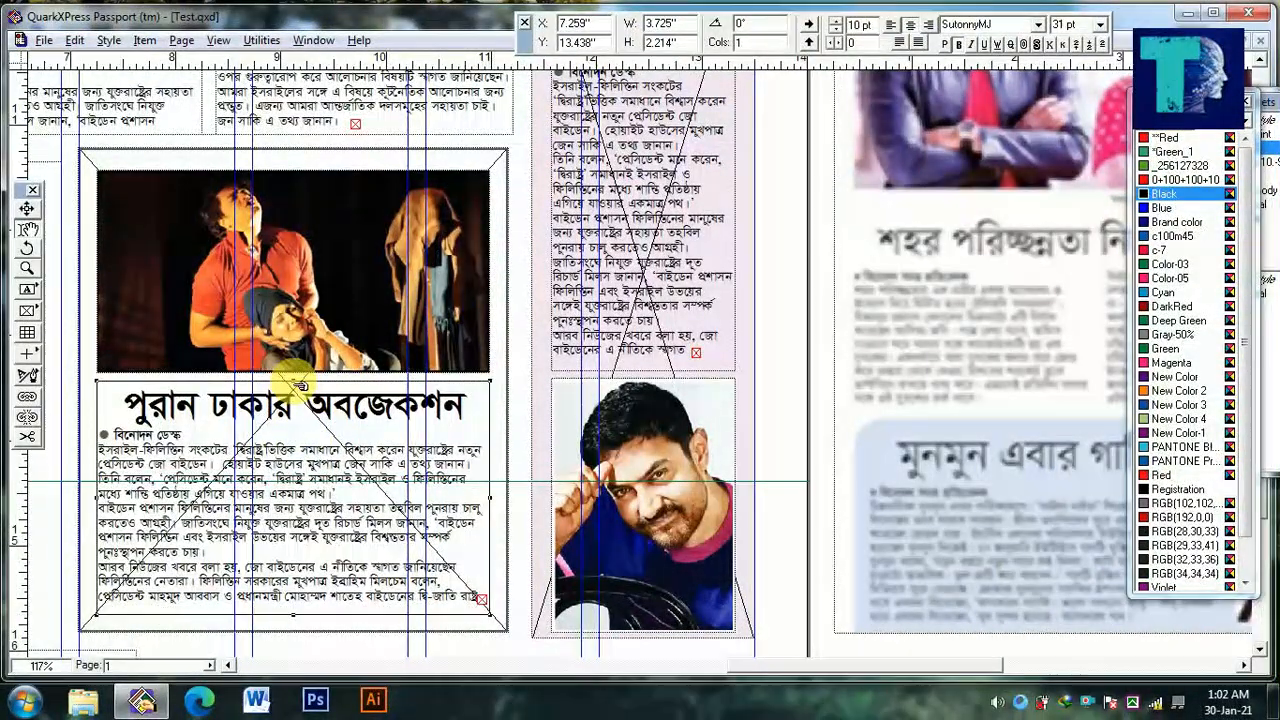
pyautogui.click(287, 550)
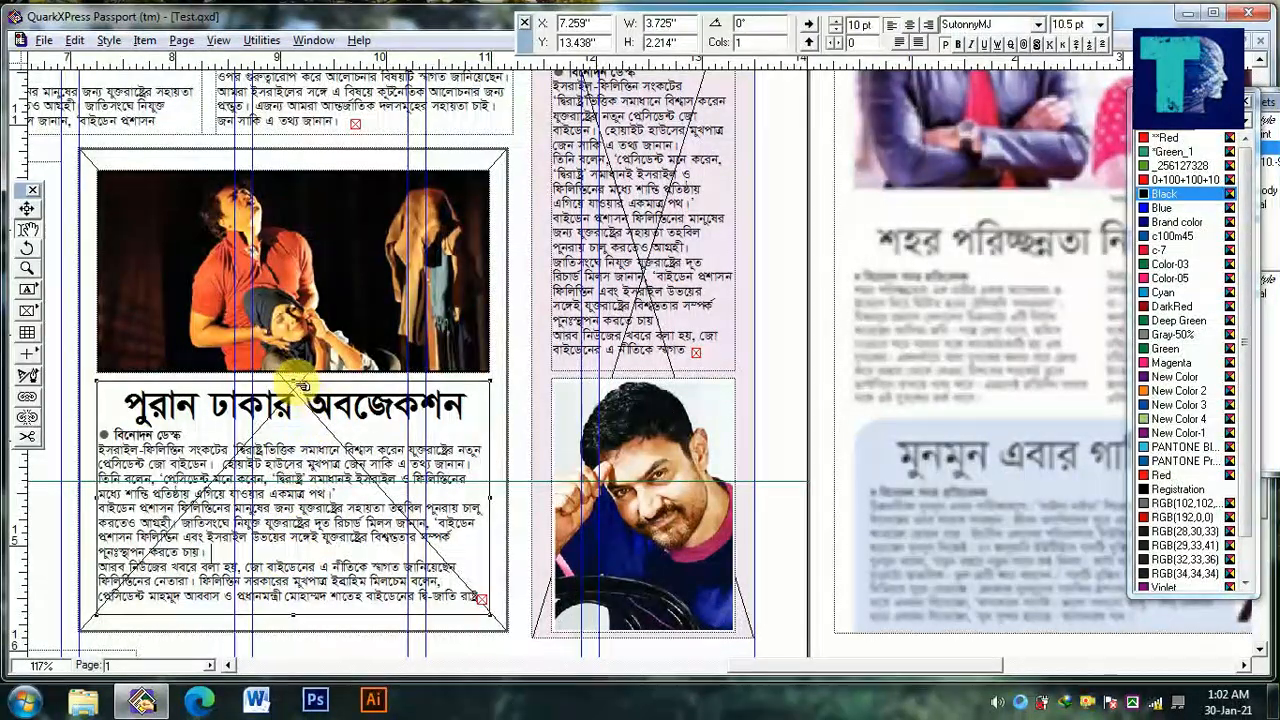
pyautogui.moveTo(293, 621); pyautogui.dragTo(480, 598)
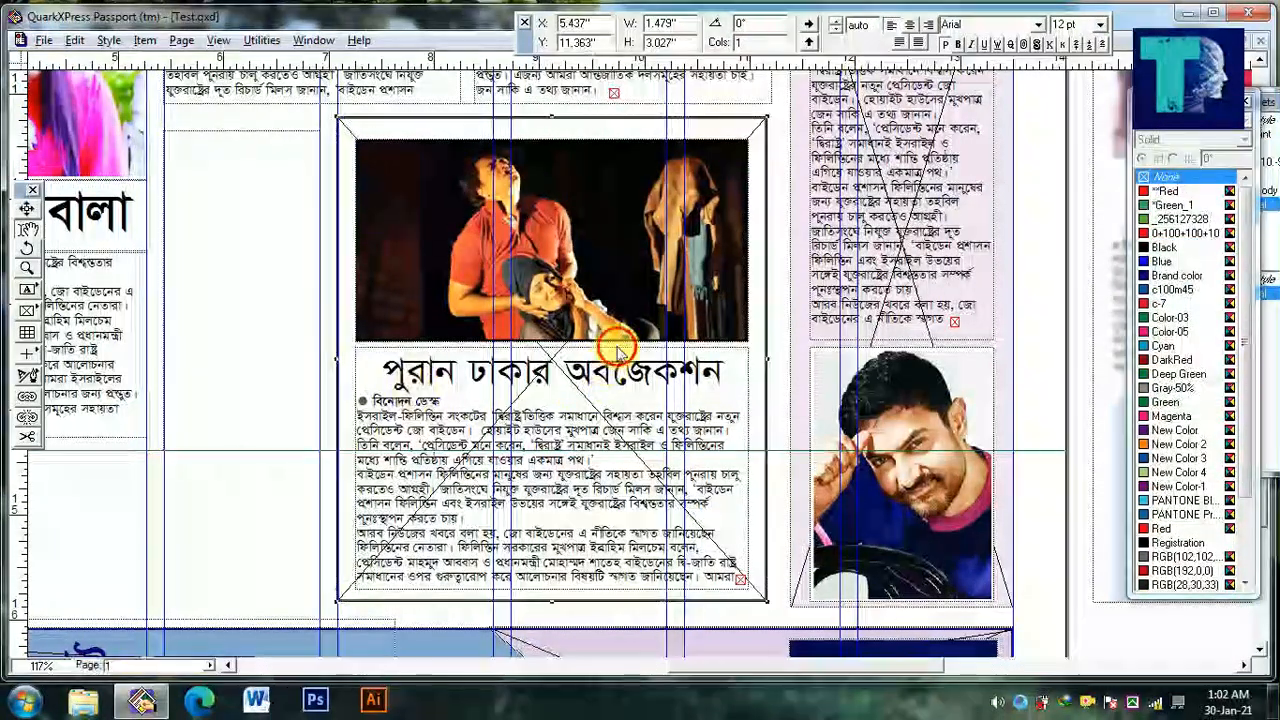
# Fill the narrow box beside the stage photo with the headline and story below the photo, raise its top to Y 11.22 in, and set the headline to 22 pt
pyautogui.moveTo(340, 418); pyautogui.dragTo(420, 427)
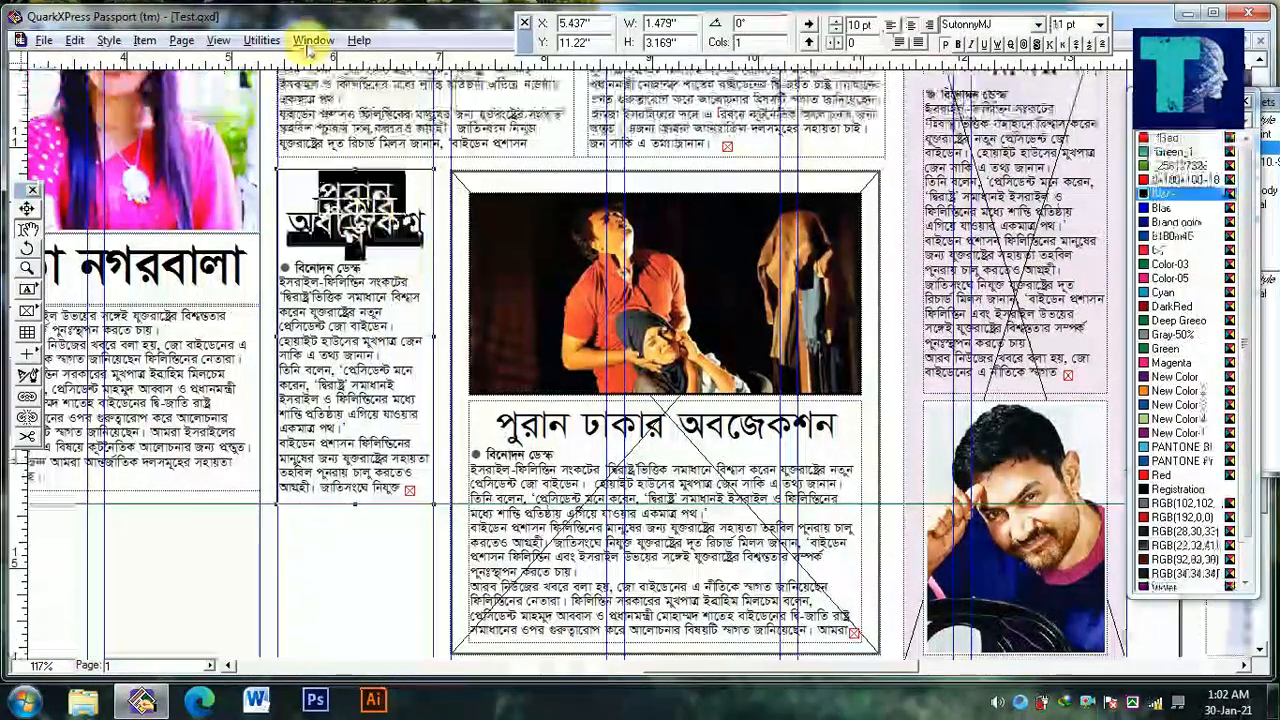
pyautogui.hotkey('ctrl', 'shift', 'd')
pyautogui.press('Return')
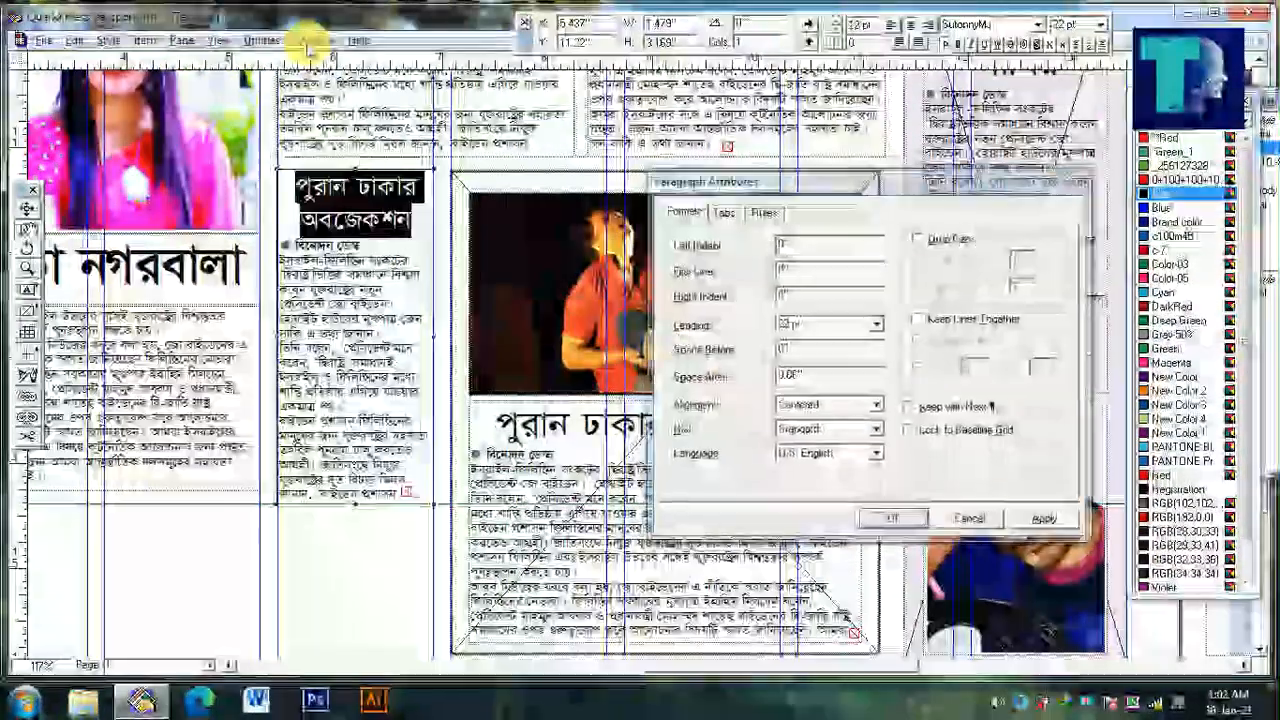
pyautogui.press('Return')
# Loosen the line spacing of the narrow story's headline and shorten its text box to 3.027 in
pyautogui.keyDown('ctrl'); pyautogui.keyDown('alt'); pyautogui.click(165, 455); pyautogui.keyUp('alt'); pyautogui.keyUp('ctrl')
pyautogui.moveTo(167, 455); pyautogui.dragTo(382, 452)
pyautogui.keyDown('ctrl'); pyautogui.click(138, 391); pyautogui.keyUp('ctrl')
pyautogui.moveTo(192, 417); pyautogui.dragTo(590, 441)
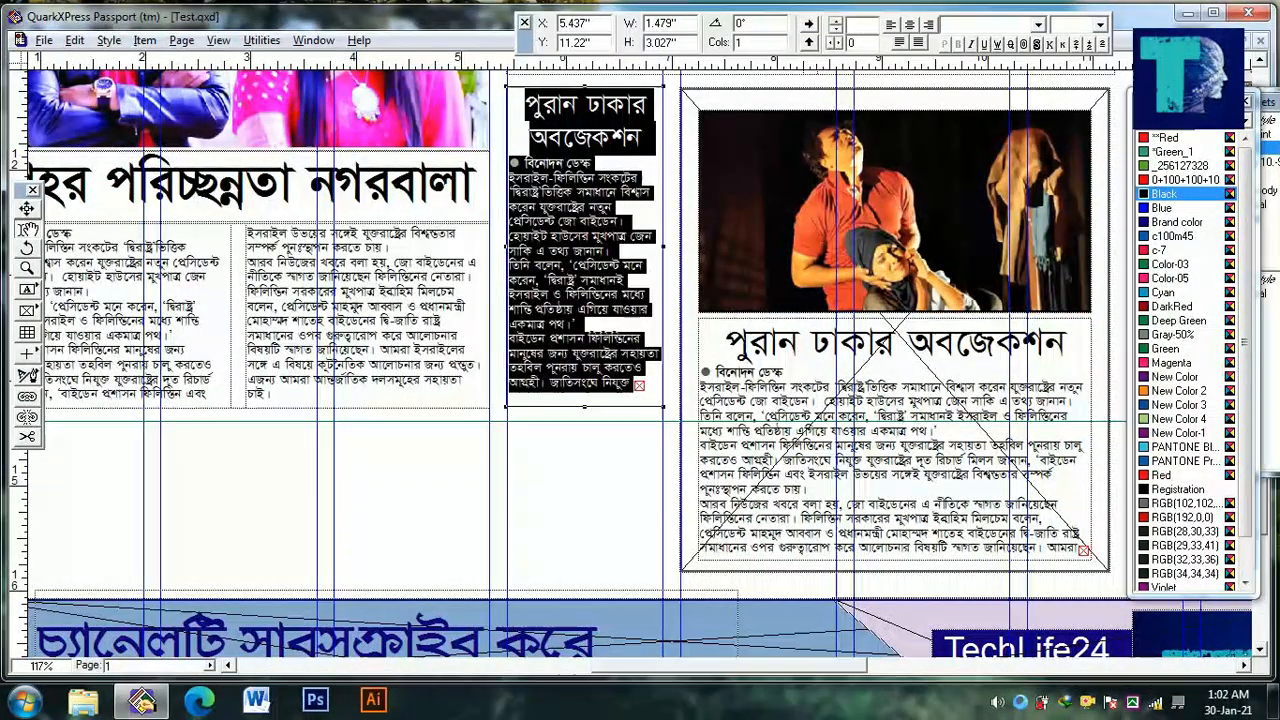
pyautogui.moveTo(570, 432); pyautogui.dragTo(566, 354)
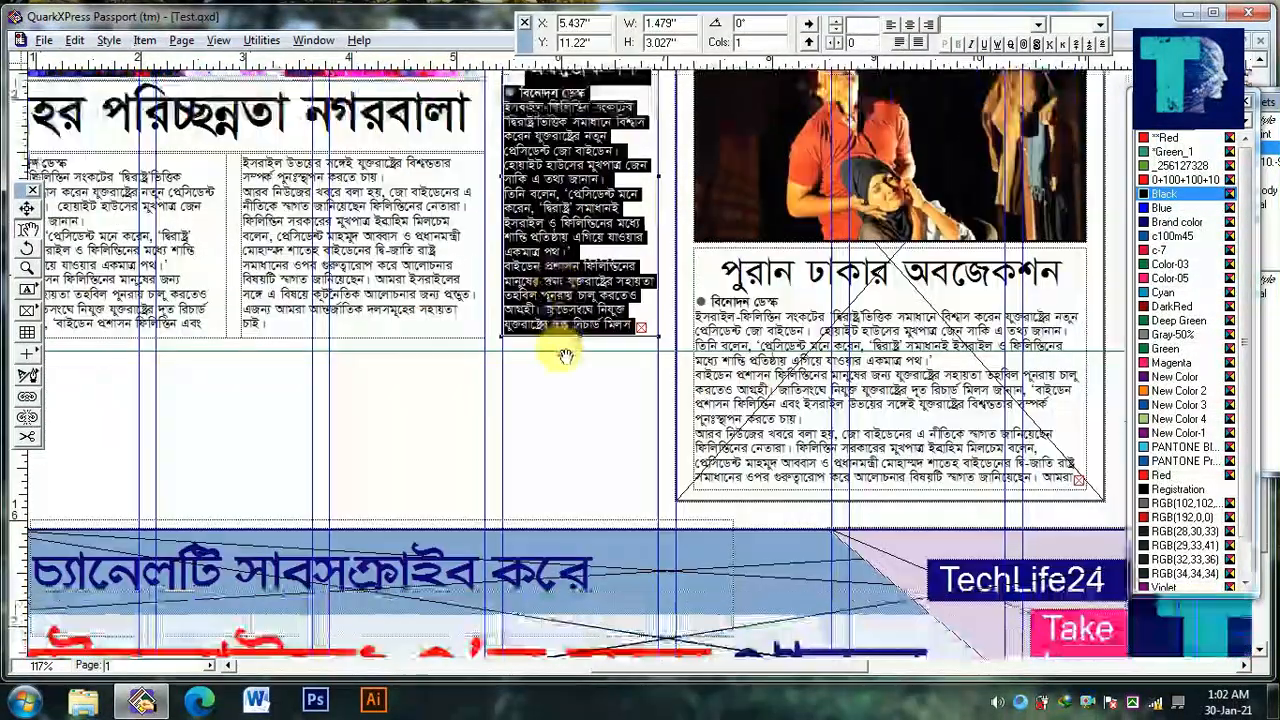
# Move the grouped banner advertisement down to the page's bottom margin, at Y 17.334 in
pyautogui.keyDown('ctrl'); pyautogui.keyDown('alt'); pyautogui.click(552, 390); pyautogui.keyUp('alt'); pyautogui.keyUp('ctrl')
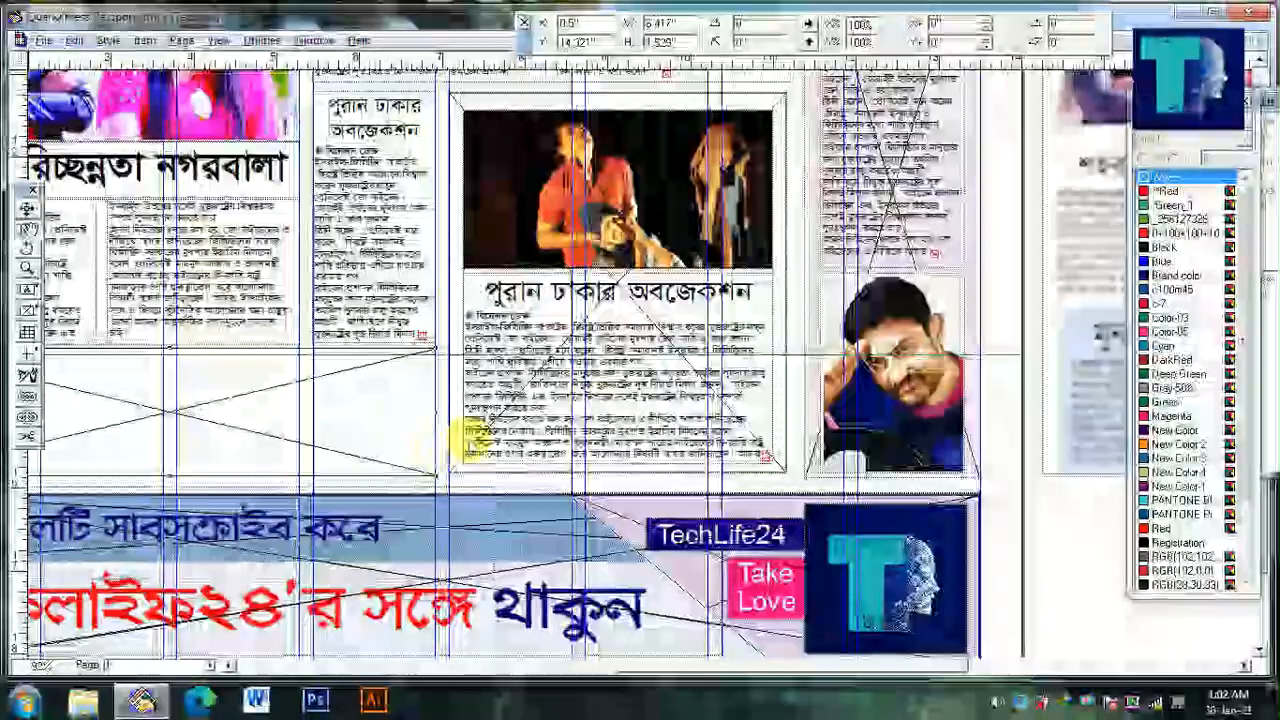
pyautogui.moveTo(529, 395); pyautogui.dragTo(568, 197)
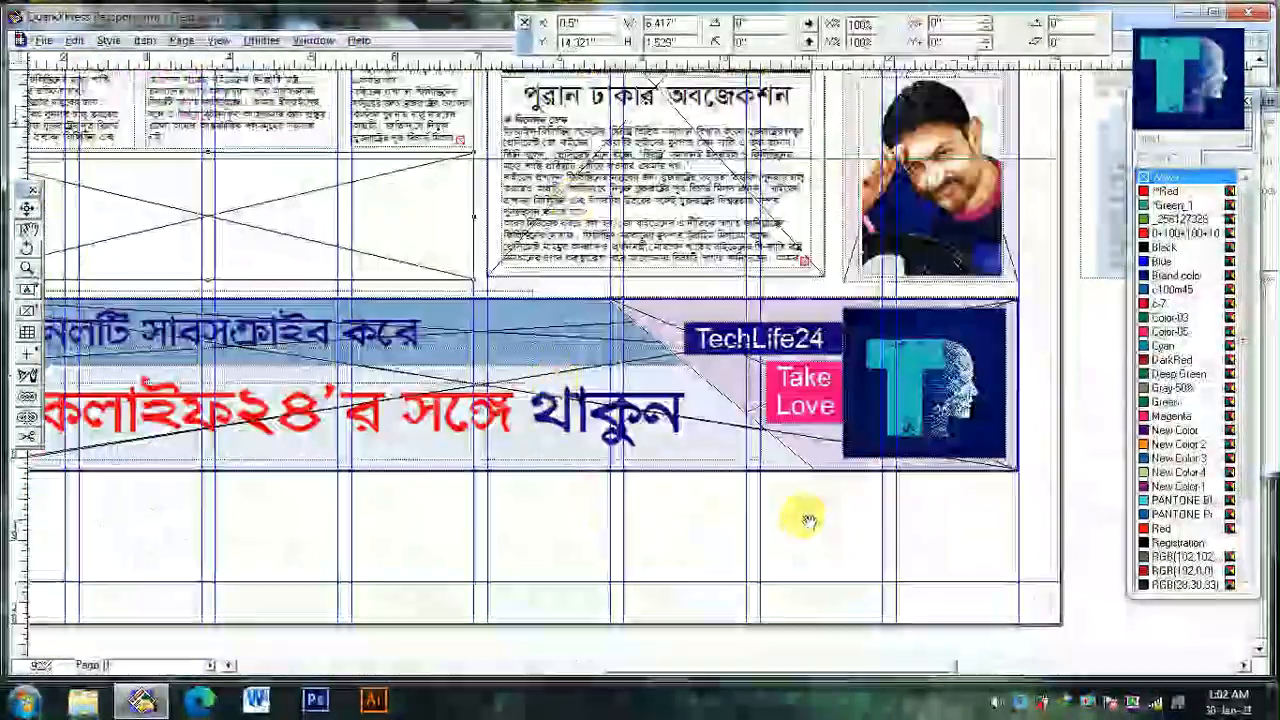
pyautogui.moveTo(911, 539); pyautogui.dragTo(966, 622)
pyautogui.moveTo(335, 370); pyautogui.dragTo(405, 500)
pyautogui.keyDown('ctrl'); pyautogui.keyDown('alt'); pyautogui.click(405, 500); pyautogui.keyUp('alt'); pyautogui.keyUp('ctrl')
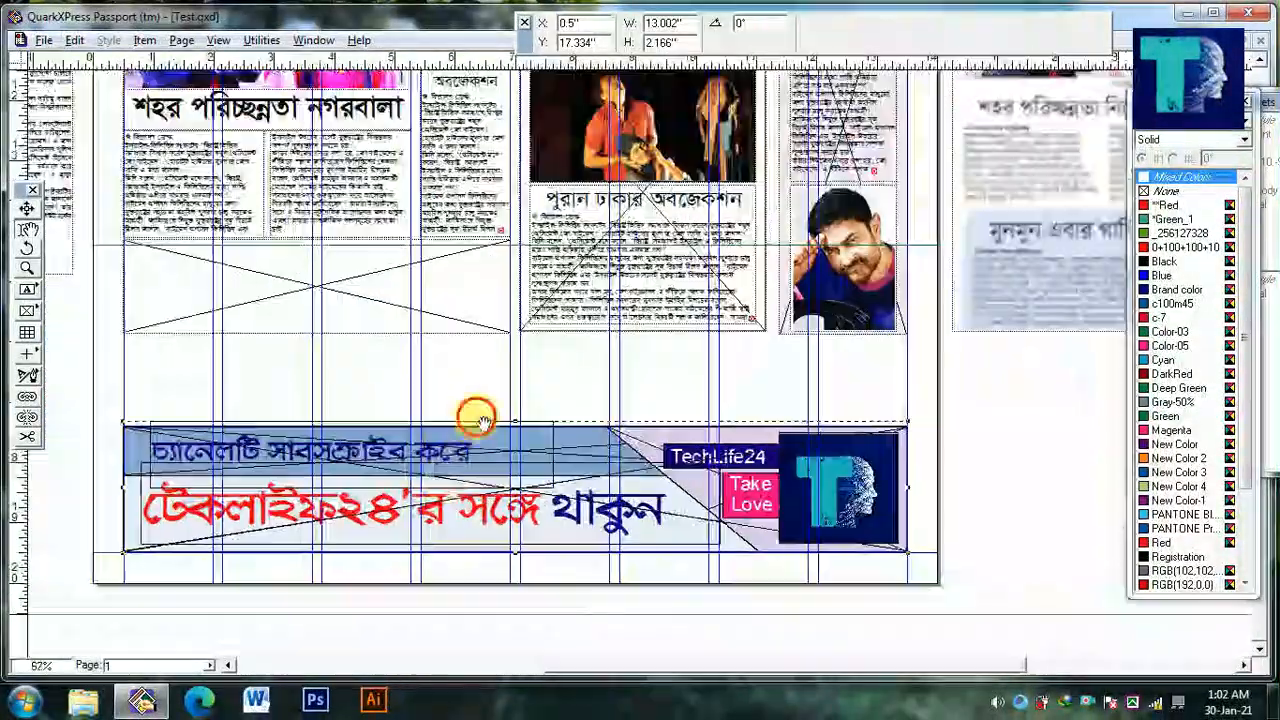
pyautogui.moveTo(477, 417); pyautogui.dragTo(522, 438)
pyautogui.click(513, 412)
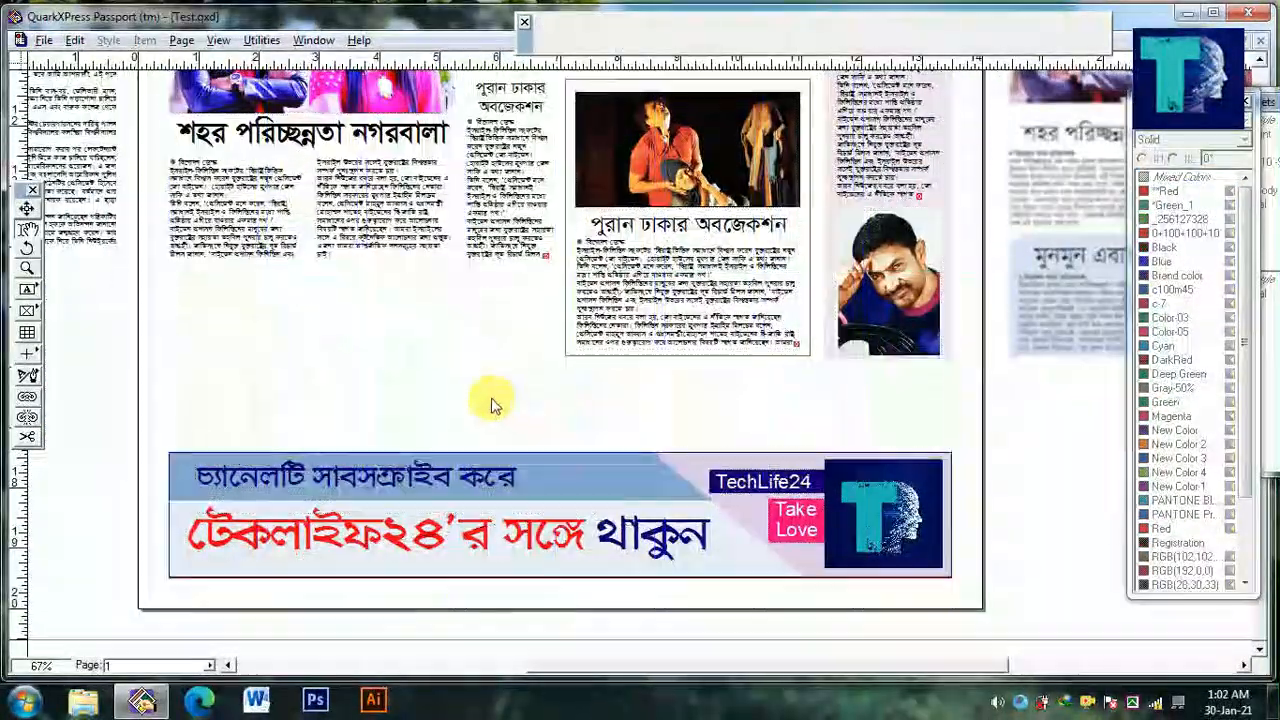
# Shift the empty picture box down slightly and stretch its bottom edge to just above the banner
pyautogui.click(440, 342)
pyautogui.moveTo(437, 355); pyautogui.dragTo(438, 360)
pyautogui.moveTo(362, 384); pyautogui.dragTo(363, 441)
# Extend the framed box around the stage photo to a height of 5.898 in and its story's text box to 3.569 in
pyautogui.moveTo(643, 403); pyautogui.dragTo(570, 467)
pyautogui.click(565, 390)
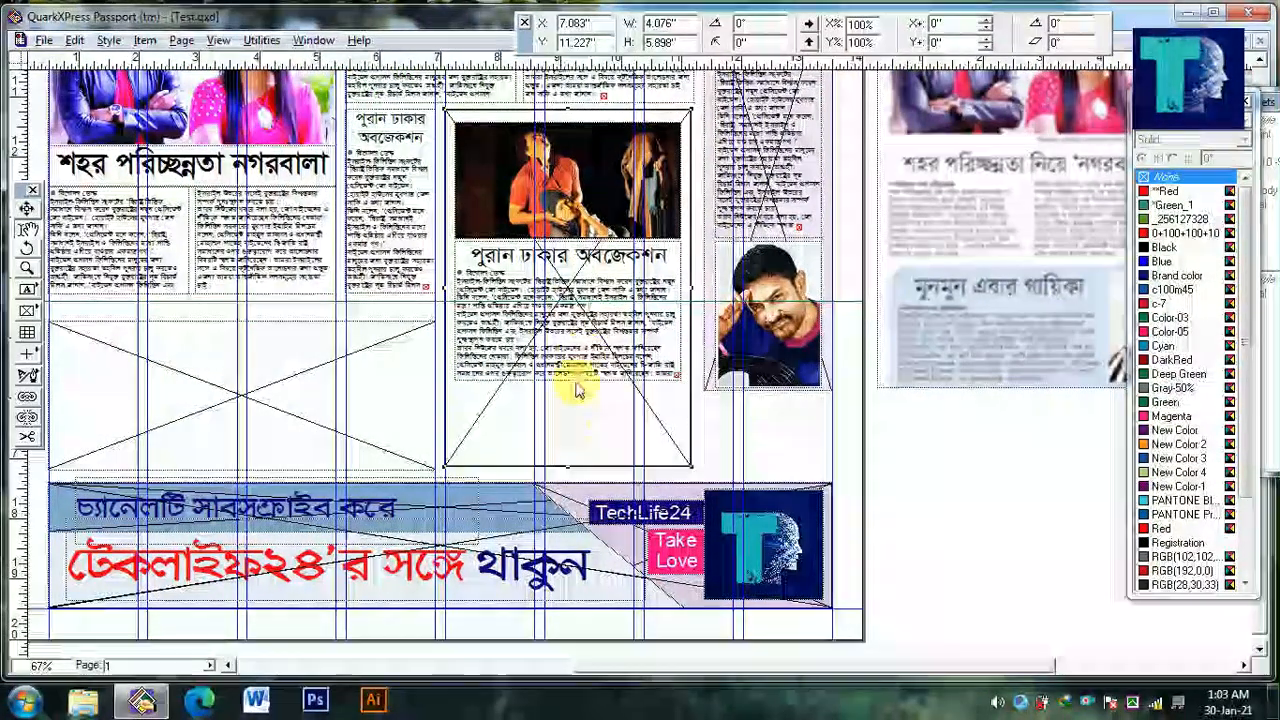
pyautogui.click(576, 379)
pyautogui.moveTo(569, 384); pyautogui.dragTo(563, 463)
pyautogui.moveTo(605, 425); pyautogui.dragTo(545, 463)
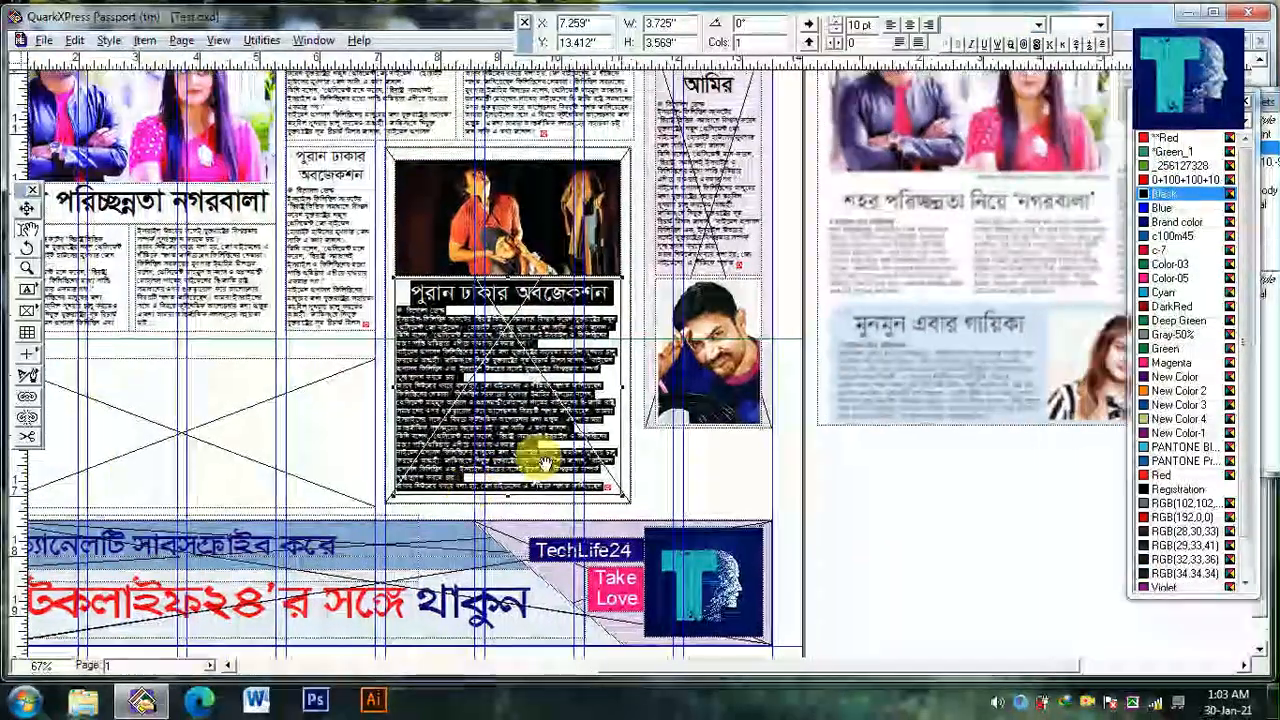
# Stretch the tinted actor box down to just above the banner, move the actor's photo down inside it, and lengthen its story box to 5.246 in
pyautogui.click(668, 425)
pyautogui.moveTo(710, 429); pyautogui.dragTo(709, 502)
pyautogui.click(733, 400)
pyautogui.moveTo(732, 460); pyautogui.dragTo(737, 478)
pyautogui.click(732, 260)
pyautogui.moveTo(718, 281); pyautogui.dragTo(712, 338)
pyautogui.moveTo(771, 373); pyautogui.dragTo(884, 375)
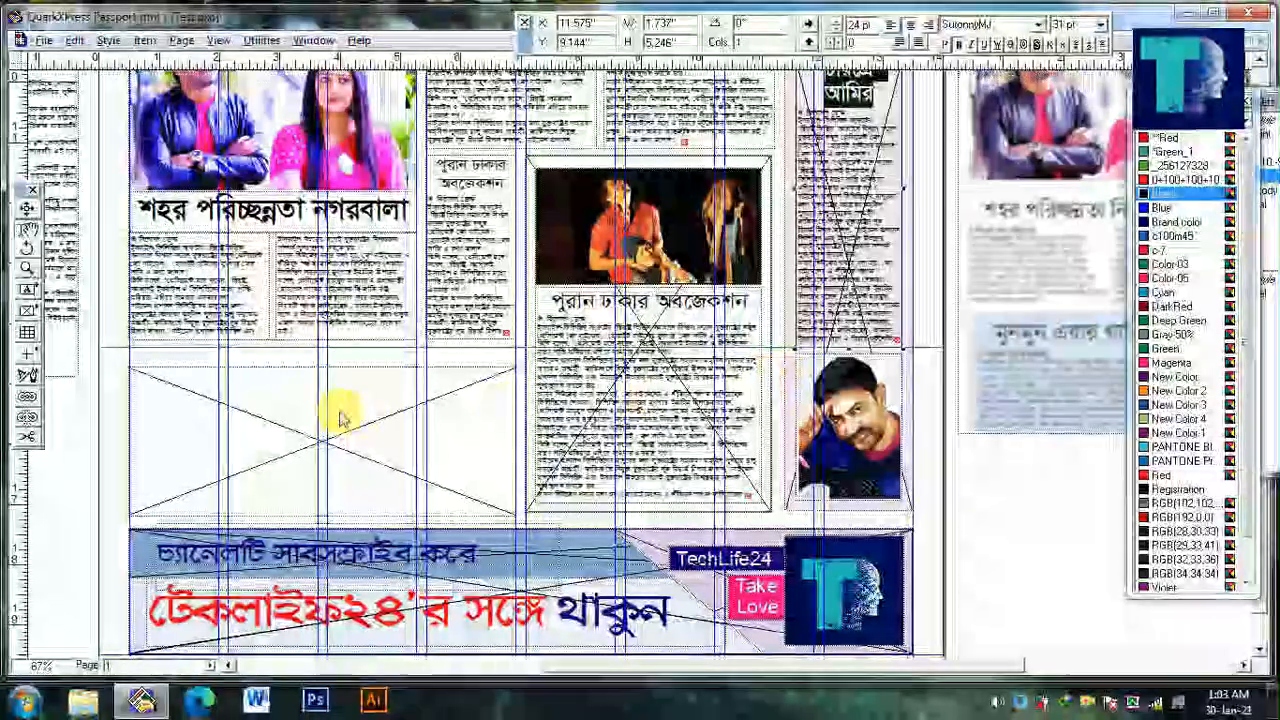
# Raise the top of the empty picture box to Y 14.389 in and fill it with a light tint of Cyan
pyautogui.click(343, 413)
pyautogui.moveTo(326, 368); pyautogui.dragTo(328, 346)
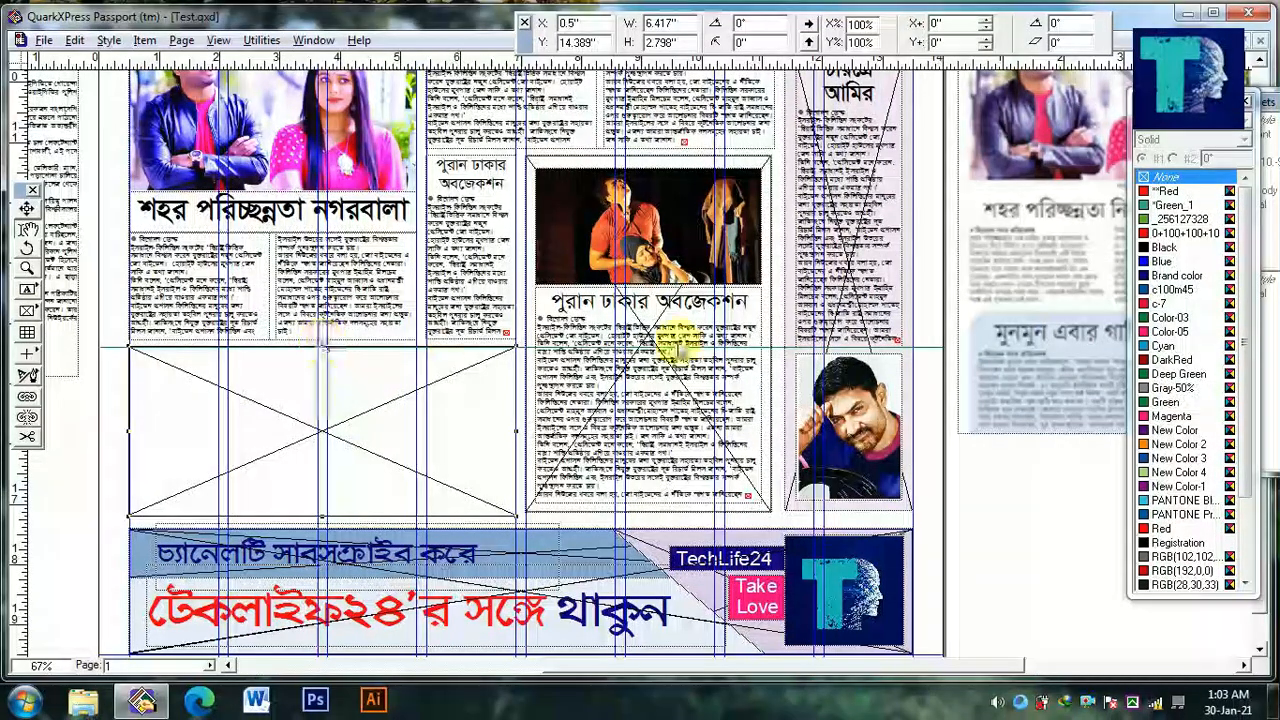
pyautogui.click(1174, 374)
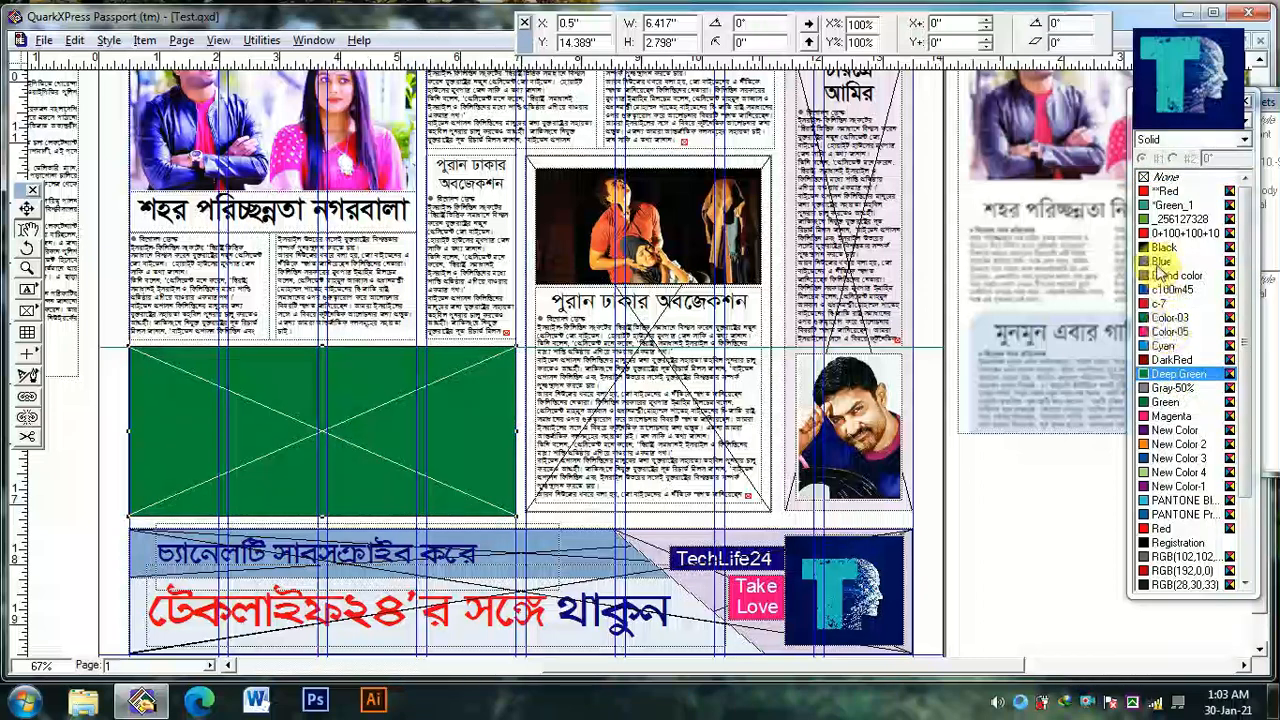
pyautogui.click(1172, 514)
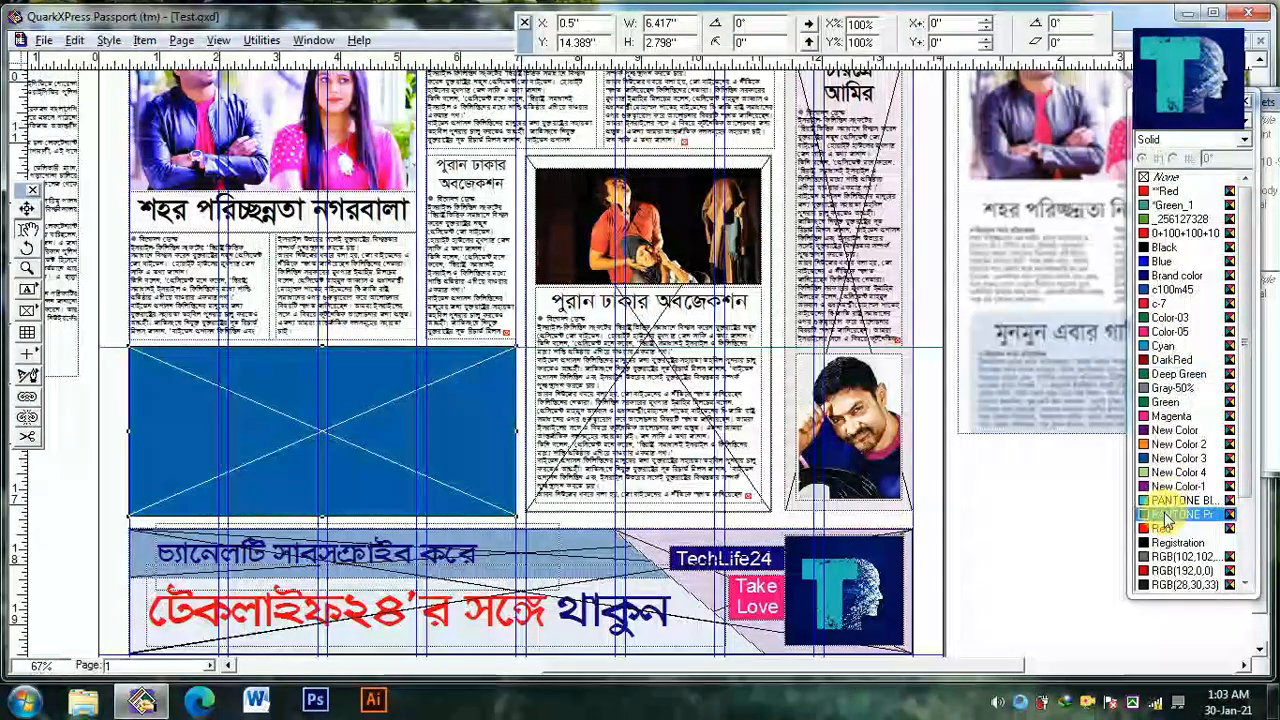
pyautogui.click(1168, 346)
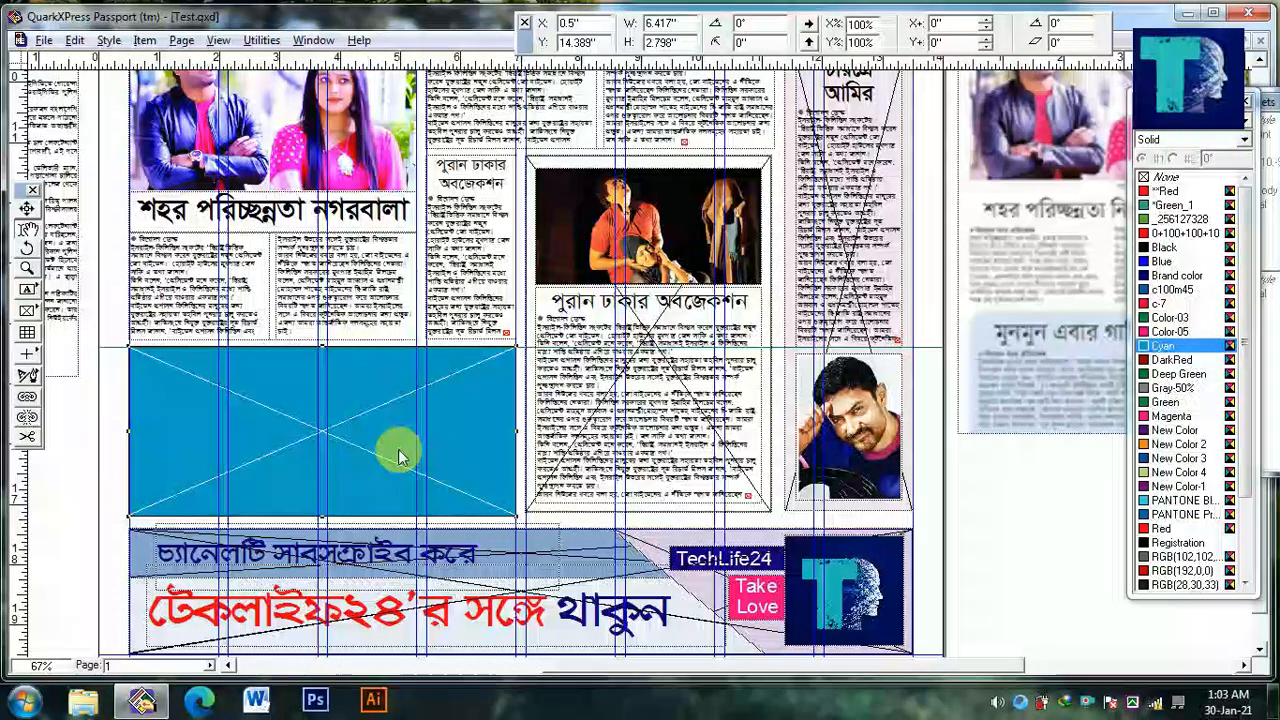
pyautogui.click(1232, 124)
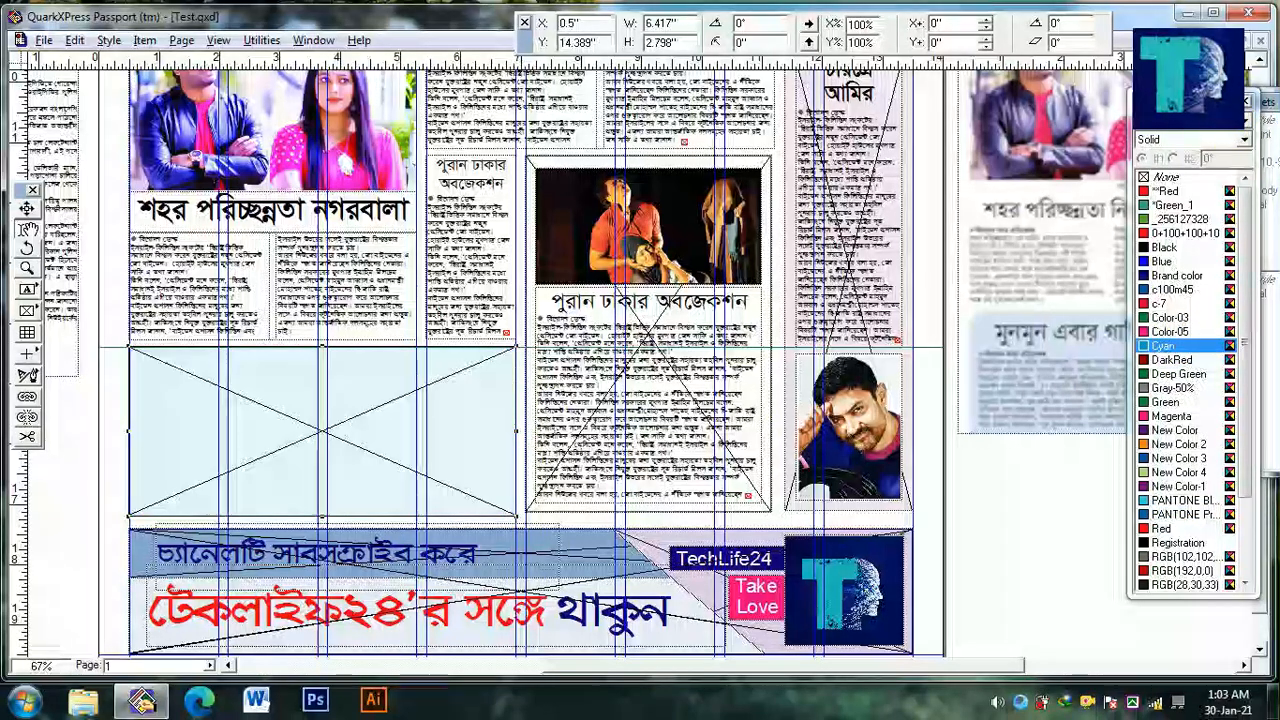
# Duplicate the cyan box in place with Step and Repeat at zero offsets, and lower the copy's top edge to cover only the lower part
pyautogui.hotkey('ctrl', 'alt', 'd')
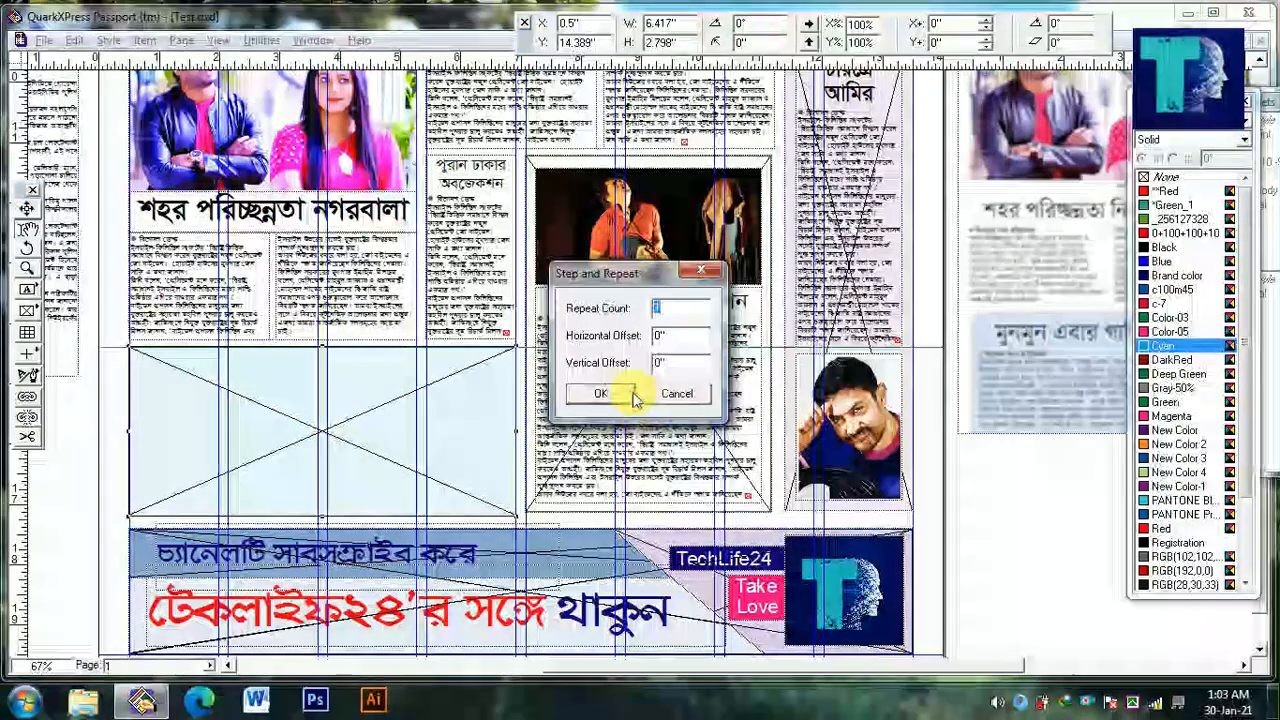
pyautogui.click(626, 393)
pyautogui.moveTo(322, 347); pyautogui.dragTo(330, 416)
pyautogui.hotkey('ctrl', 'z')
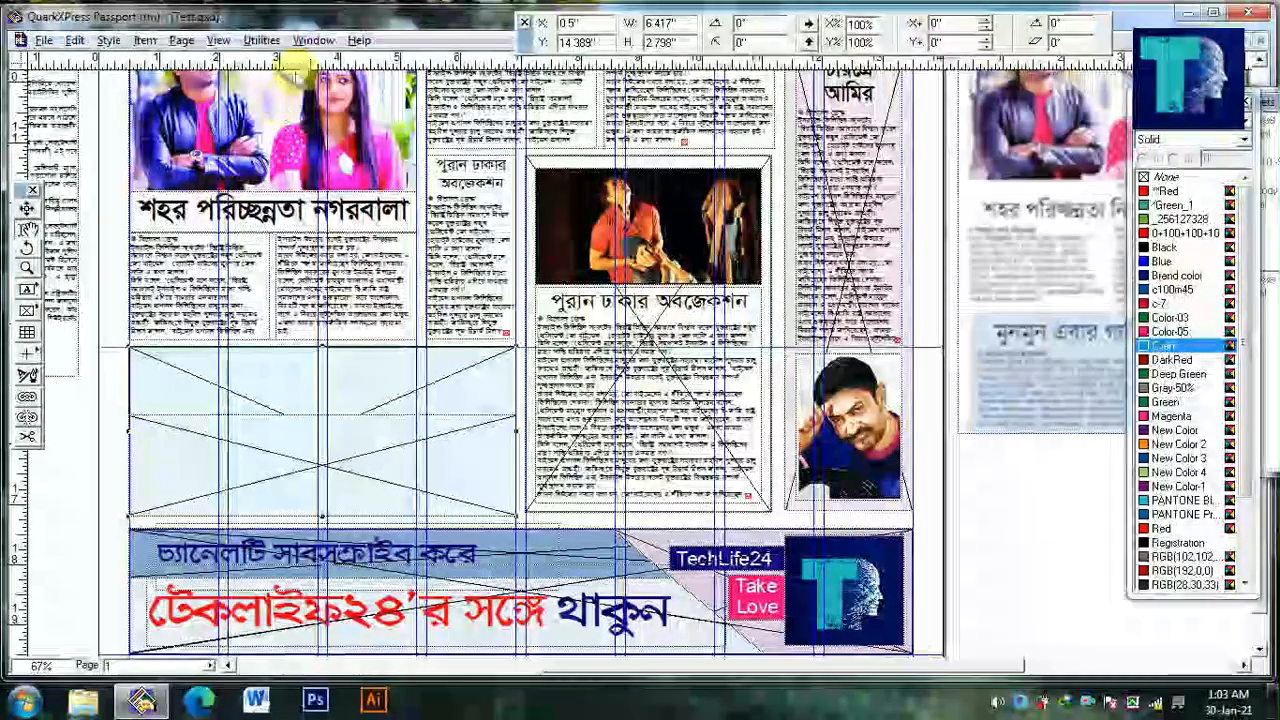
# Change the full-height cyan box's shape to a rounded-corner rectangle
pyautogui.click(181, 40)
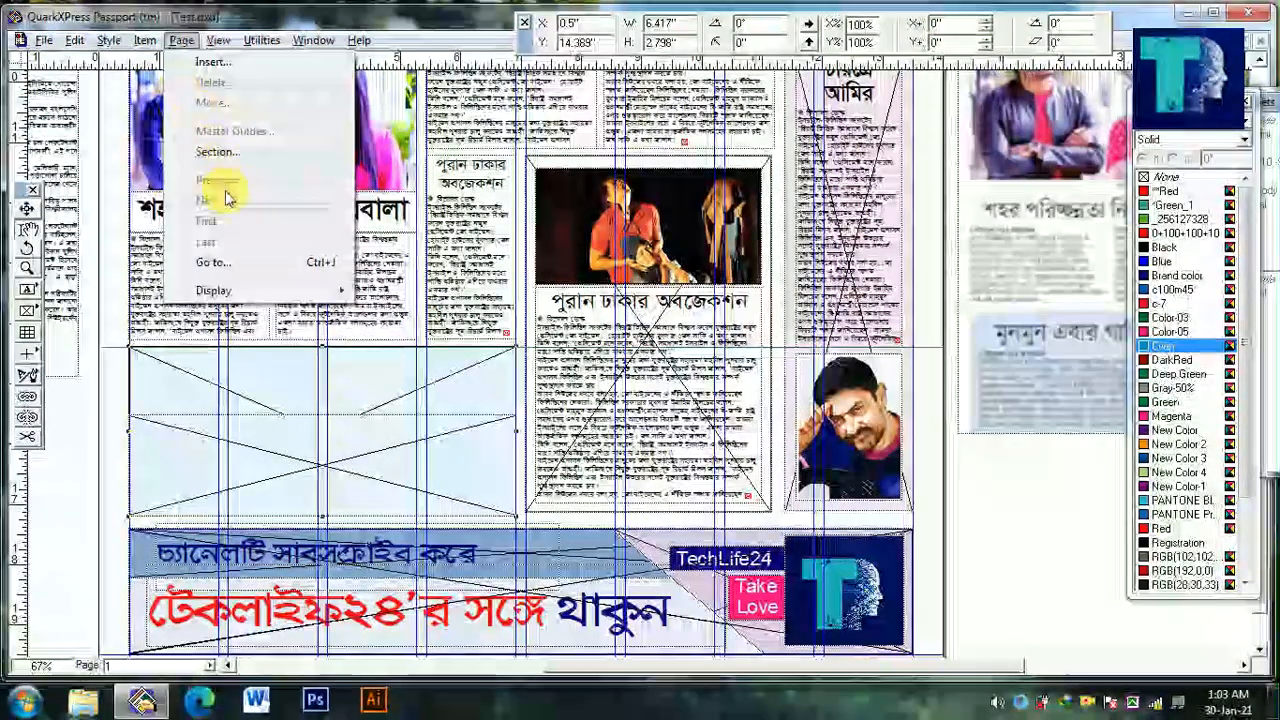
pyautogui.moveTo(146, 41)
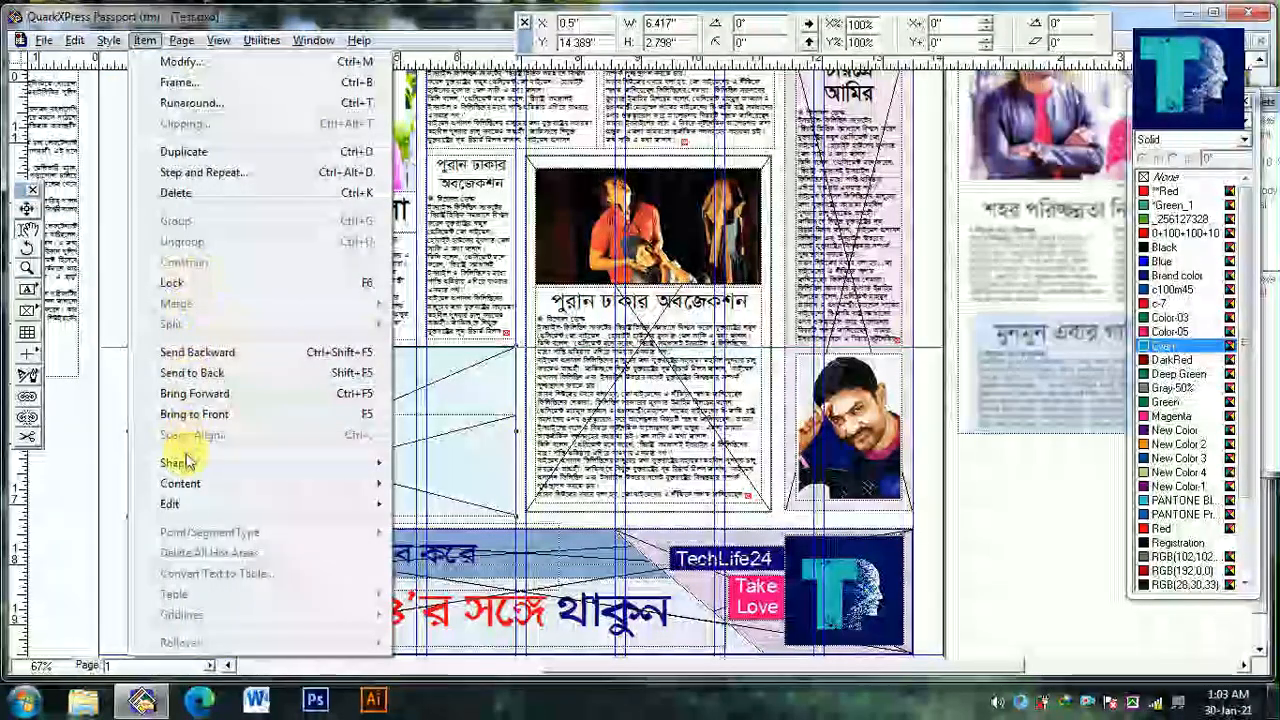
pyautogui.moveTo(177, 460)
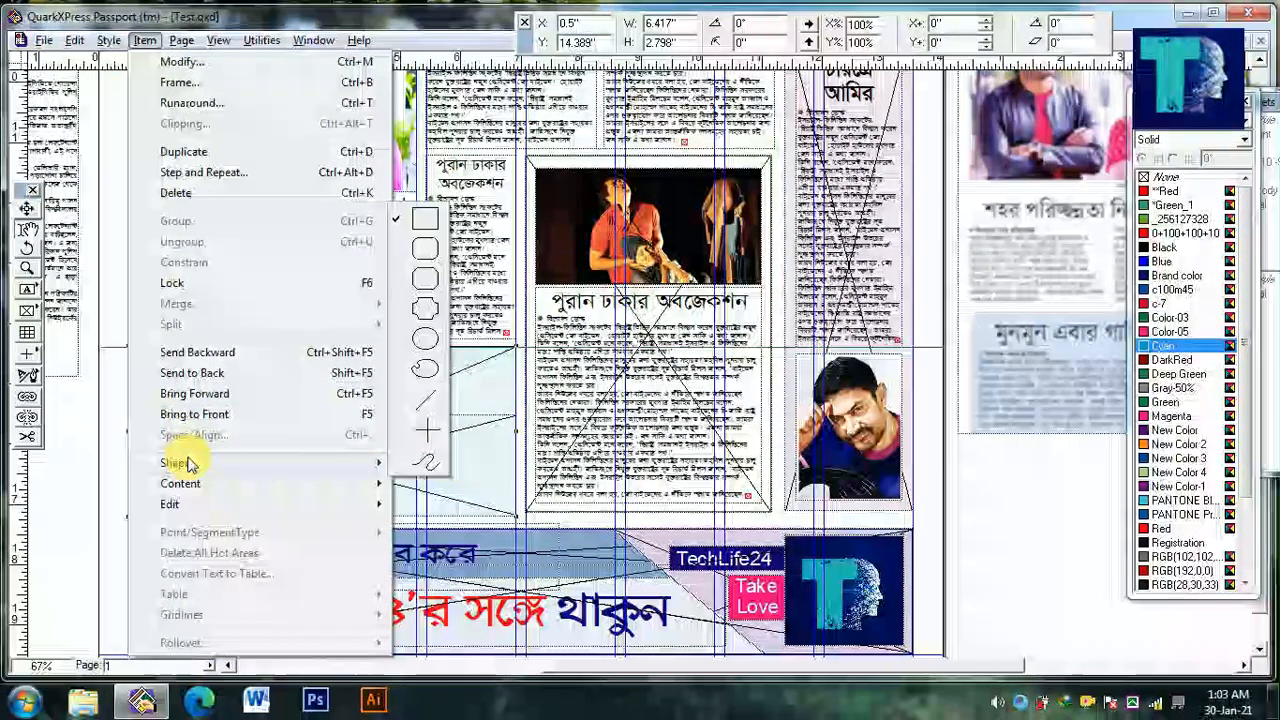
pyautogui.click(428, 256)
pyautogui.press('F7')
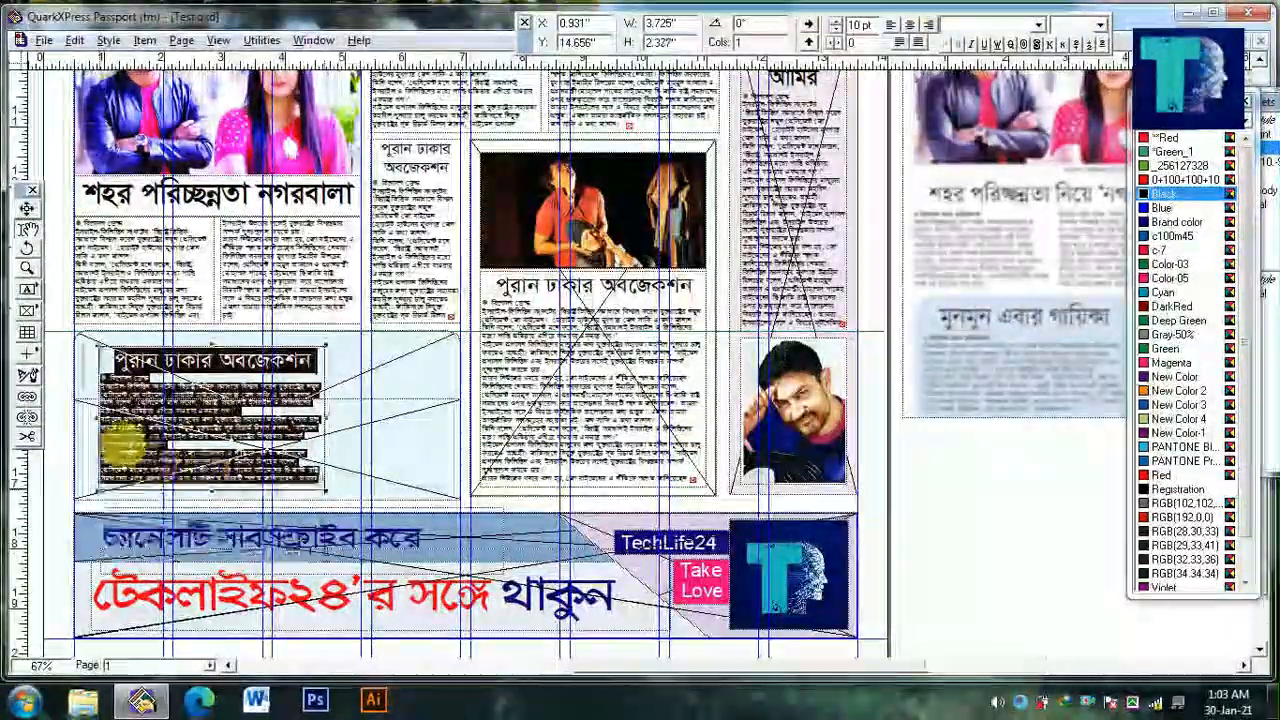
# Fit the copied headline-and-story text box inside the cyan box at X 0.715, Y 14.576 in, sized 3.941 by 2.451 in
pyautogui.scroll(2, 124, 443)
pyautogui.moveTo(80, 398); pyautogui.dragTo(59, 398)
pyautogui.scroll(-1, 425, 430)
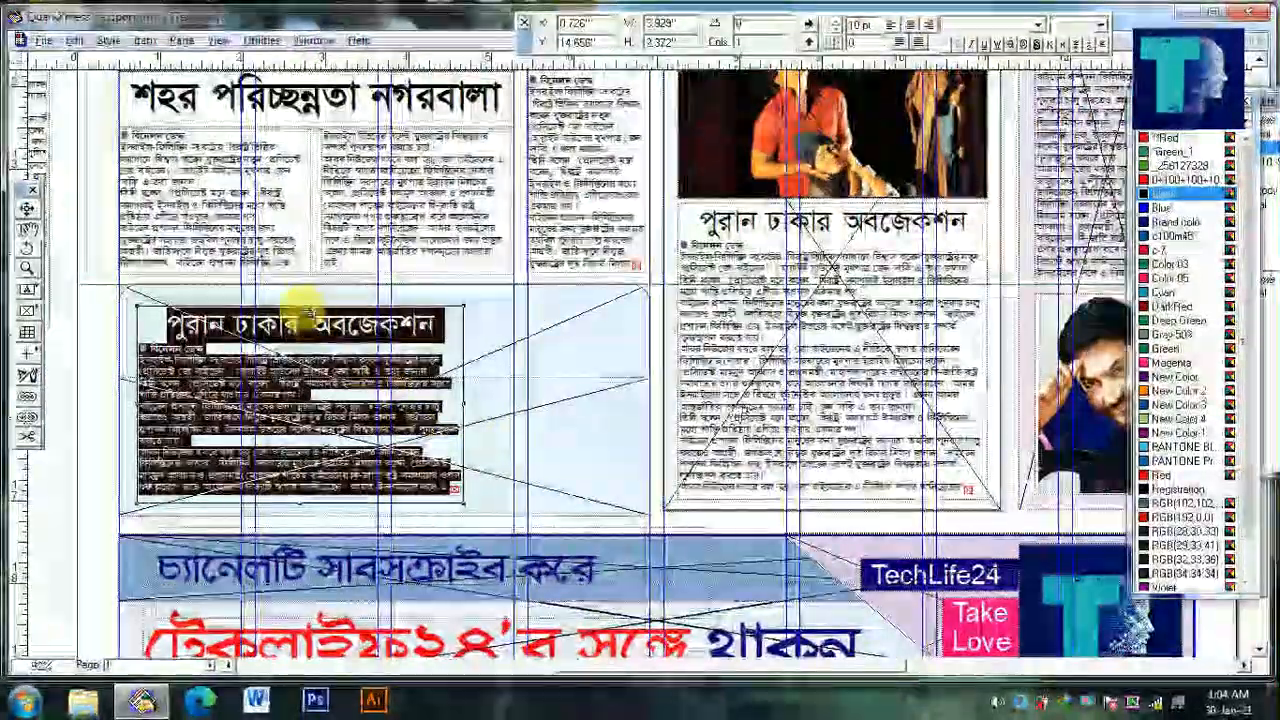
pyautogui.moveTo(302, 306); pyautogui.dragTo(302, 299)
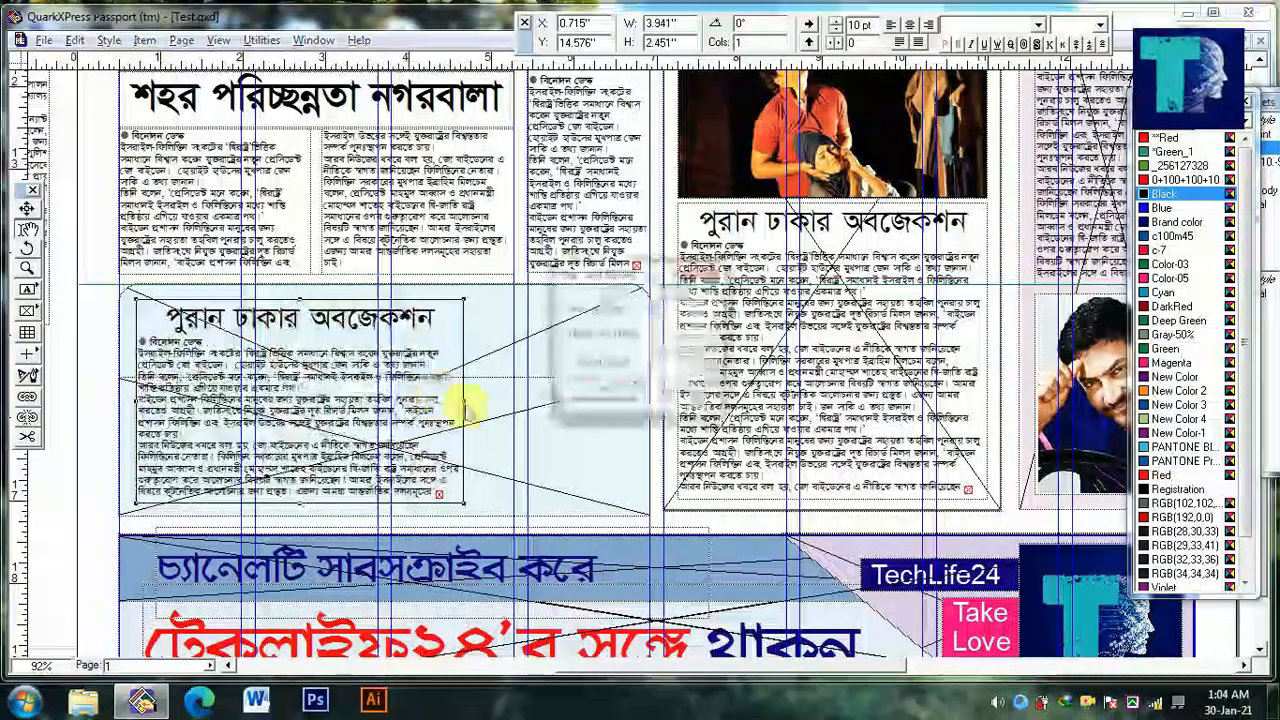
# Duplicate the story box, narrow the copy to 1.878 in at X 4.812 in, empty its text, and convert it to a picture box
pyautogui.click(656, 394)
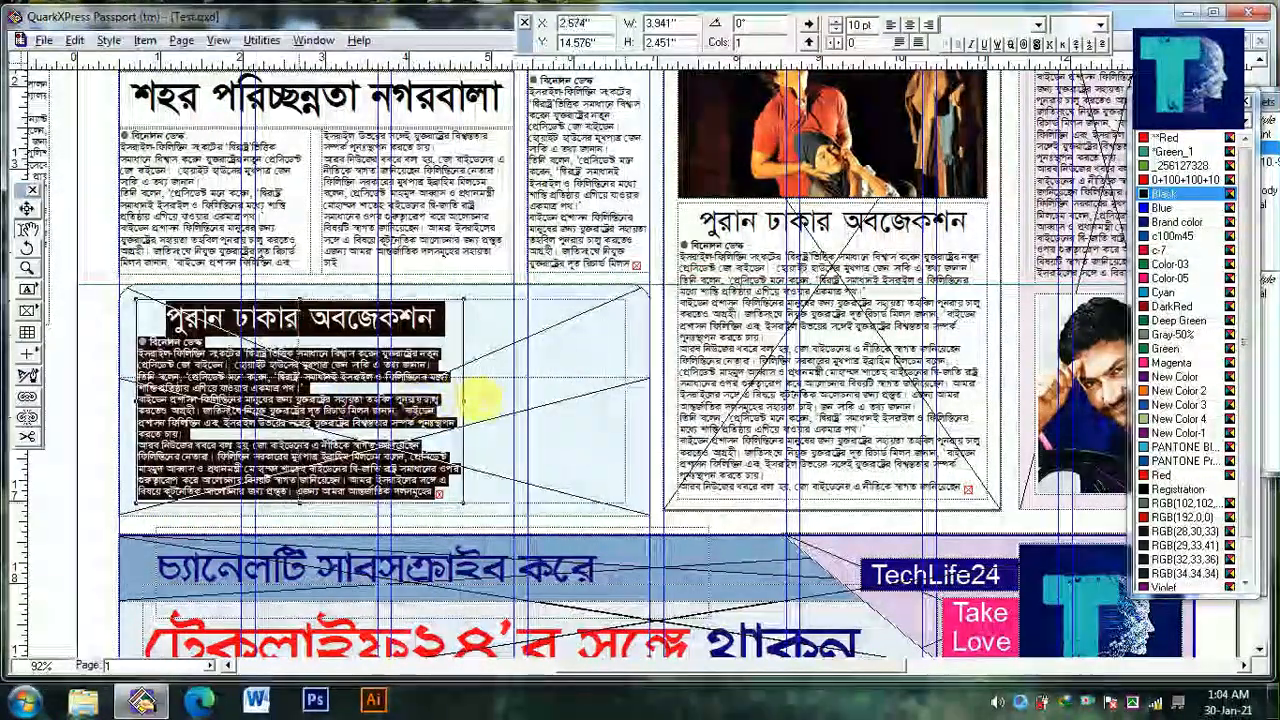
pyautogui.moveTo(480, 398); pyautogui.dragTo(487, 401)
pyautogui.press('Delete')
pyautogui.click(442, 399)
pyautogui.rightClick(573, 398)
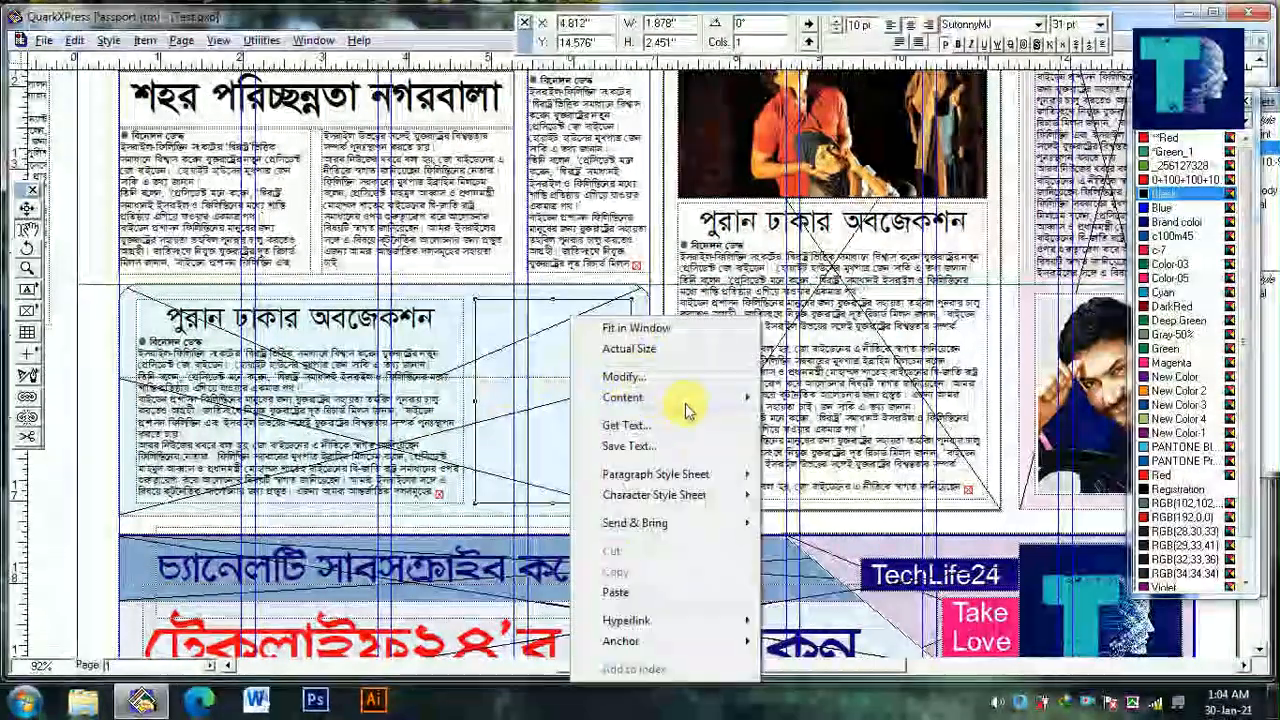
pyautogui.click(771, 409)
pyautogui.moveTo(771, 409); pyautogui.dragTo(325, 422)
# Import the clipping with the singer's photo into the new picture box and shift the image until her portrait fills the box
pyautogui.hotkey('ctrl', 'e')
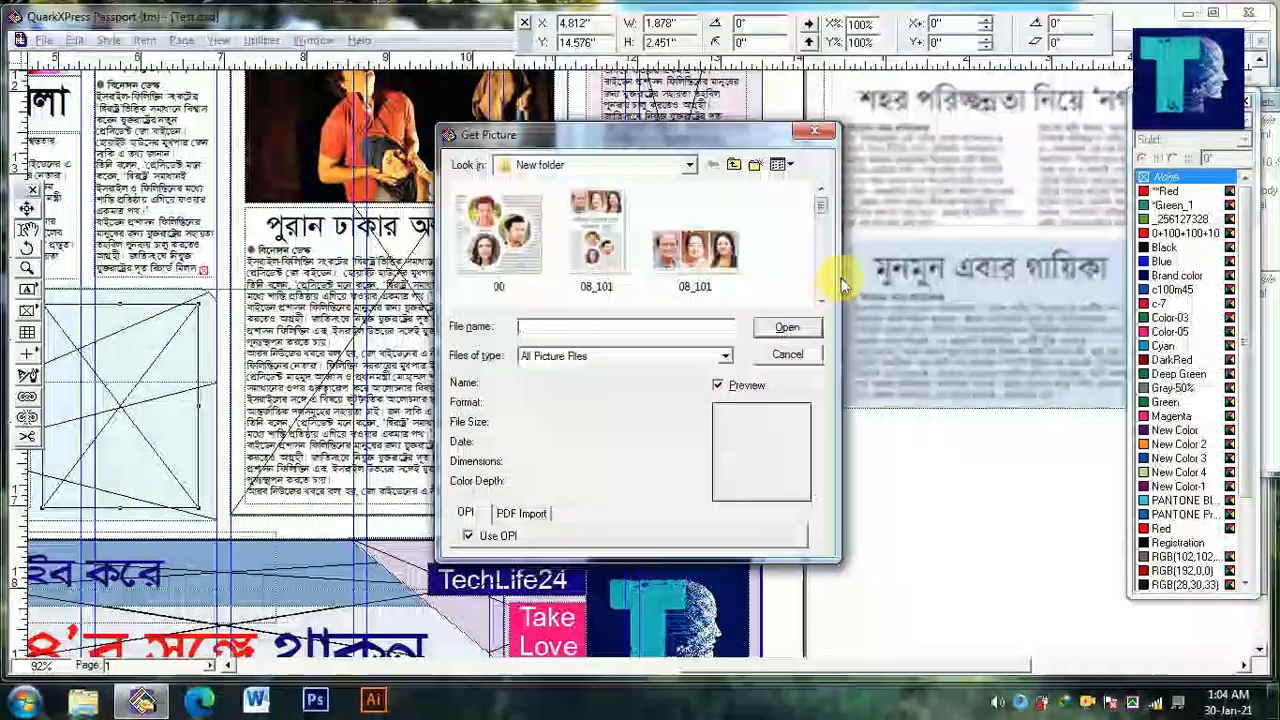
pyautogui.moveTo(820, 200); pyautogui.dragTo(817, 273)
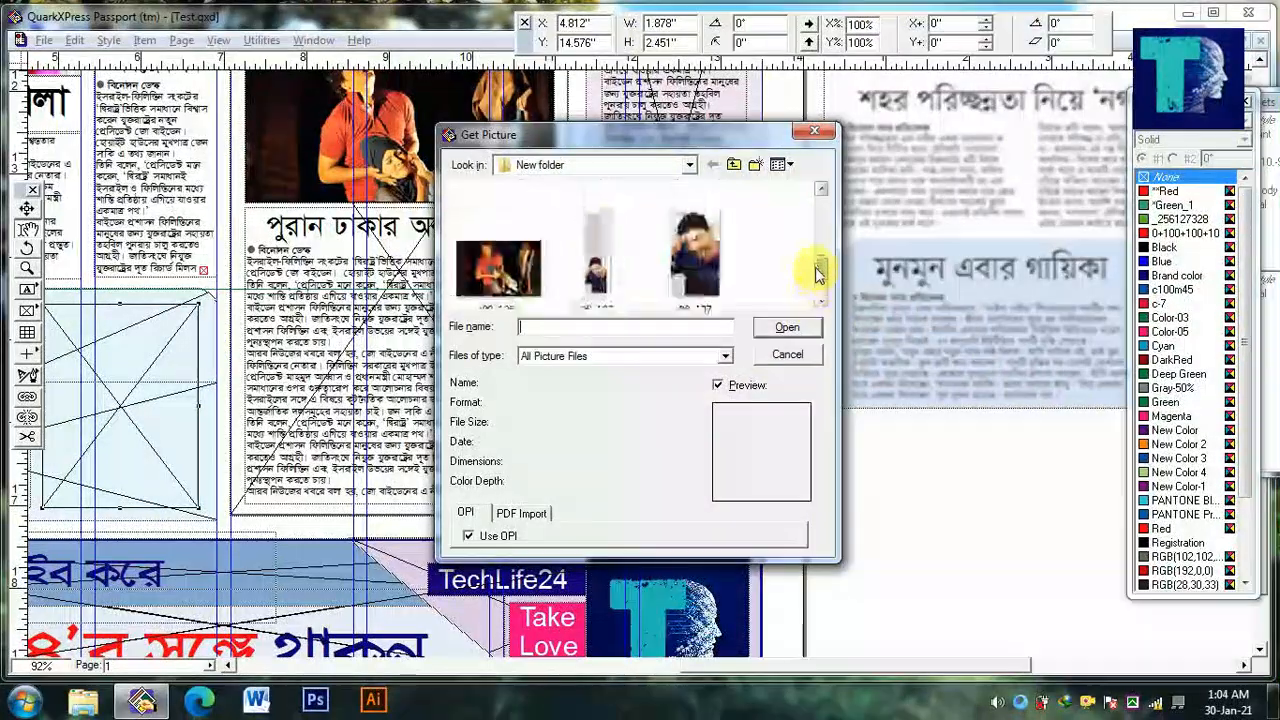
pyautogui.doubleClick(605, 272)
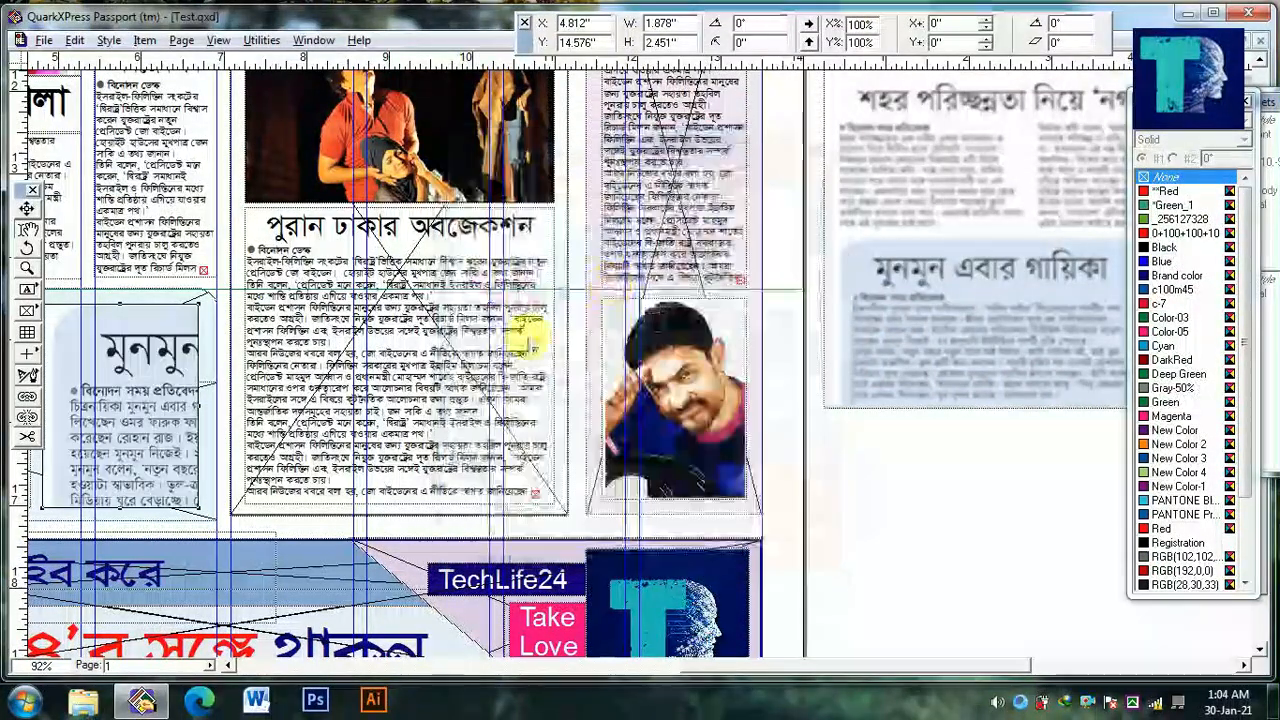
pyautogui.moveTo(188, 440); pyautogui.dragTo(377, 432)
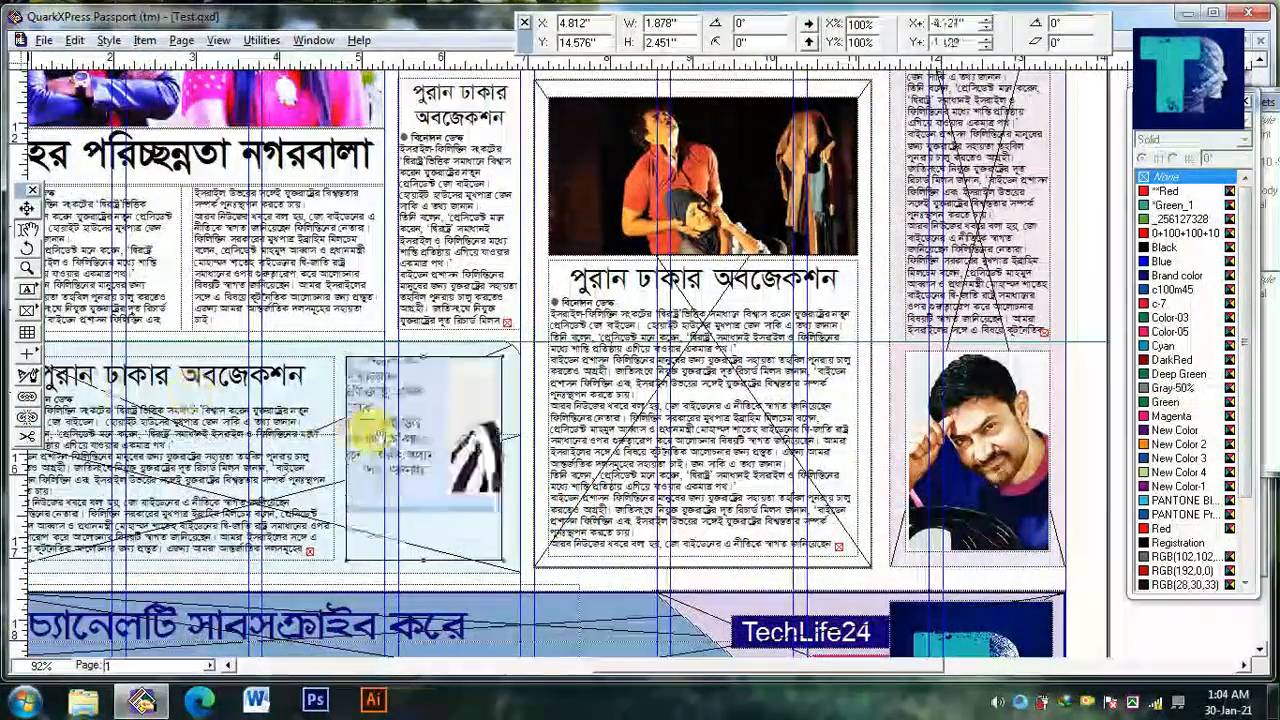
pyautogui.moveTo(305, 497); pyautogui.dragTo(260, 513)
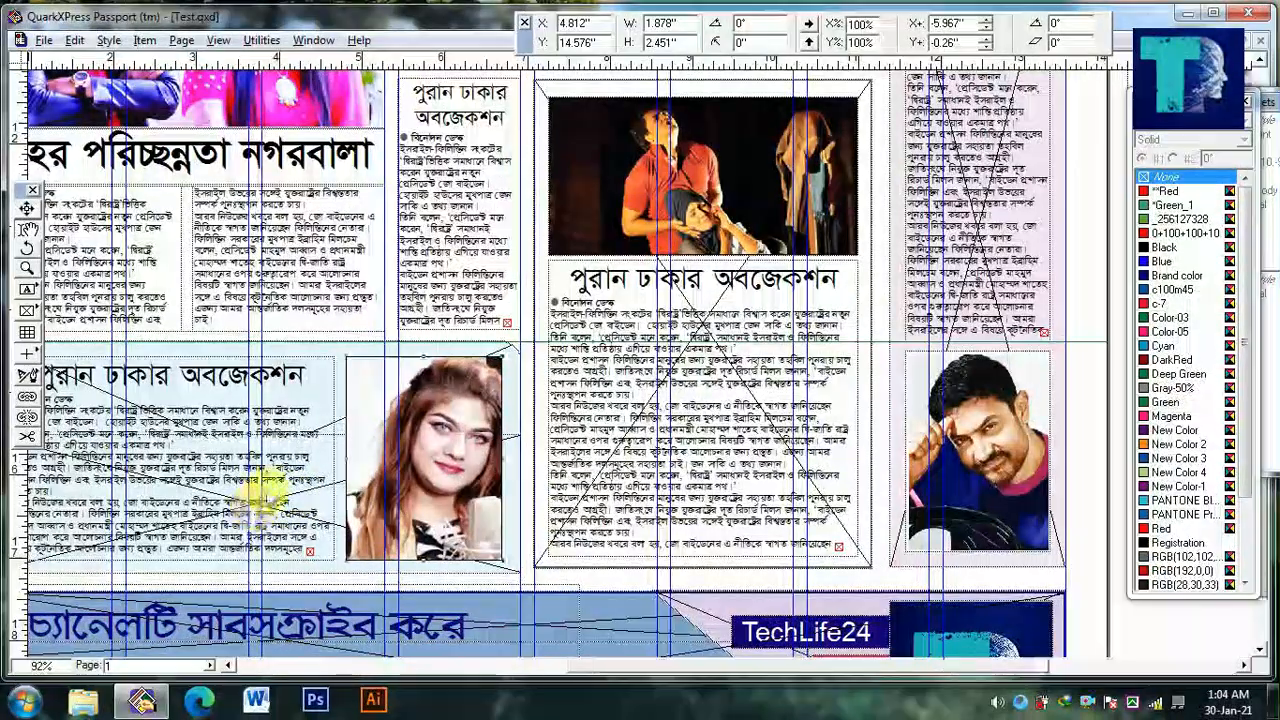
pyautogui.keyDown('ctrl'); pyautogui.keyDown('alt'); pyautogui.click(266, 497); pyautogui.keyUp('alt'); pyautogui.keyUp('ctrl')
pyautogui.press('F7')
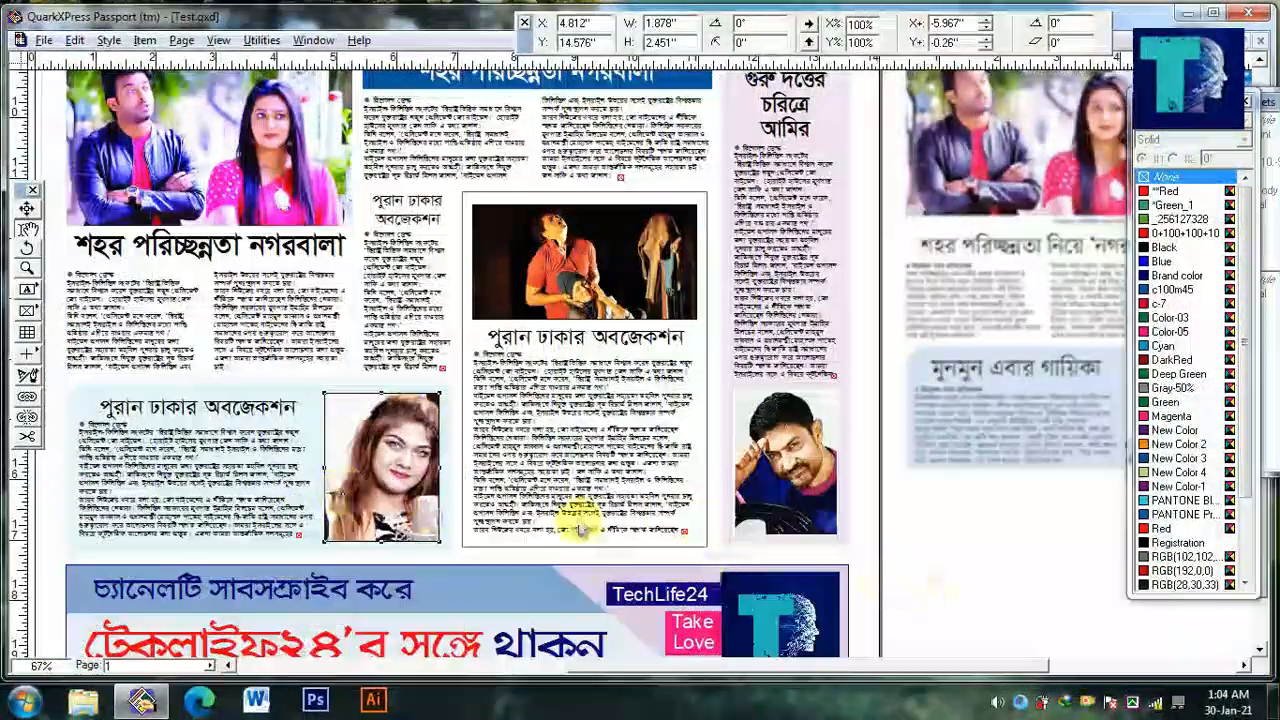
pyautogui.moveTo(397, 512); pyautogui.dragTo(395, 512)
# Replace the headline in the cyan box with "মুনমুন এবার গায়িকা"
pyautogui.click(240, 418)
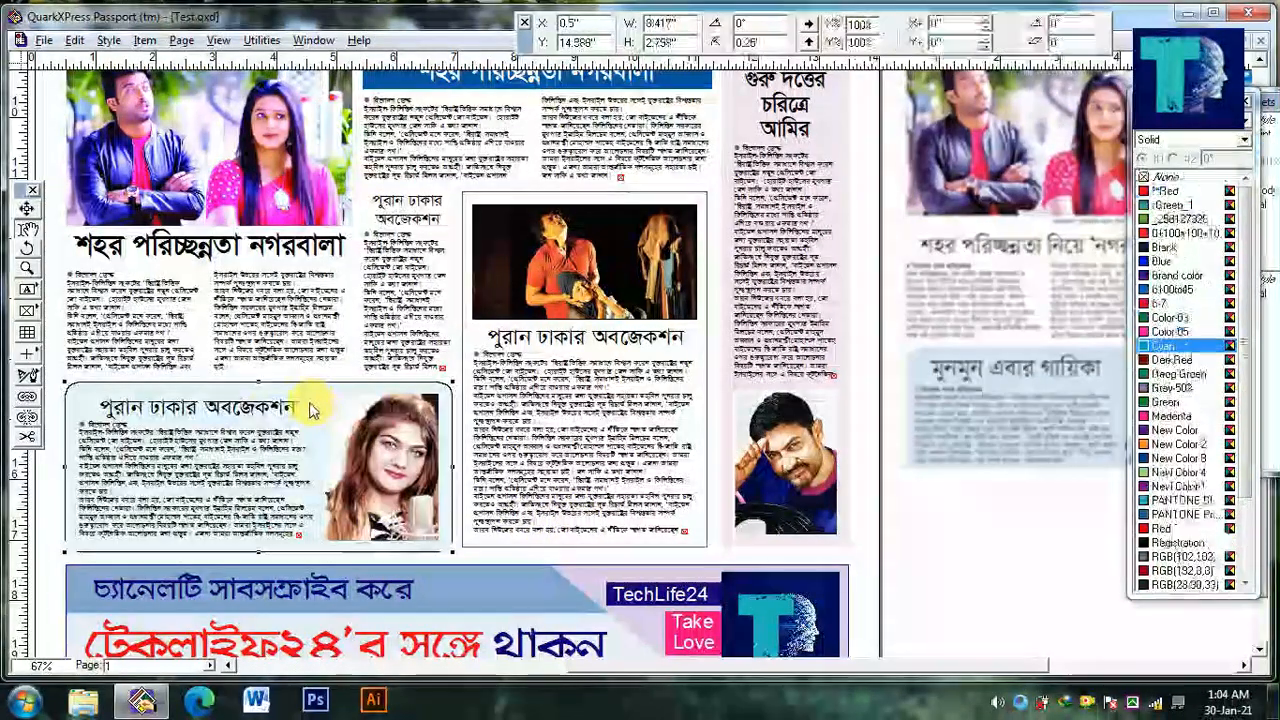
pyautogui.write('মুনমুন এবার গায়িকা')
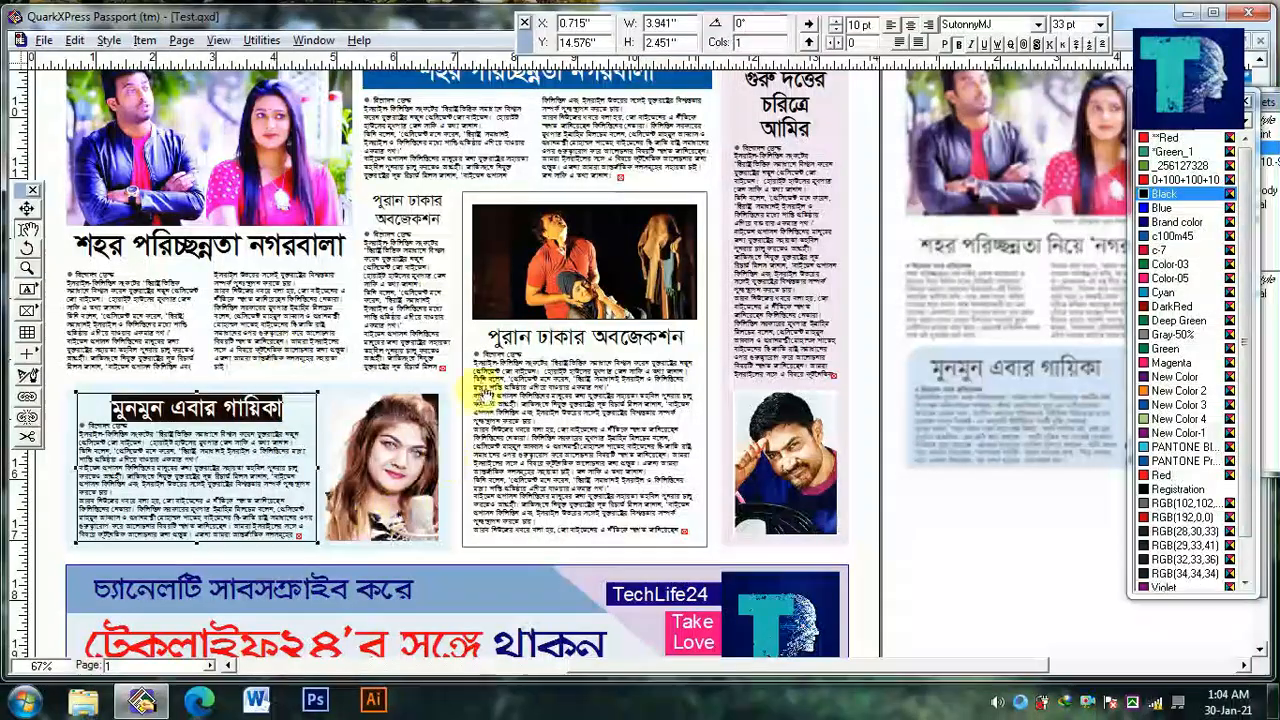
pyautogui.keyDown('alt'); pyautogui.moveTo(490, 396); pyautogui.dragTo(525, 496); pyautogui.keyUp('alt')
pyautogui.press('F7')
pyautogui.press('F7')
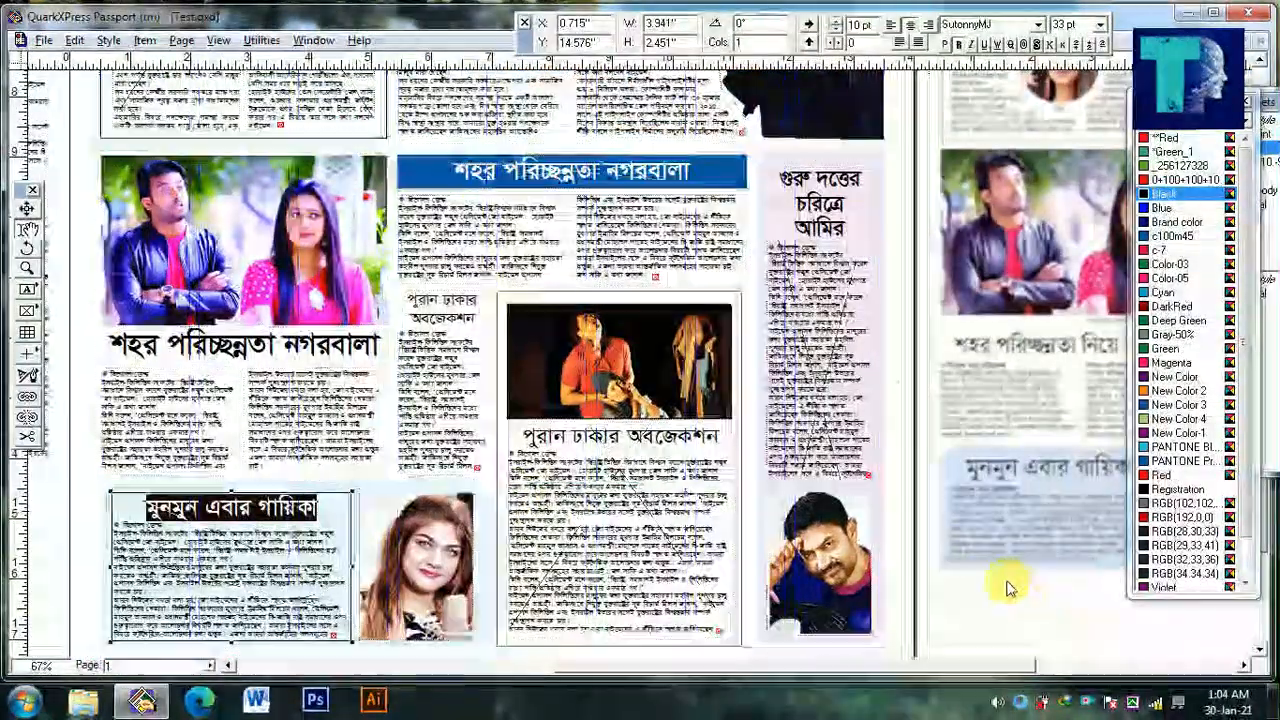
# Trim the overflowing text from the narrow story beside the stage photo so it ends within its box
pyautogui.click(996, 578)
pyautogui.keyDown('ctrl'); pyautogui.keyDown('alt'); pyautogui.click(988, 570); pyautogui.keyUp('alt'); pyautogui.keyUp('ctrl')
pyautogui.keyDown('ctrl'); pyautogui.click(632, 468); pyautogui.keyUp('ctrl')
pyautogui.keyDown('ctrl'); pyautogui.click(632, 468); pyautogui.keyUp('ctrl')
pyautogui.keyDown('alt'); pyautogui.moveTo(686, 566); pyautogui.dragTo(650, 538); pyautogui.keyUp('alt')
pyautogui.click(660, 526)
pyautogui.hotkey('ctrl', 'a')
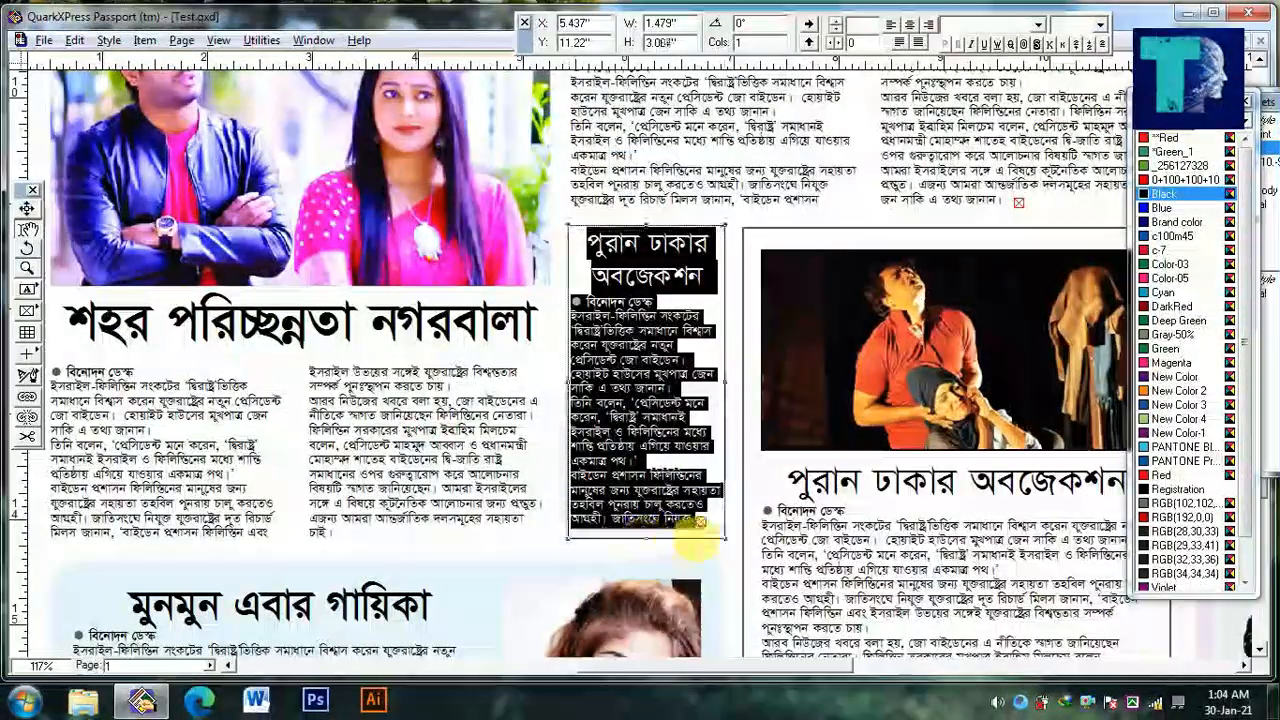
pyautogui.click(712, 520)
pyautogui.hotkey('ctrl', 'shift', 'End')
pyautogui.press('Delete')
# Trim the overflowing text from the remaining stories, including the tall actor column and the framed two-column story in the page's upper half
pyautogui.keyDown('ctrl'); pyautogui.keyDown('alt'); pyautogui.click(811, 507); pyautogui.keyUp('alt'); pyautogui.keyUp('ctrl')
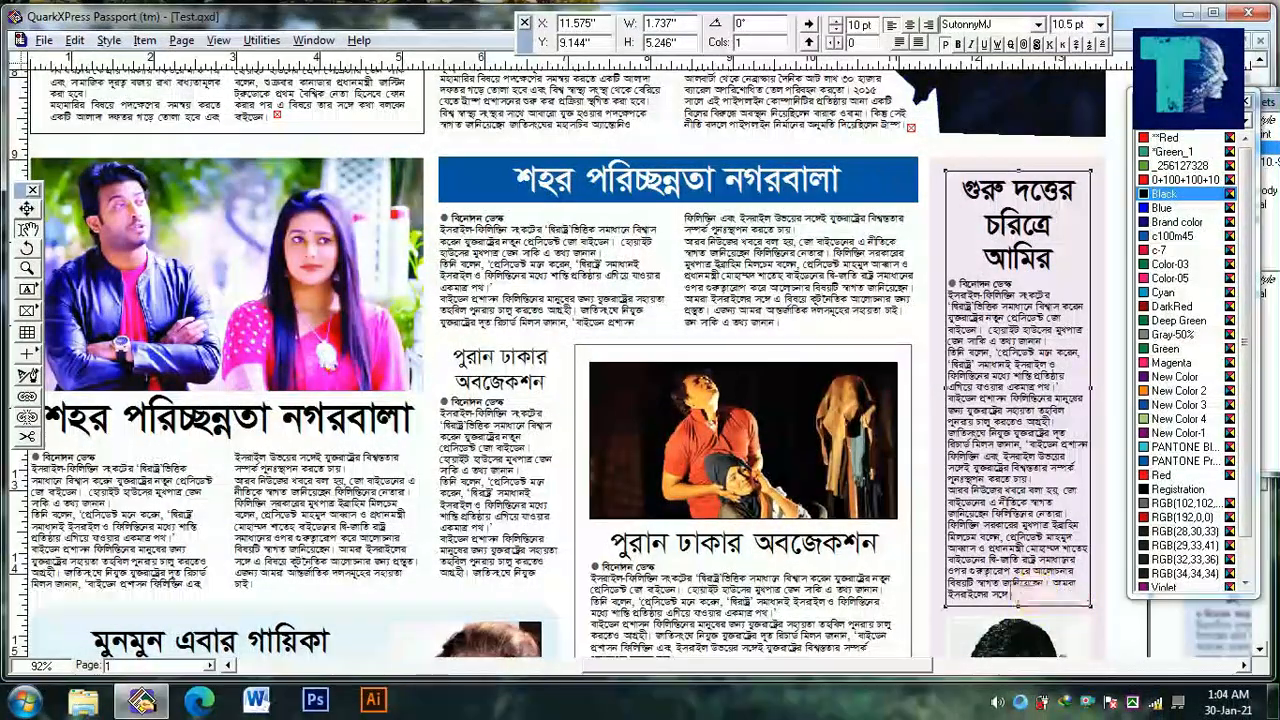
pyautogui.moveTo(867, 177); pyautogui.dragTo(829, 318)
pyautogui.click(850, 270)
pyautogui.hotkey('ctrl', 'a')
pyautogui.click(840, 268)
pyautogui.click(245, 258)
# Delete the spare overflow text box and the reference page image from the pasteboard on either side of the page
pyautogui.scroll(-5, 500, 440)
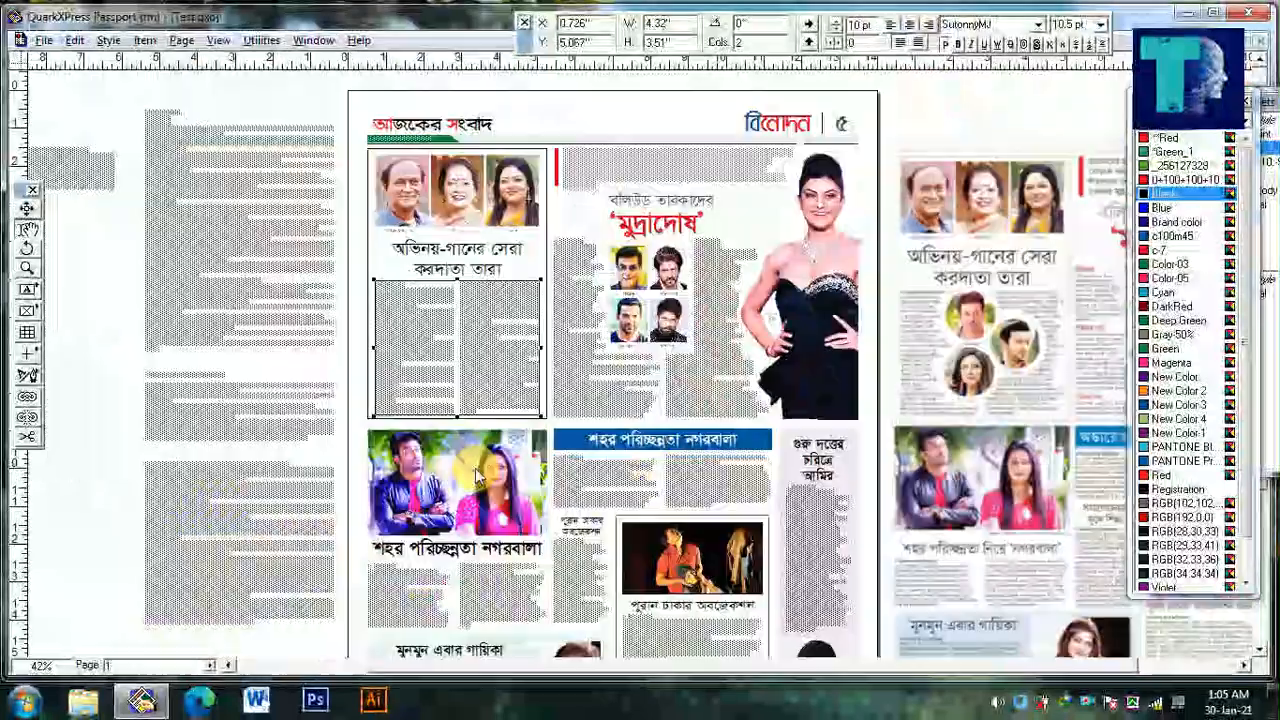
pyautogui.click(236, 420)
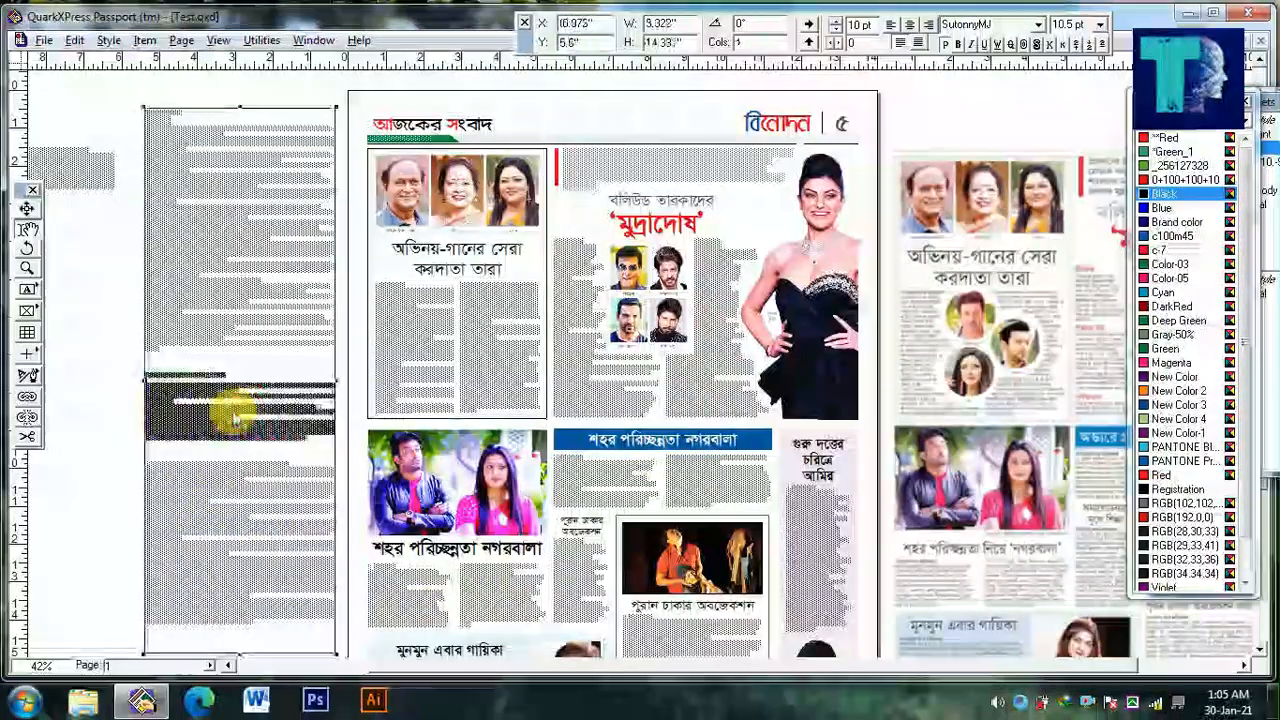
pyautogui.press('Delete')
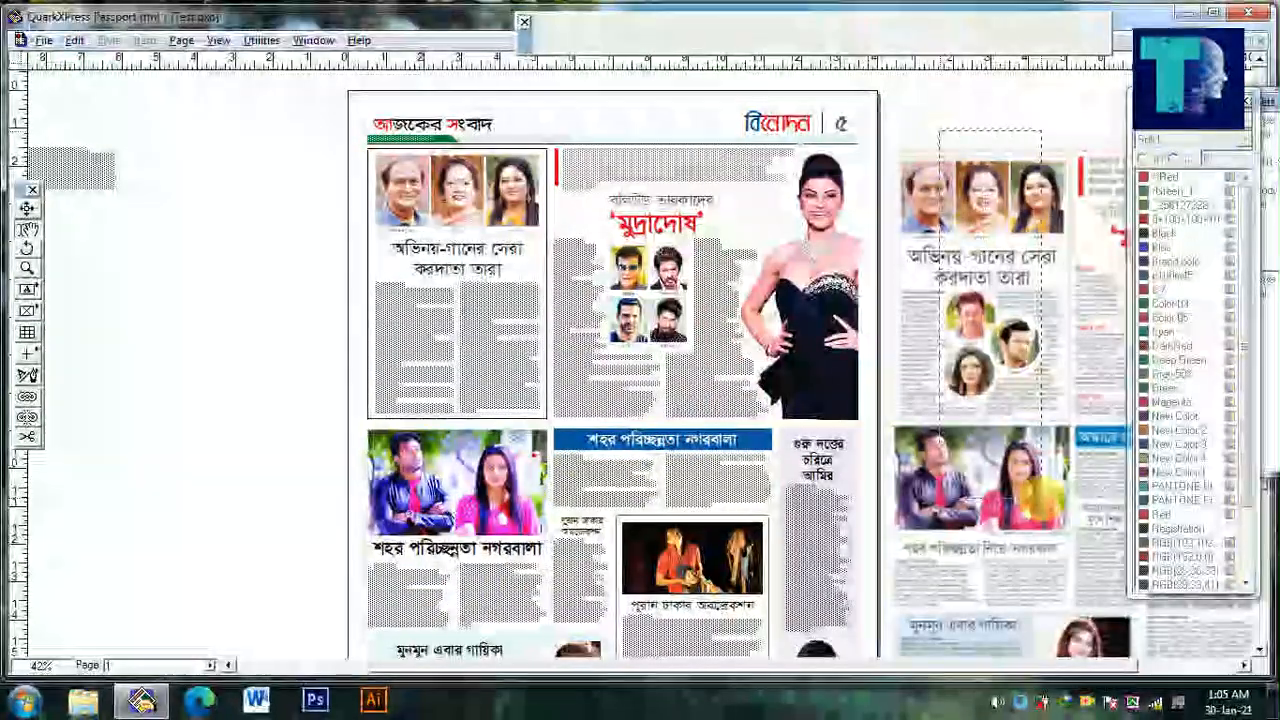
pyautogui.click(1040, 505)
pyautogui.press('Delete')
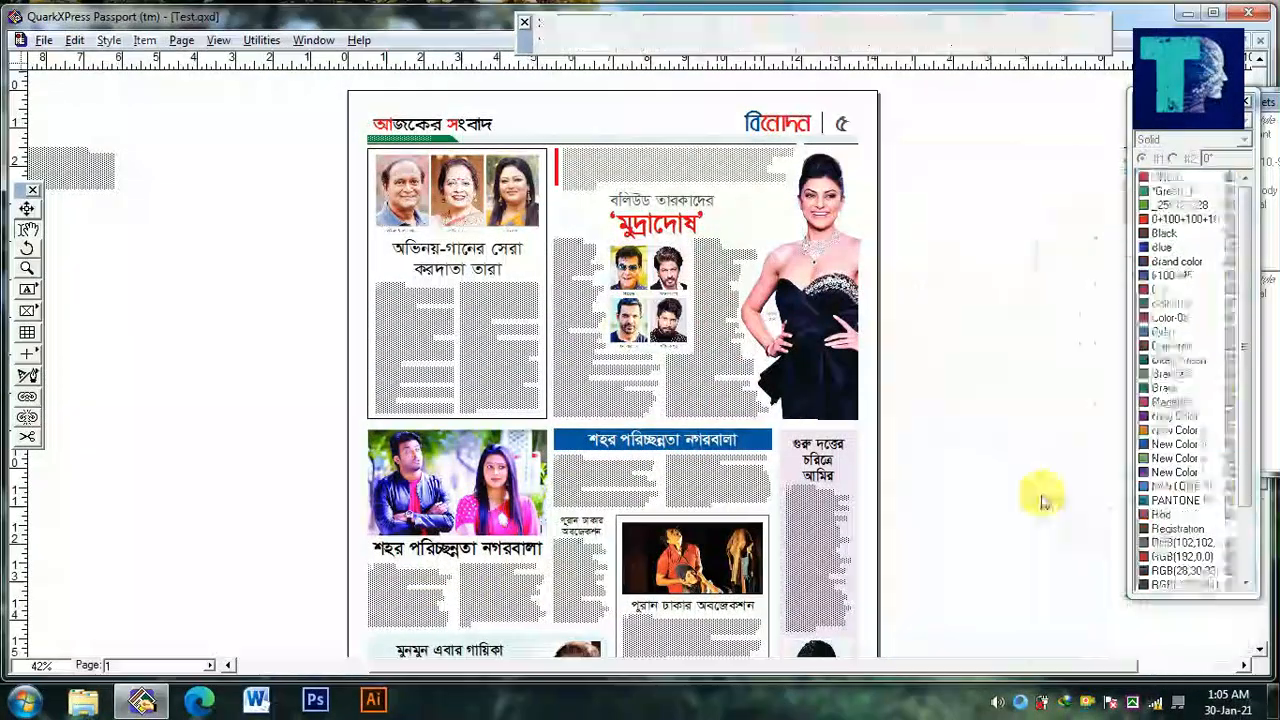
pyautogui.moveTo(1012, 543); pyautogui.dragTo(992, 362)
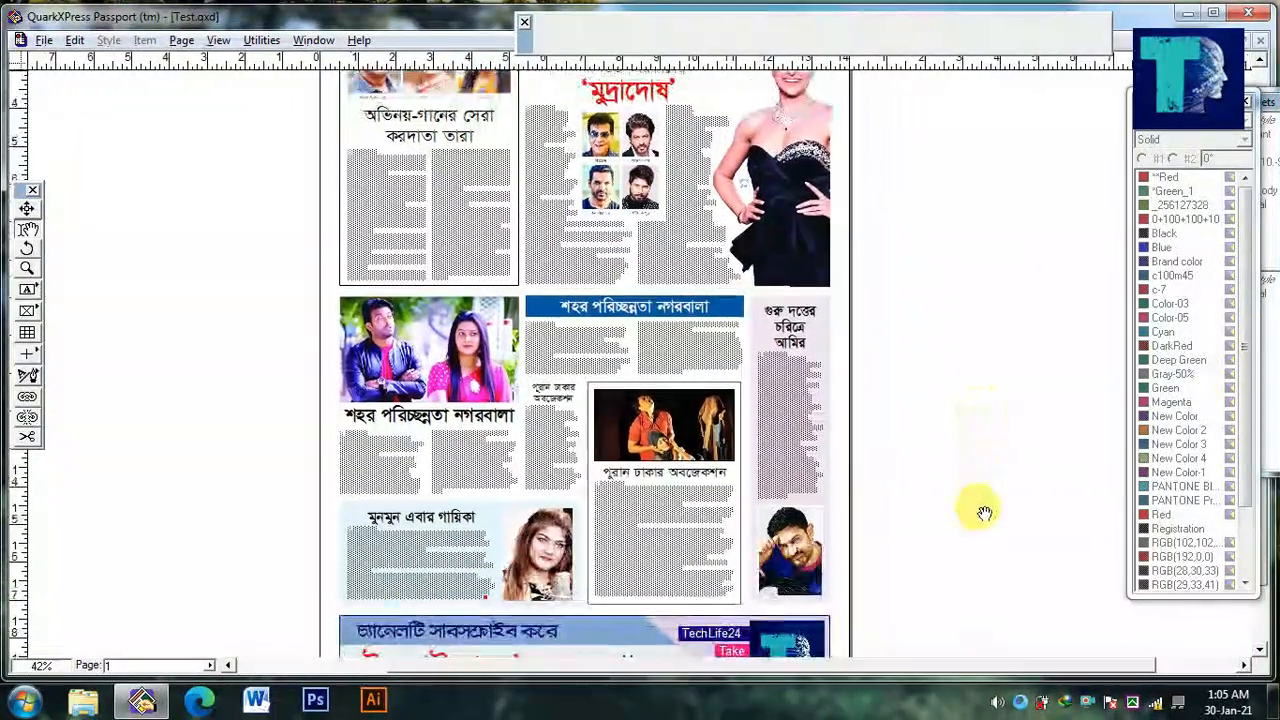
# Copy the closing phrase of the story under the couple's photo and paste it to fill the last line
pyautogui.keyDown('ctrl'); pyautogui.click(600, 410); pyautogui.keyUp('ctrl')
pyautogui.keyDown('ctrl'); pyautogui.click(600, 410); pyautogui.keyUp('ctrl')
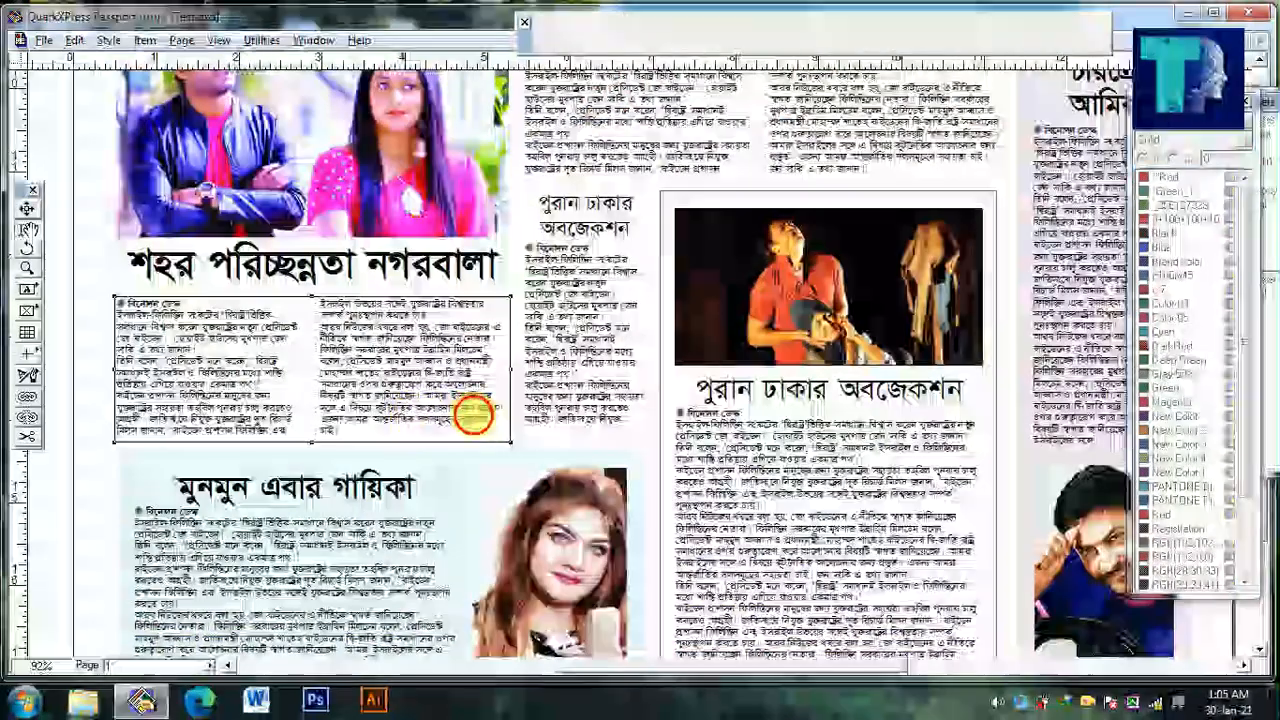
pyautogui.click(477, 417)
pyautogui.hotkey('ctrl', 'c')
pyautogui.click(409, 438)
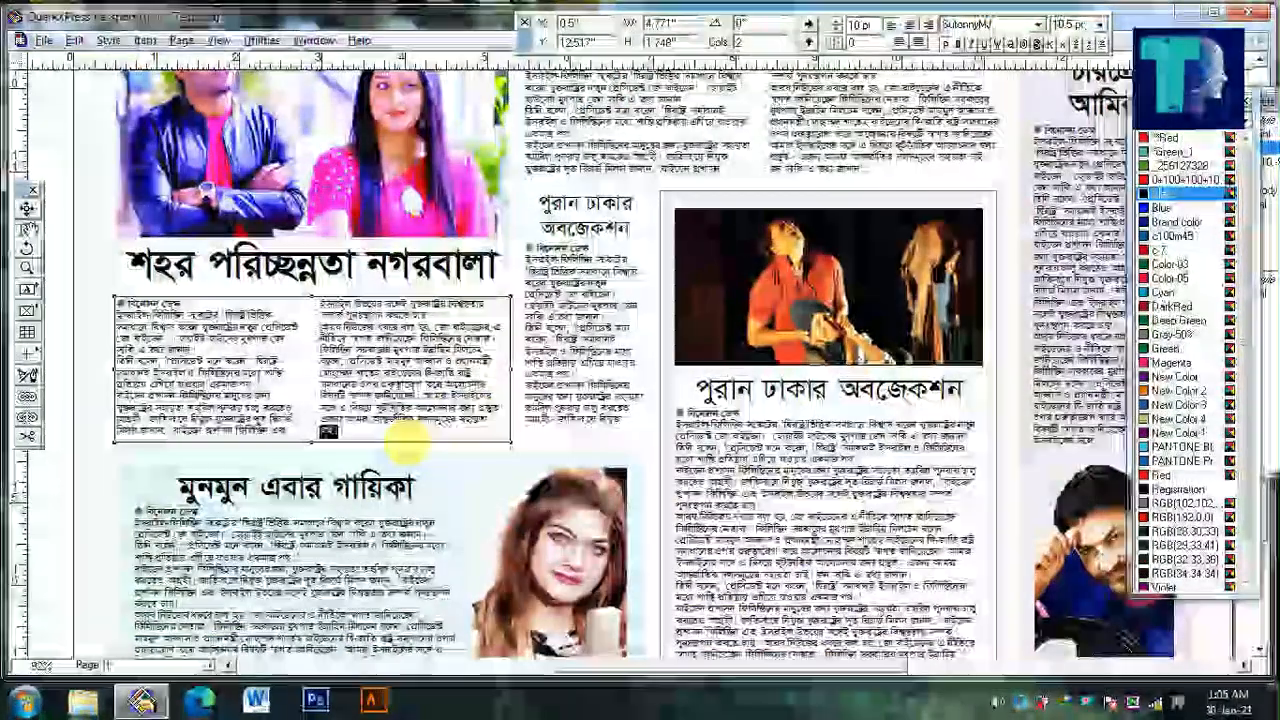
pyautogui.hotkey('ctrl', 'v')
pyautogui.keyDown('ctrl'); pyautogui.click(466, 440); pyautogui.keyUp('ctrl')
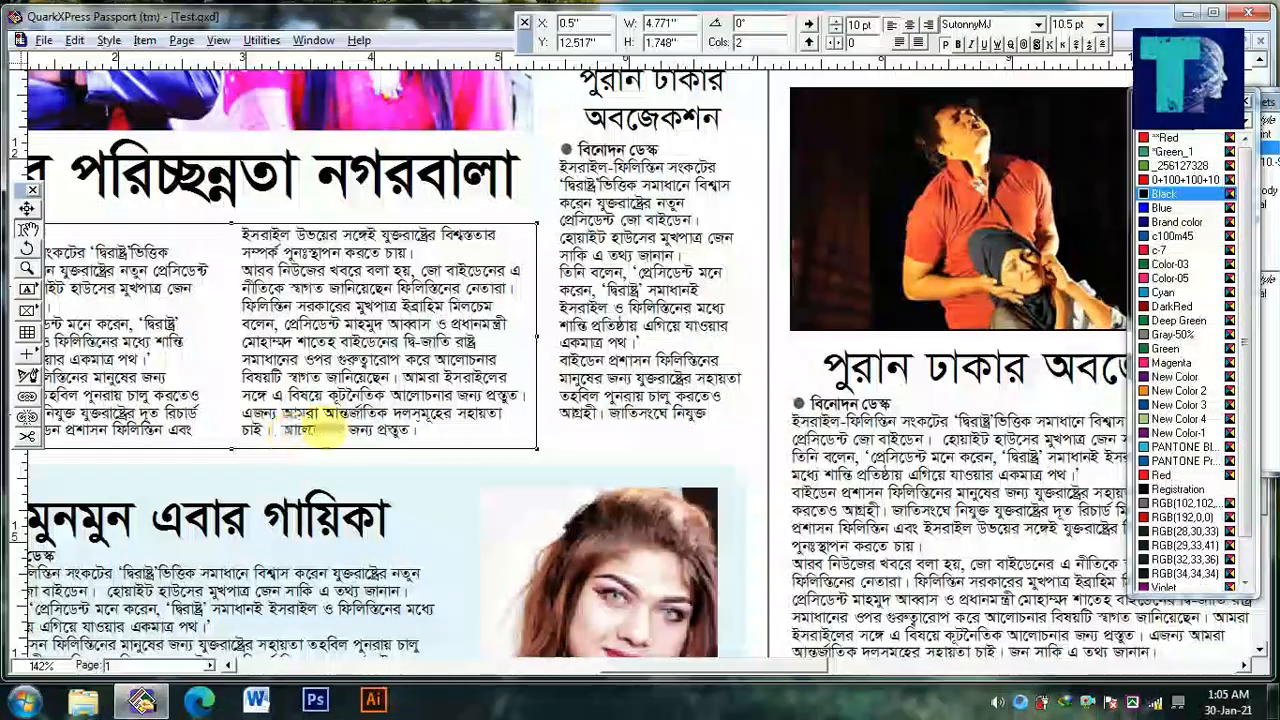
# Color the headline "গুরু দত্তের চরিত্রে আমির" in the tinted column purple
pyautogui.scroll(-3, 357, 440)
pyautogui.click(123, 535)
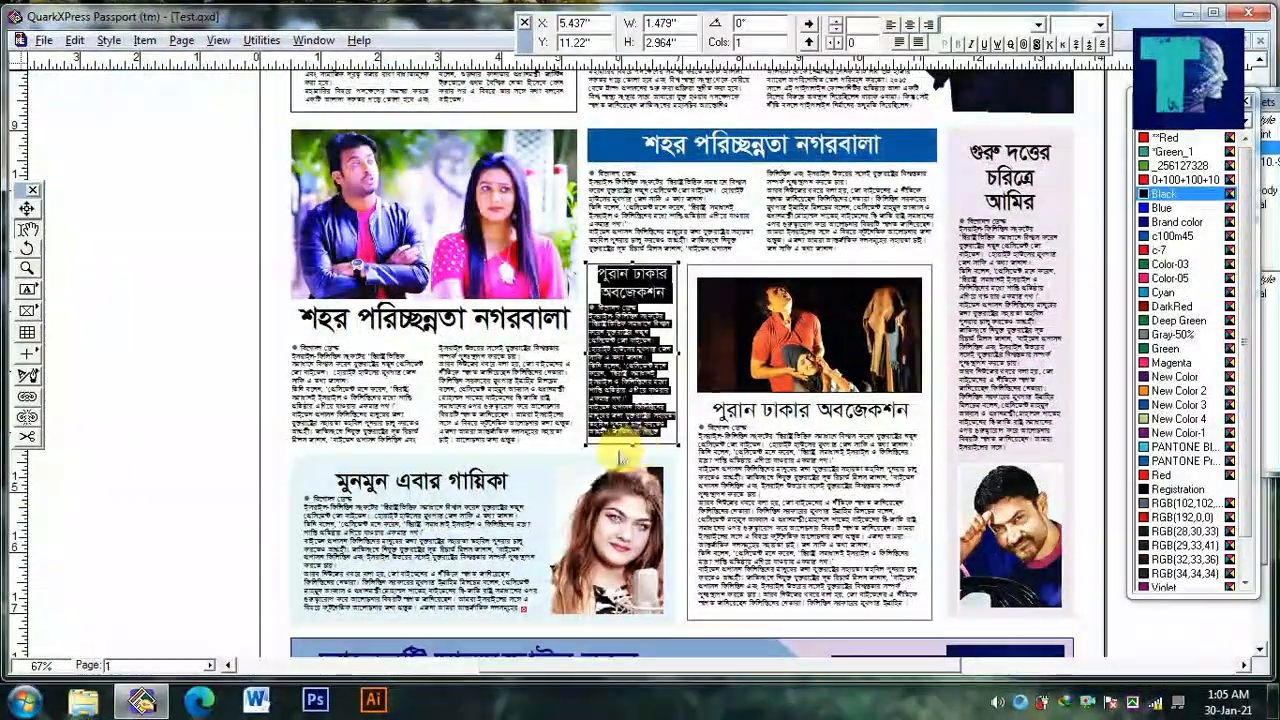
pyautogui.moveTo(688, 534); pyautogui.dragTo(559, 537)
pyautogui.click(1042, 426)
pyautogui.moveTo(983, 530); pyautogui.dragTo(980, 494)
pyautogui.click(929, 424)
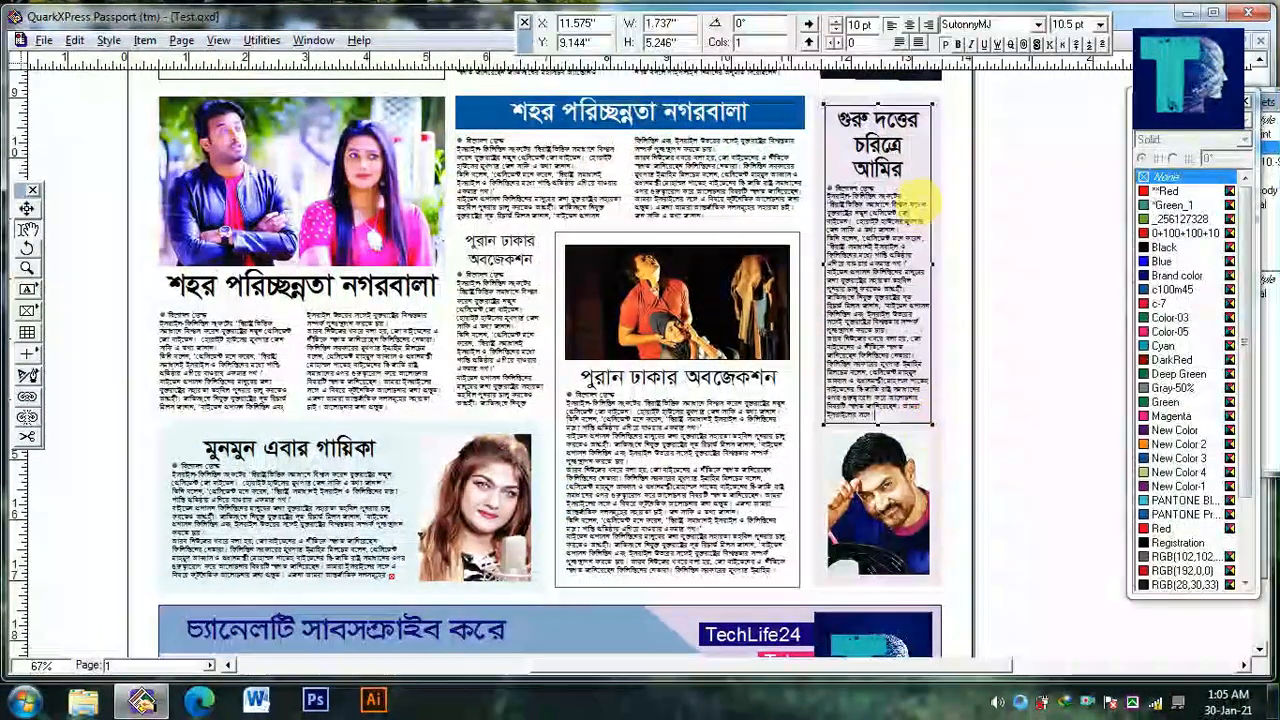
pyautogui.moveTo(918, 175); pyautogui.dragTo(874, 84)
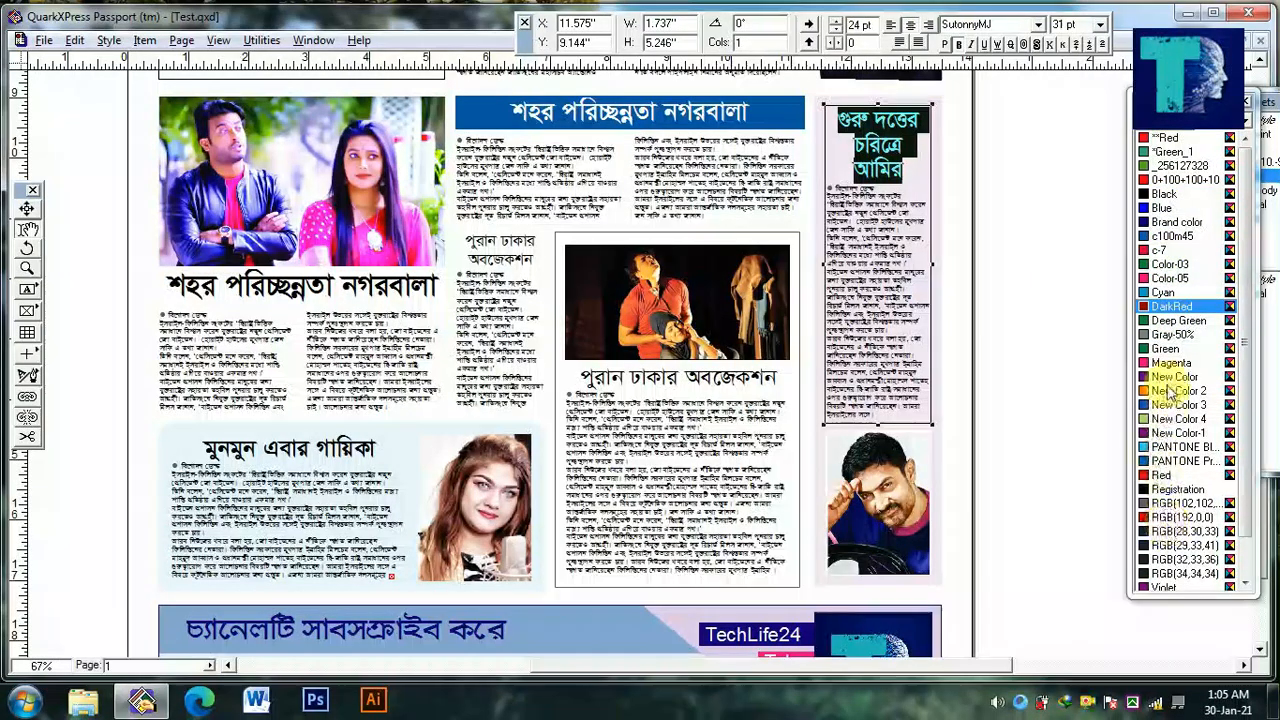
pyautogui.scroll(-1, 990, 515)
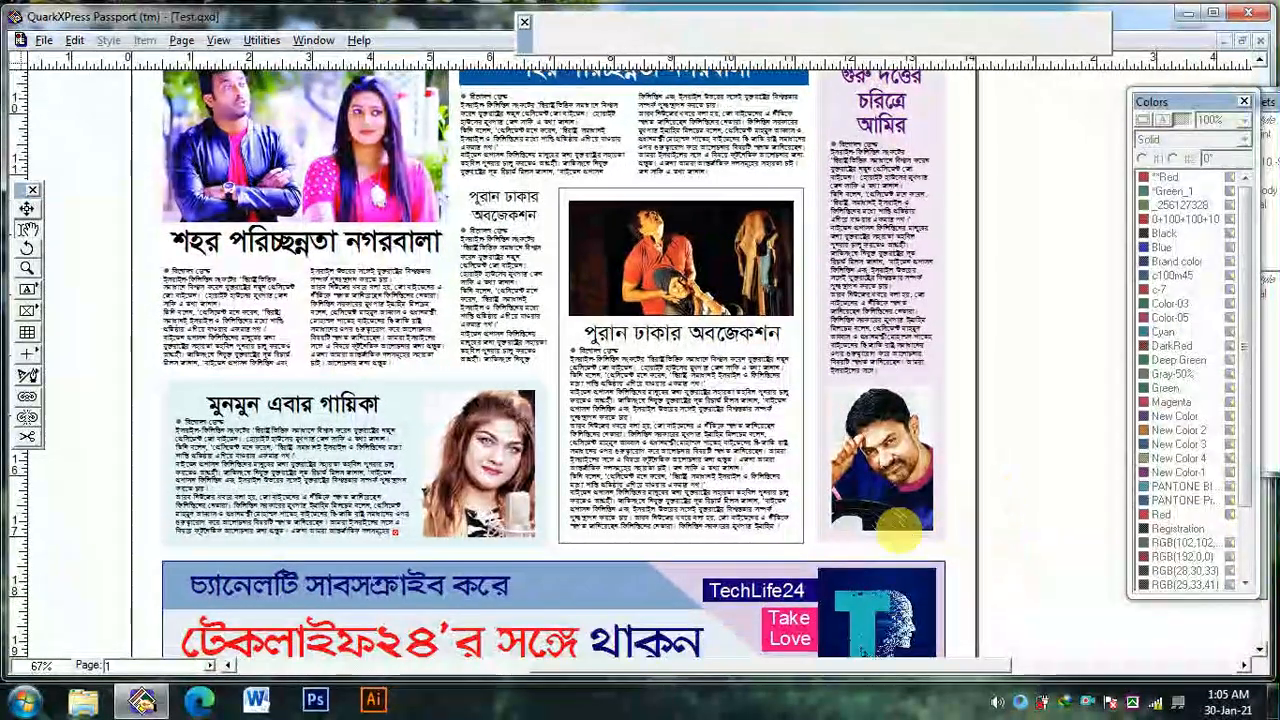
pyautogui.click(915, 522)
# Join the broken paragraphs in the story beside the singer's portrait and trim its overflow so the text ends inside the box
pyautogui.keyDown('ctrl'); pyautogui.click(271, 510); pyautogui.keyUp('ctrl')
pyautogui.click(271, 484)
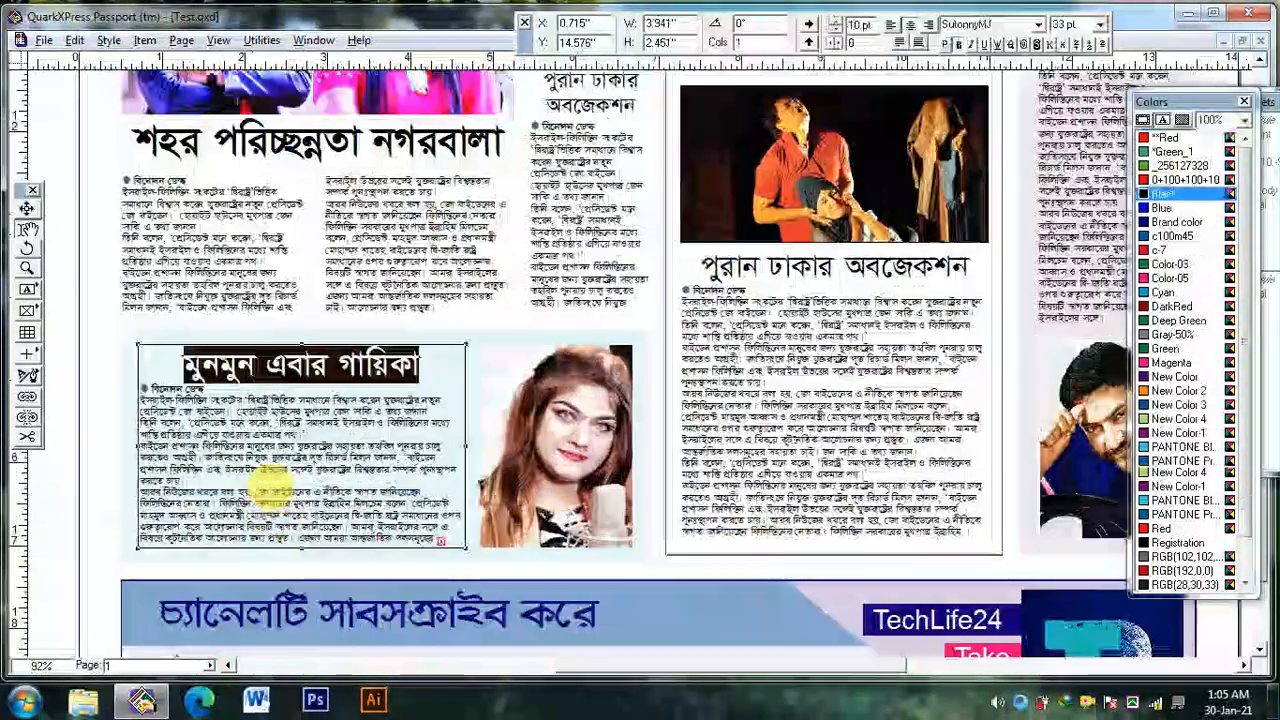
pyautogui.press('Delete')
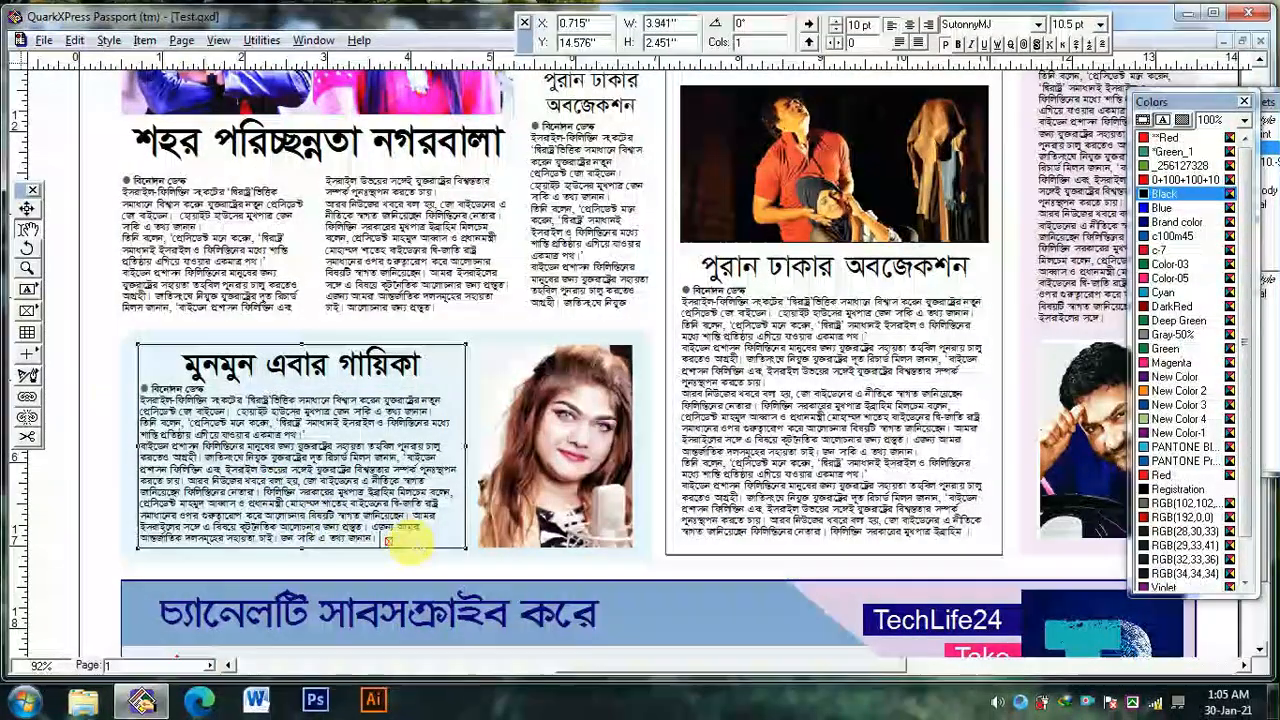
pyautogui.click(134, 574)
pyautogui.keyDown('ctrl'); pyautogui.keyDown('alt'); pyautogui.click(175, 543); pyautogui.keyUp('alt'); pyautogui.keyUp('ctrl')
# Remove the paragraph break in the first column of the two-column story under the blue headline, running the paragraphs together
pyautogui.moveTo(575, 590); pyautogui.dragTo(603, 660)
pyautogui.moveTo(651, 480); pyautogui.dragTo(655, 575)
pyautogui.keyDown('ctrl'); pyautogui.click(583, 355); pyautogui.keyUp('ctrl')
pyautogui.keyDown('ctrl'); pyautogui.click(566, 352); pyautogui.keyUp('ctrl')
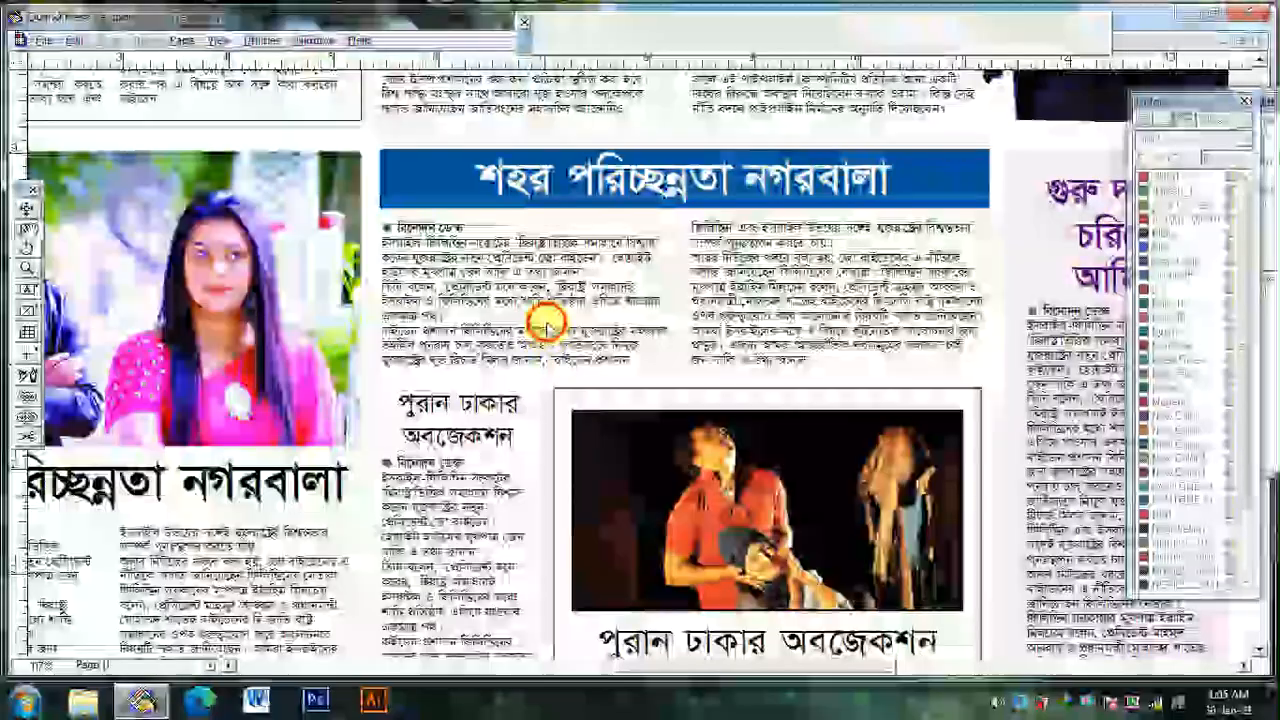
pyautogui.click(545, 320)
pyautogui.press('Delete')
# Copy text from the blue-headline story's second column, paste it at the end to fill the column, and close it with "।"
pyautogui.moveTo(753, 303); pyautogui.dragTo(815, 370)
pyautogui.hotkey('ctrl', 'c')
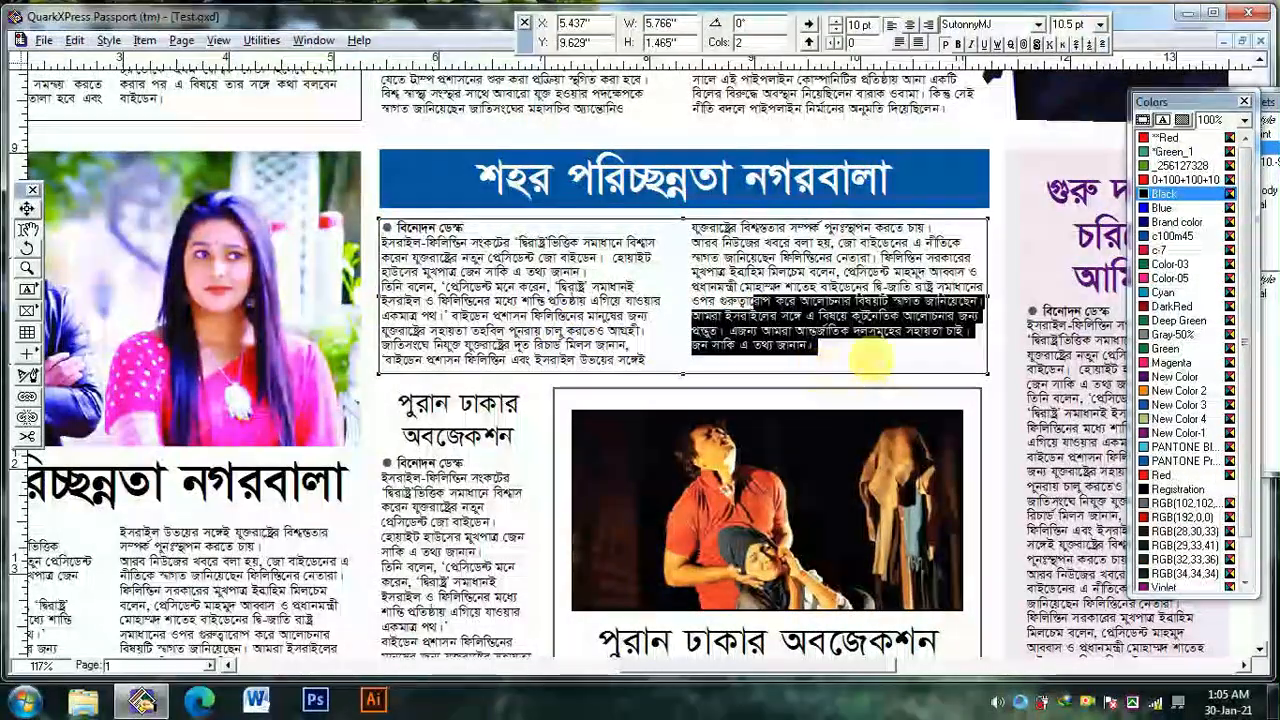
pyautogui.click(894, 343)
pyautogui.hotkey('ctrl', 'v')
pyautogui.click(866, 361)
pyautogui.hotkey('ctrl', 'shift', 'End')
pyautogui.write('।')
pyautogui.click(874, 446)
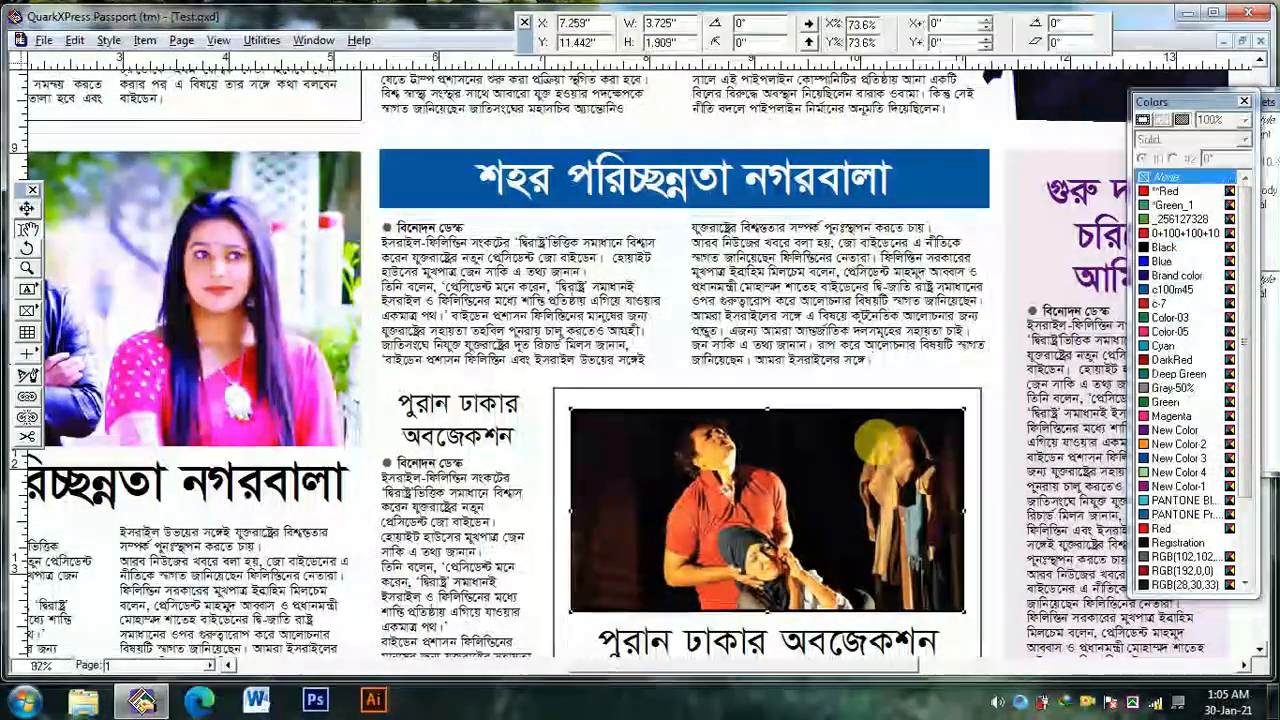
# Reshape the top of the outline around the actress in the black dress so it no longer covers the header rule and strip
pyautogui.keyDown('ctrl'); pyautogui.keyDown('alt'); pyautogui.click(874, 456); pyautogui.keyUp('alt'); pyautogui.keyUp('ctrl')
pyautogui.moveTo(880, 484); pyautogui.dragTo(884, 440)
pyautogui.keyDown('ctrl'); pyautogui.keyDown('alt'); pyautogui.click(905, 465); pyautogui.keyUp('alt'); pyautogui.keyUp('ctrl')
pyautogui.keyDown('ctrl'); pyautogui.keyDown('alt'); pyautogui.click(979, 467); pyautogui.keyUp('alt'); pyautogui.keyUp('ctrl')
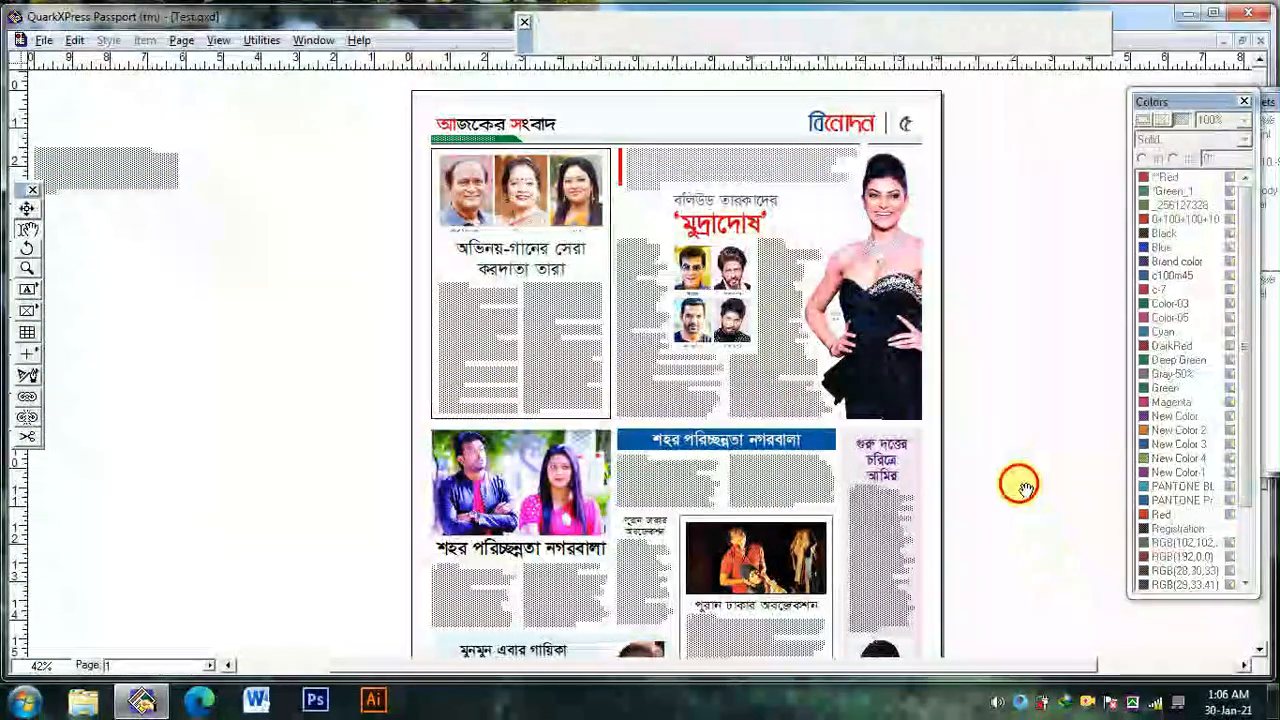
pyautogui.click(1035, 366)
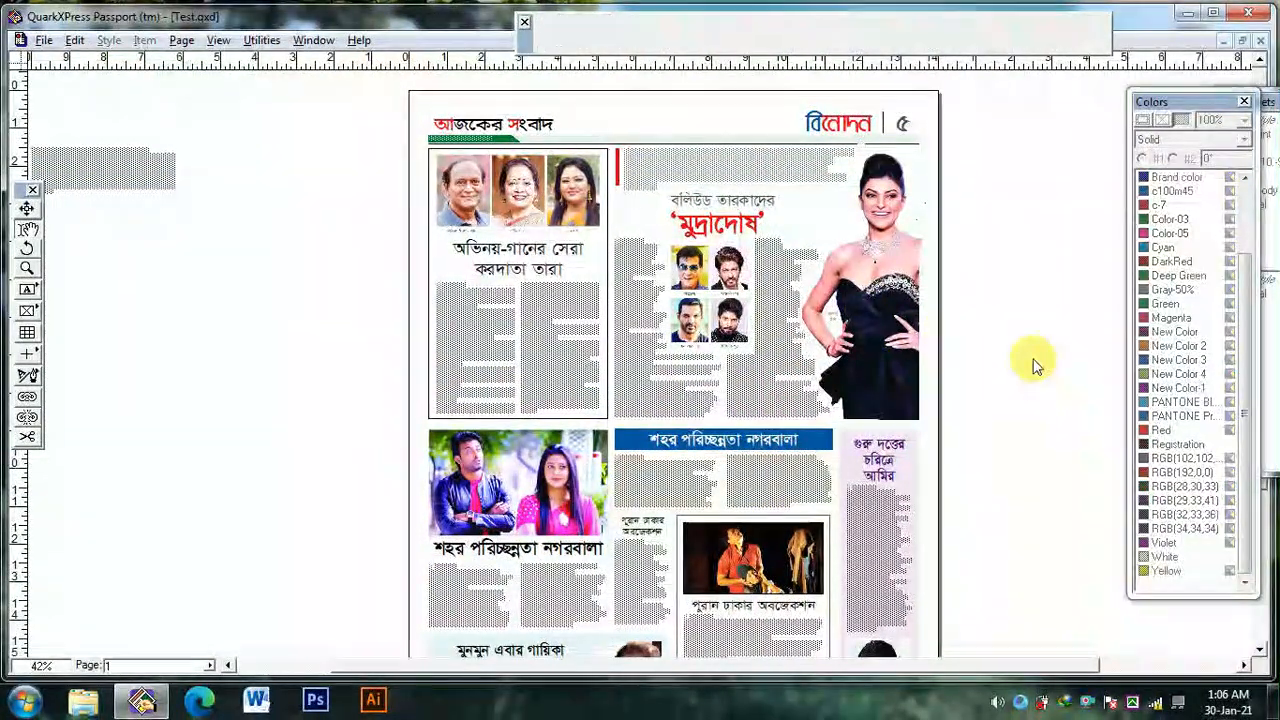
pyautogui.keyDown('ctrl'); pyautogui.click(902, 130); pyautogui.keyUp('ctrl')
pyautogui.keyDown('ctrl'); pyautogui.click(902, 130); pyautogui.keyUp('ctrl')
pyautogui.keyDown('ctrl'); pyautogui.click(902, 130); pyautogui.keyUp('ctrl')
pyautogui.keyDown('ctrl'); pyautogui.click(901, 131); pyautogui.keyUp('ctrl')
pyautogui.keyDown('ctrl'); pyautogui.click(829, 189); pyautogui.keyUp('ctrl')
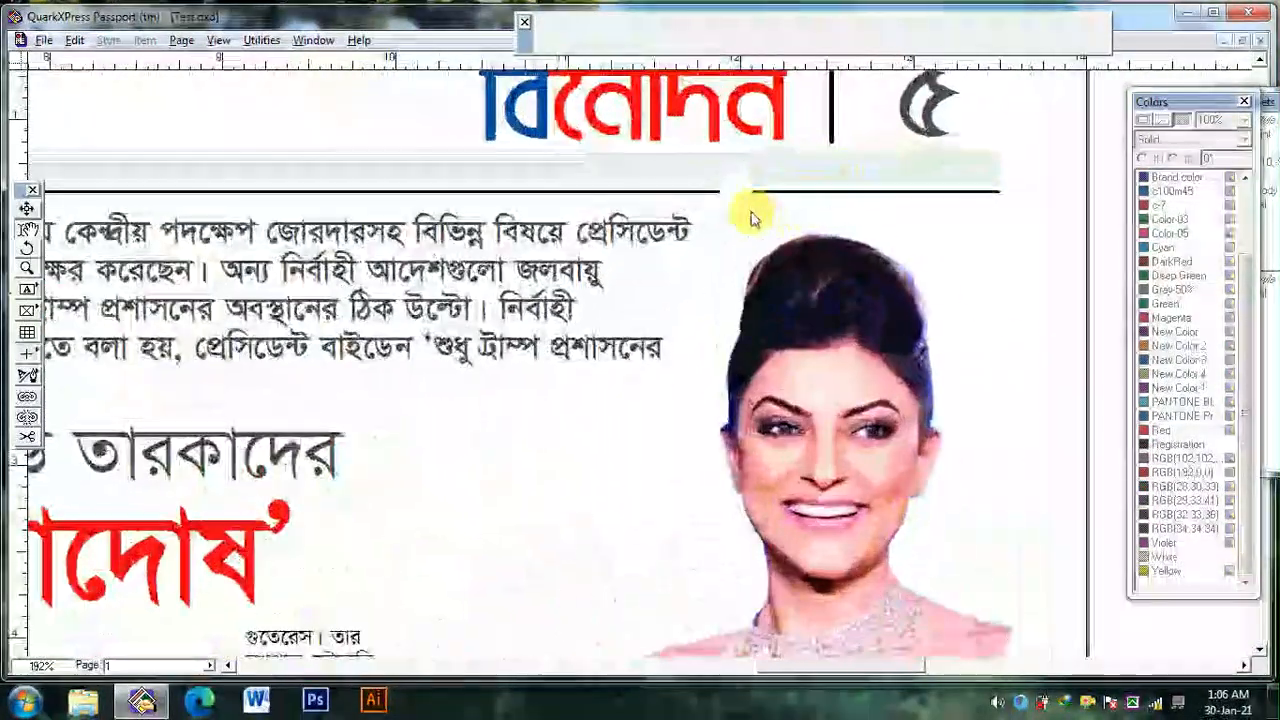
pyautogui.click(752, 216)
pyautogui.moveTo(738, 176); pyautogui.dragTo(737, 198)
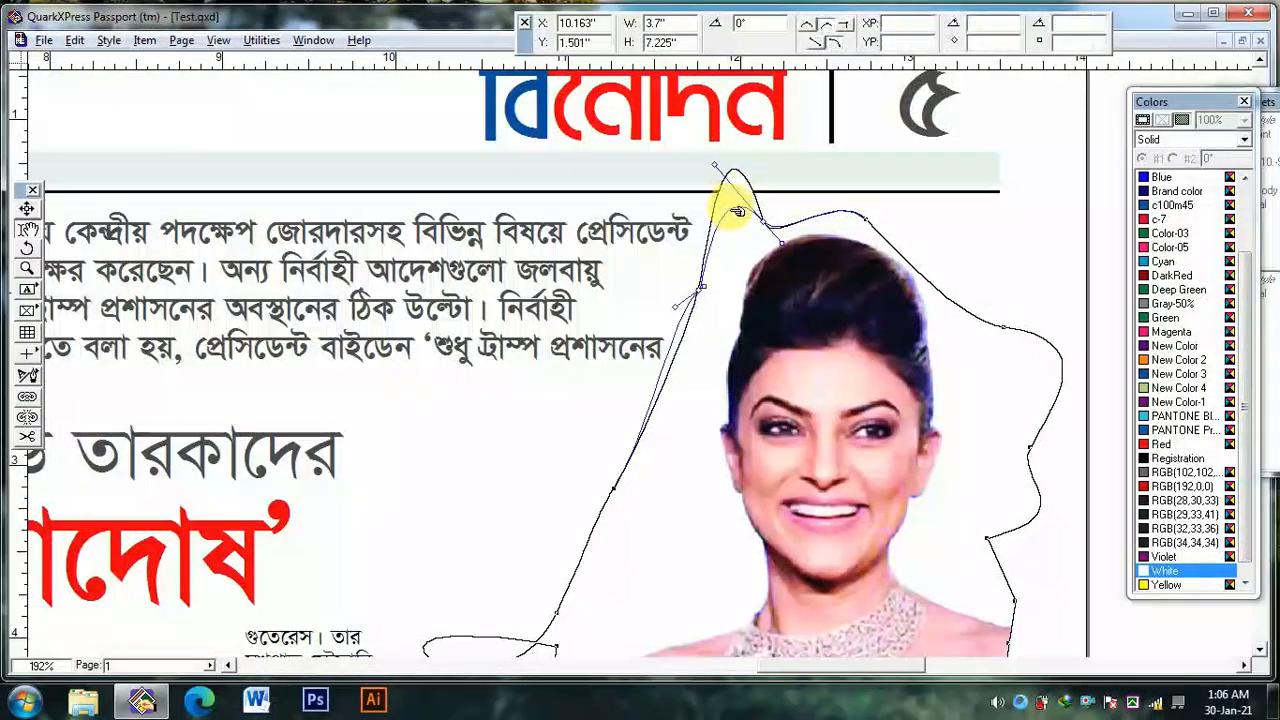
pyautogui.scroll(-3, 754, 333)
pyautogui.click(1068, 368)
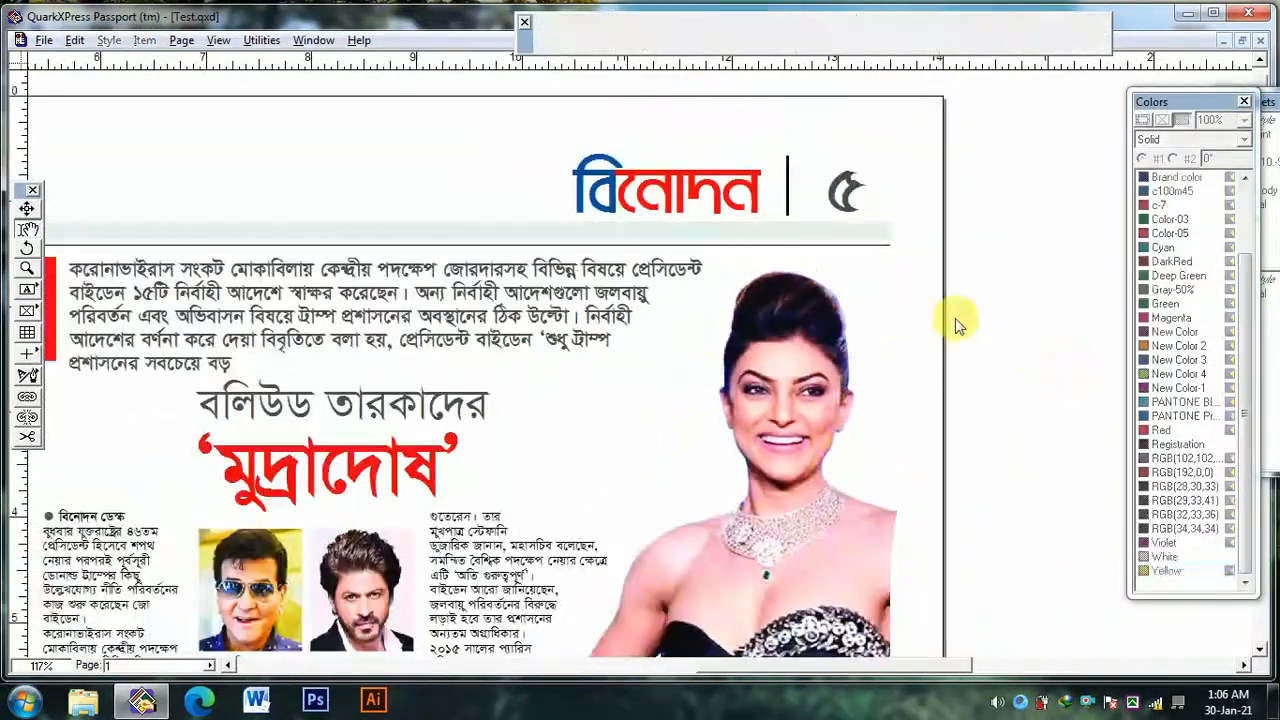
# Review the page, examining the lower stories, the advertisement banner, the masthead and the overall layout
pyautogui.scroll(-2, 890, 462)
pyautogui.moveTo(844, 527); pyautogui.dragTo(846, 497)
pyautogui.keyDown('ctrl'); pyautogui.keyDown('alt'); pyautogui.click(869, 495); pyautogui.keyUp('alt'); pyautogui.keyUp('ctrl')
pyautogui.keyDown('ctrl'); pyautogui.keyDown('alt'); pyautogui.click(870, 497); pyautogui.keyUp('alt'); pyautogui.keyUp('ctrl')
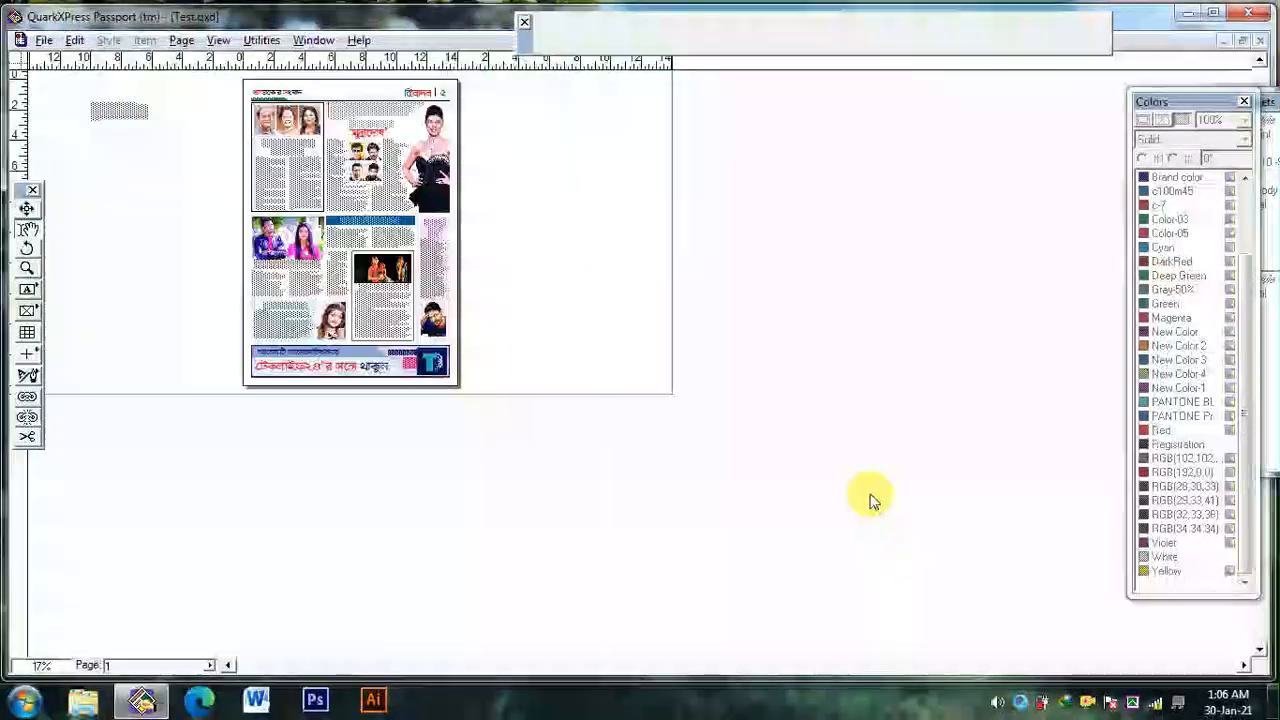
pyautogui.keyDown('ctrl'); pyautogui.click(328, 160); pyautogui.keyUp('ctrl')
pyautogui.moveTo(519, 530); pyautogui.dragTo(619, 321)
pyautogui.keyDown('ctrl'); pyautogui.click(592, 654); pyautogui.keyUp('ctrl')
pyautogui.keyDown('ctrl'); pyautogui.click(604, 645); pyautogui.keyUp('ctrl')
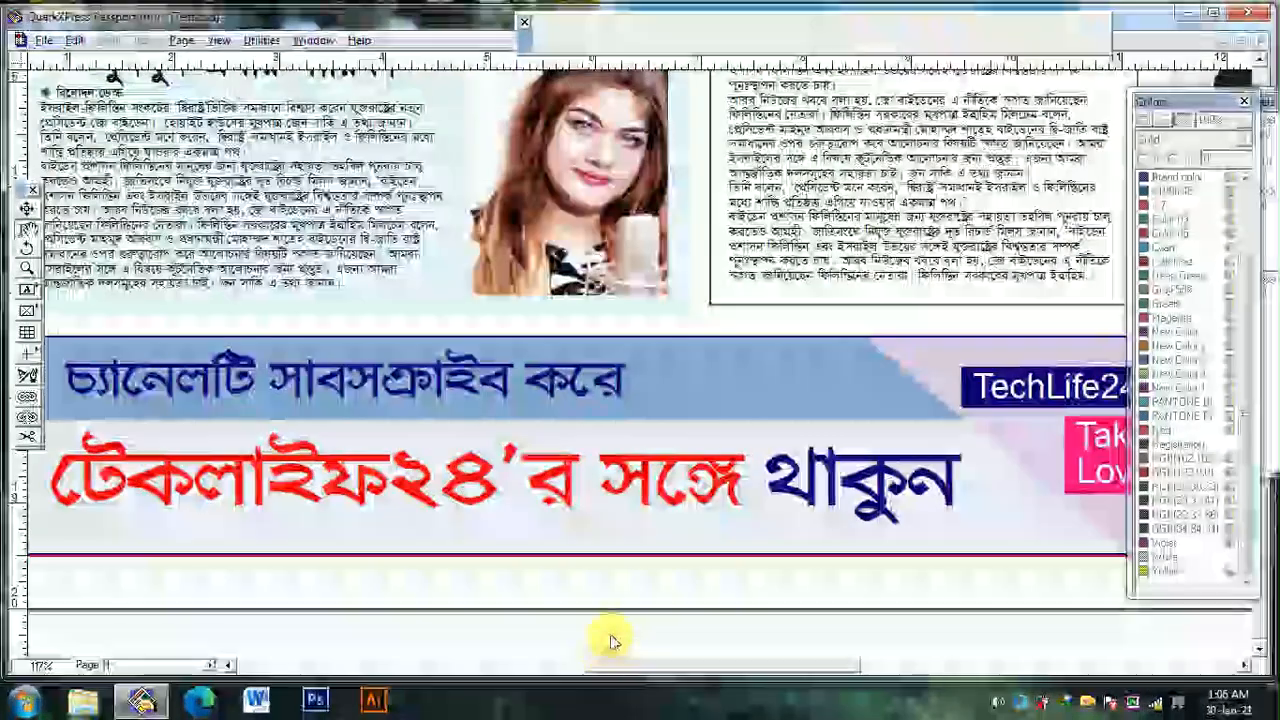
pyautogui.keyDown('ctrl'); pyautogui.keyDown('alt'); pyautogui.click(618, 566); pyautogui.keyUp('alt'); pyautogui.keyUp('ctrl')
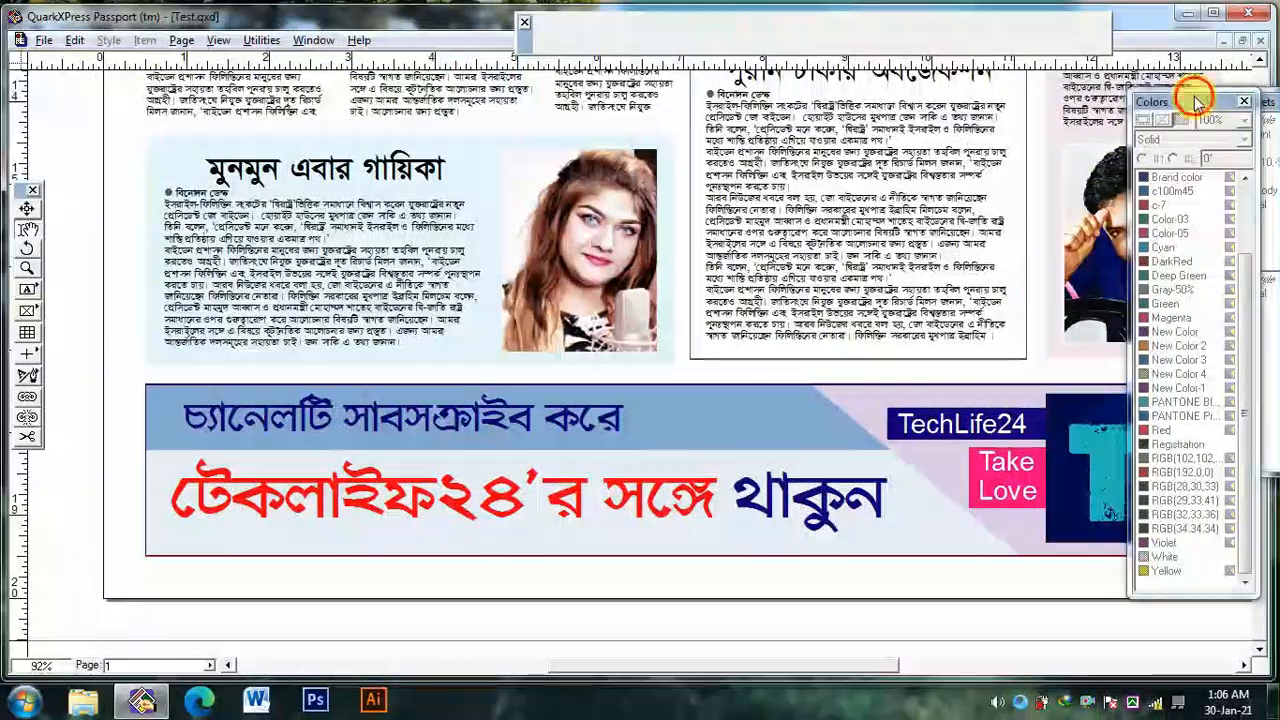
pyautogui.click(853, 460)
pyautogui.hscroll(-1, 771, 429)
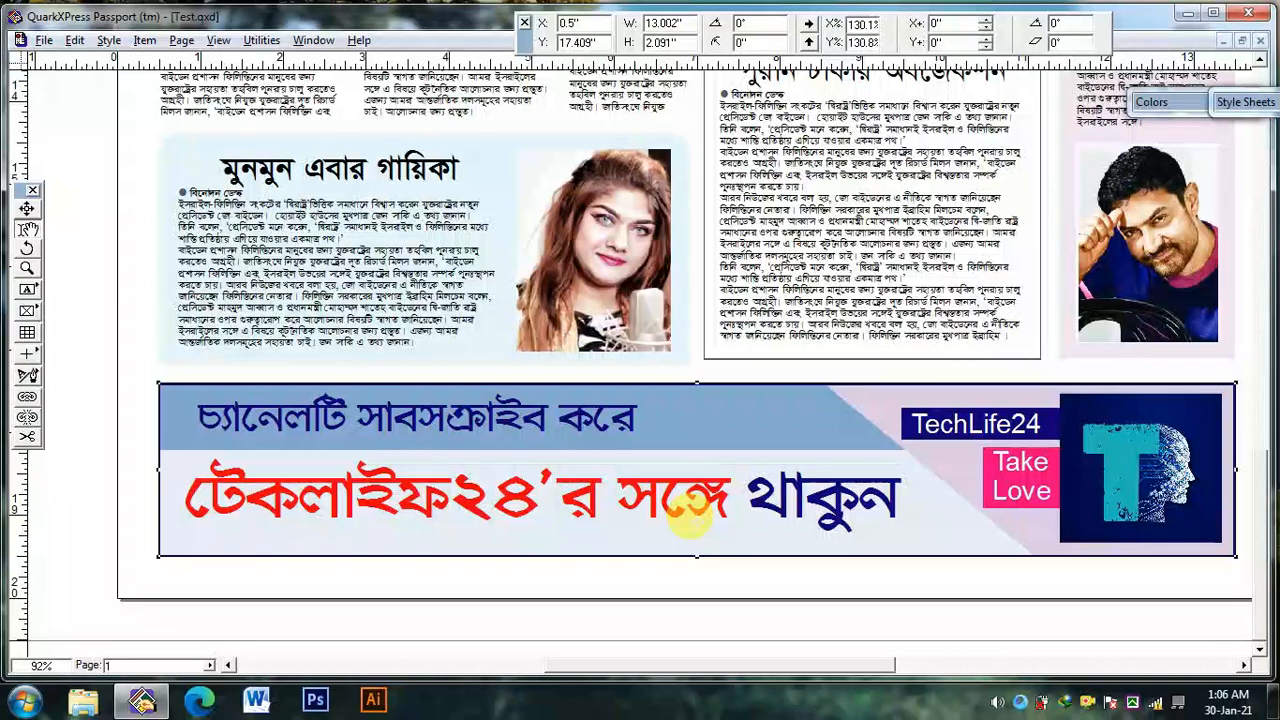
pyautogui.hotkey('ctrl', '0')
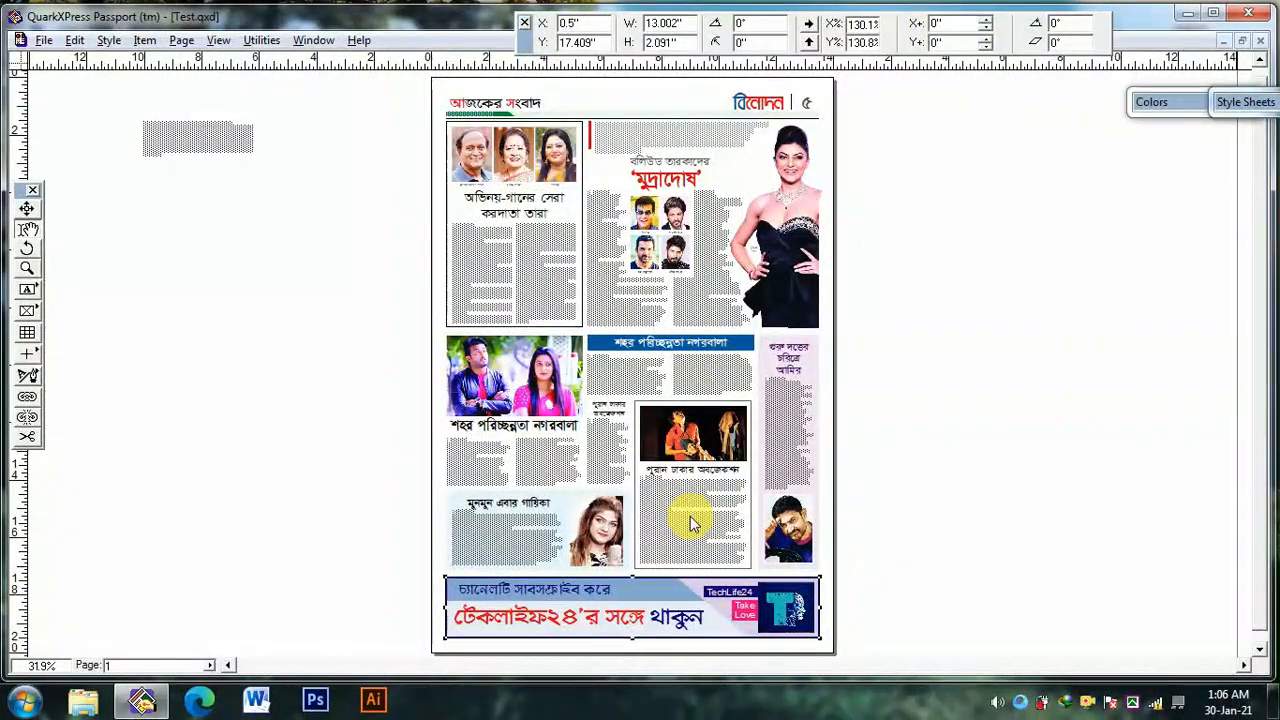
pyautogui.scroll(1, 680, 132)
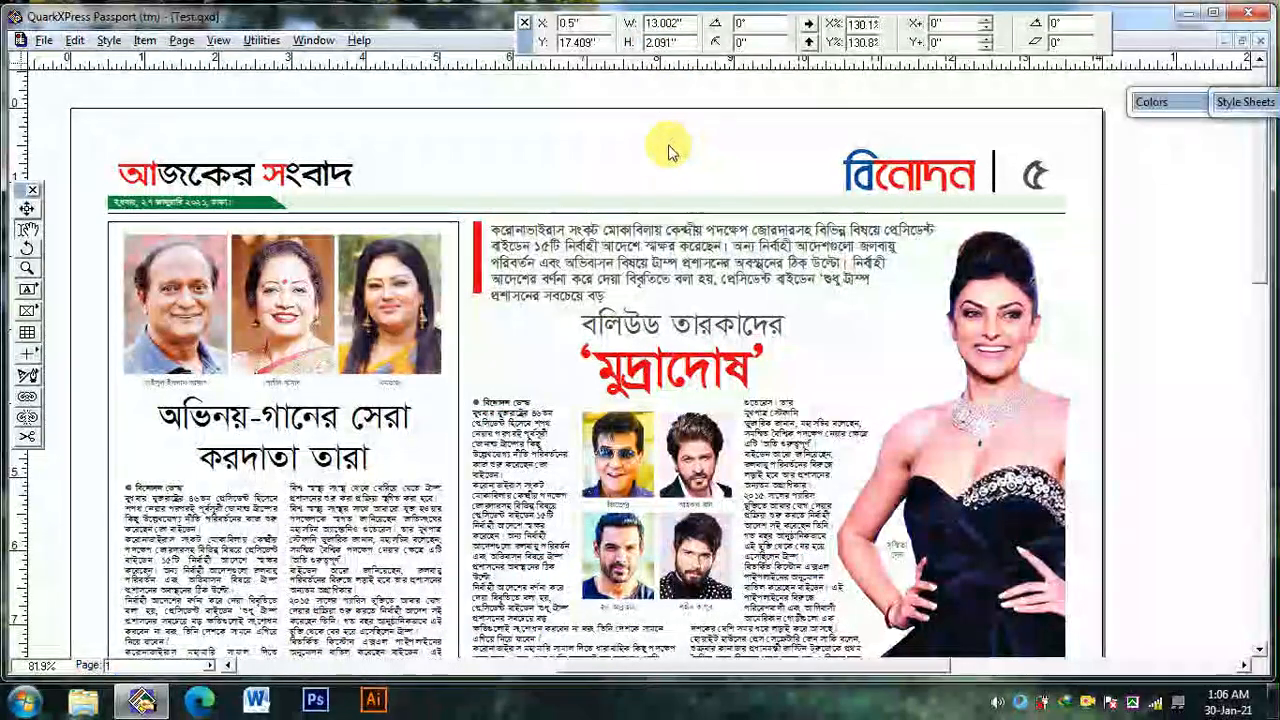
pyautogui.scroll(-2, 660, 152)
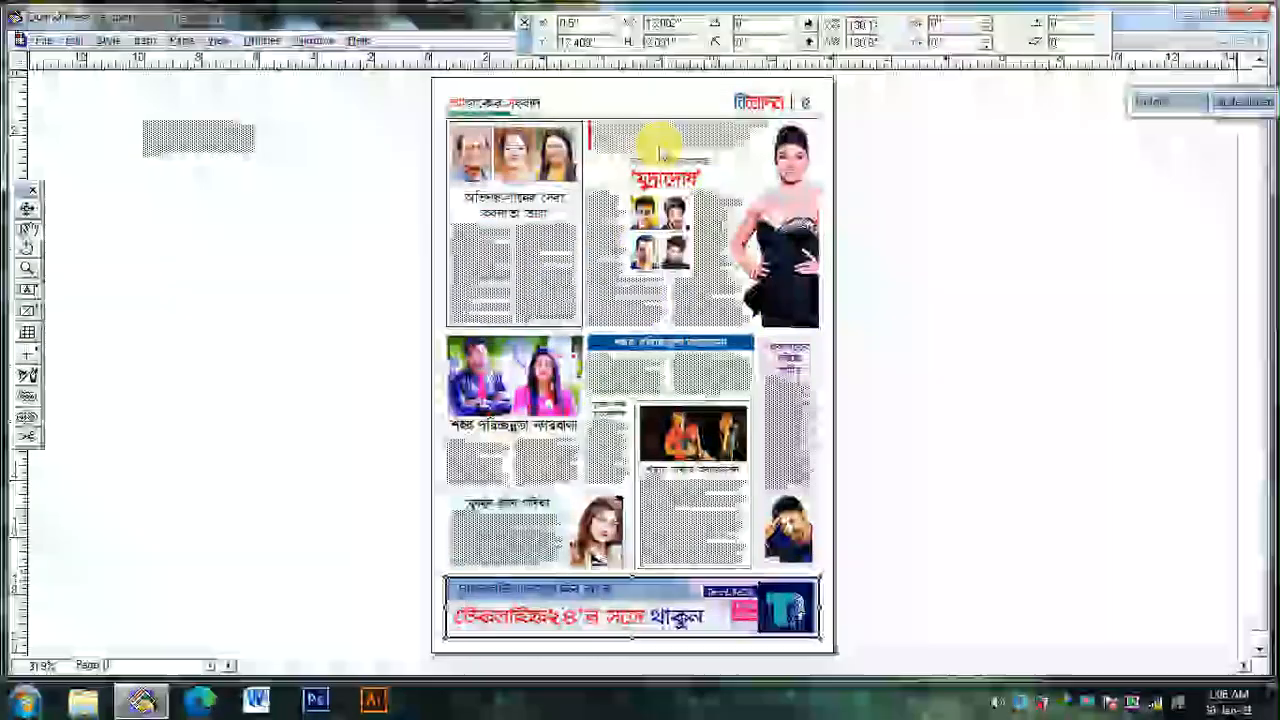